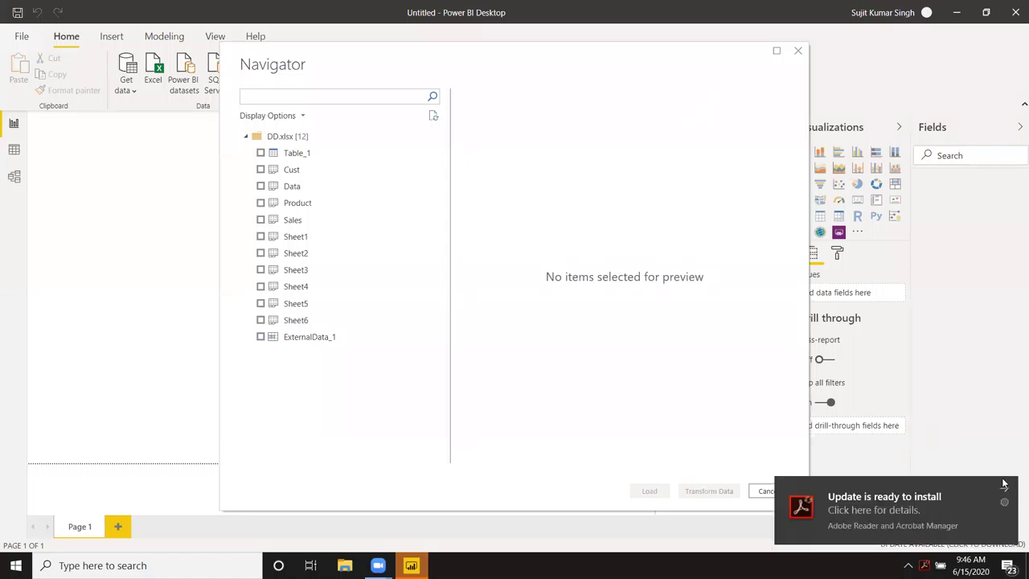
- Dismiss the update notice, then preview and tick the Data sheet of DD.xlsx in the Navigator
click(1004, 490)
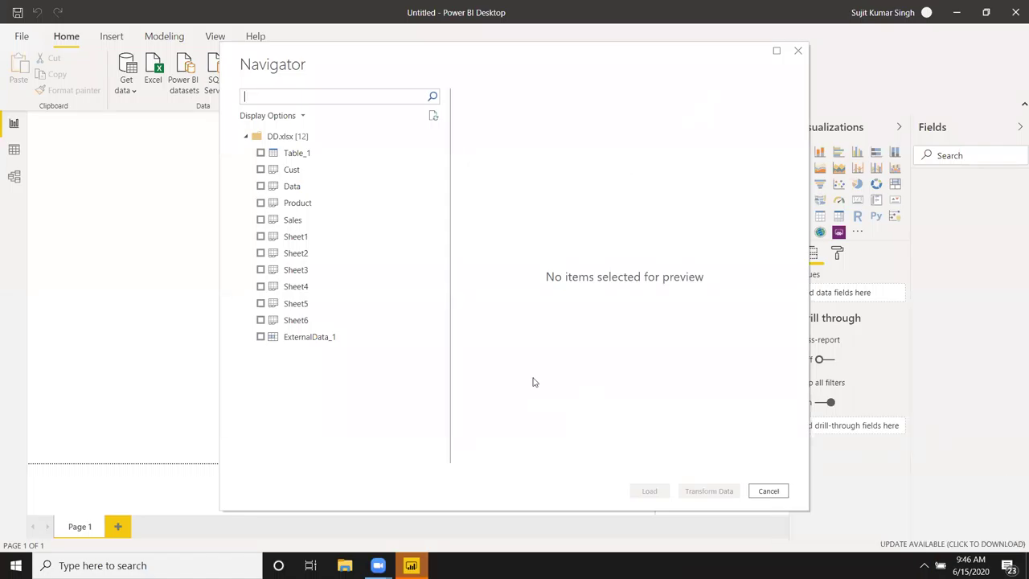
click(306, 187)
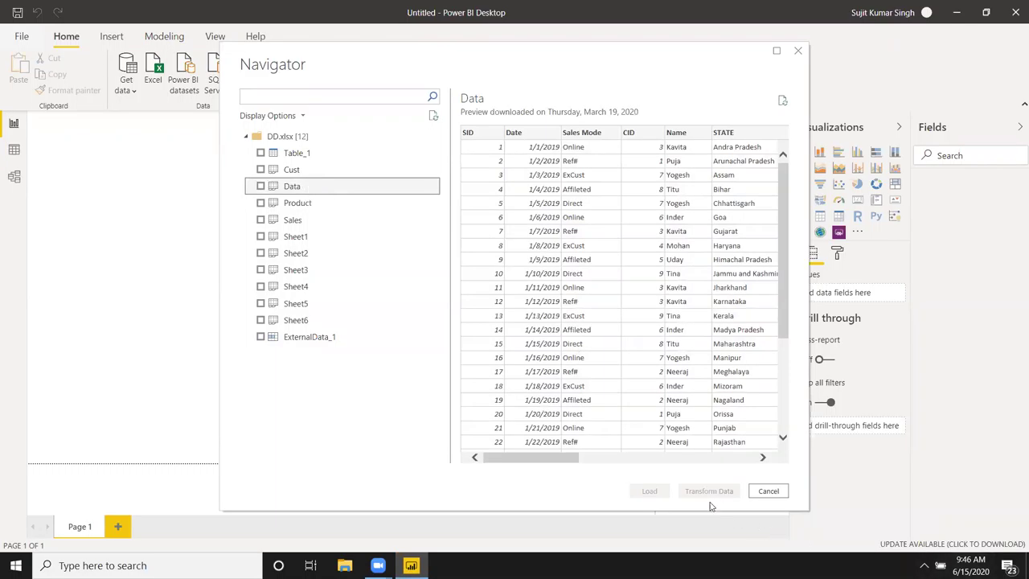
click(260, 185)
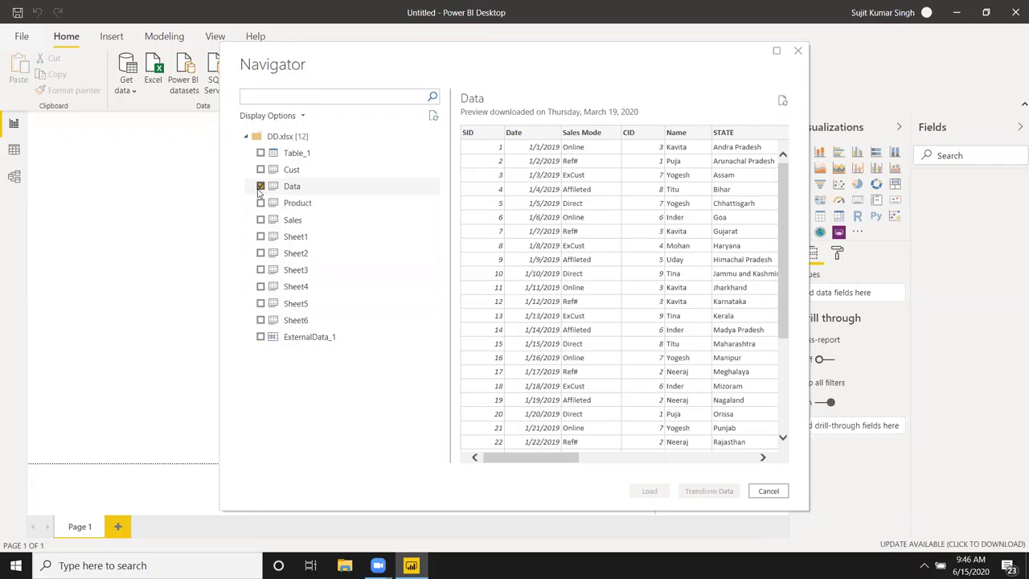
- Load the Data query into Power Query Editor, refresh its preview, and show the Transform tools
click(712, 491)
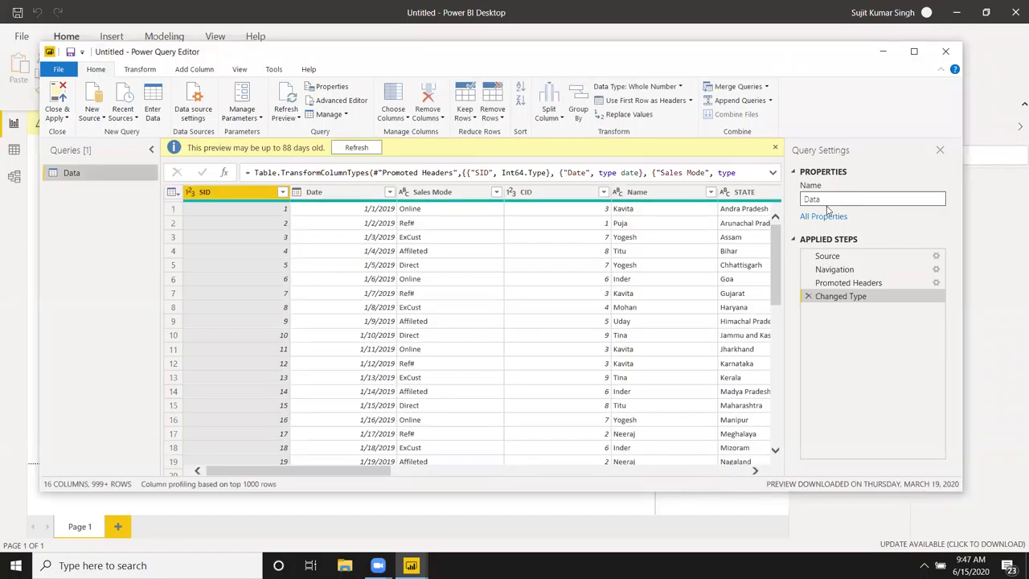
click(364, 148)
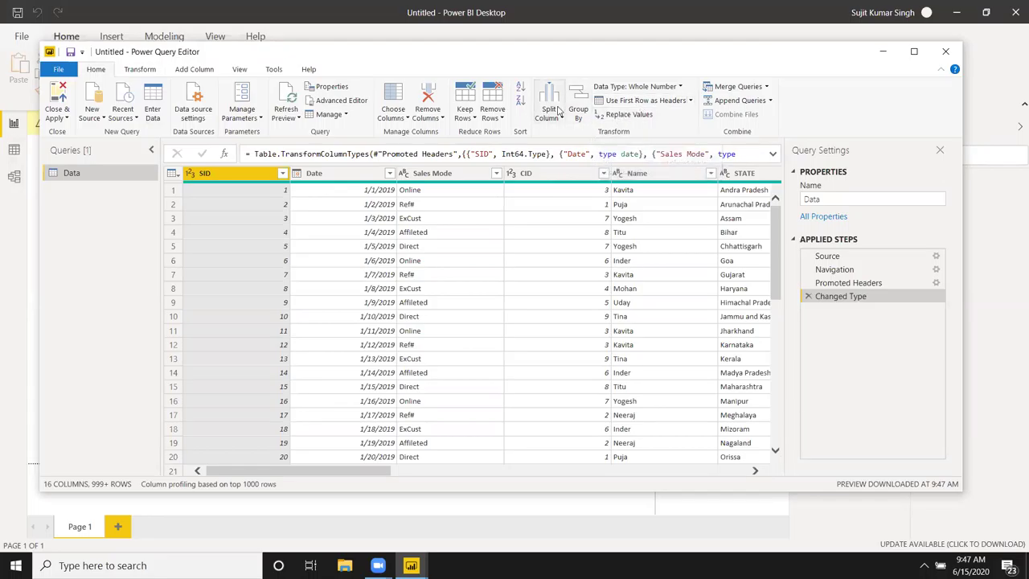
click(138, 72)
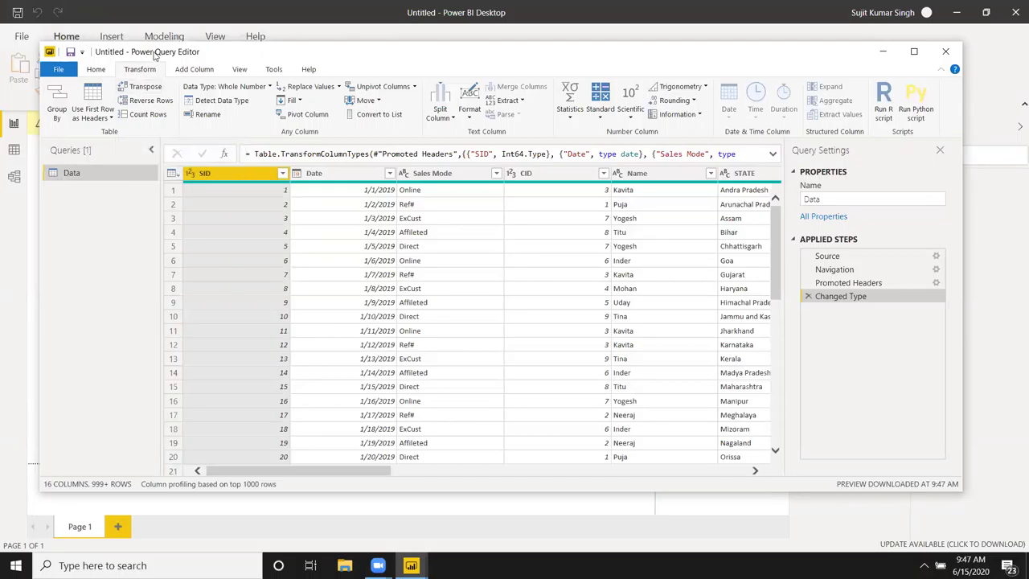
- Launch Excel from Windows Search using the query 'execl'
key(super)
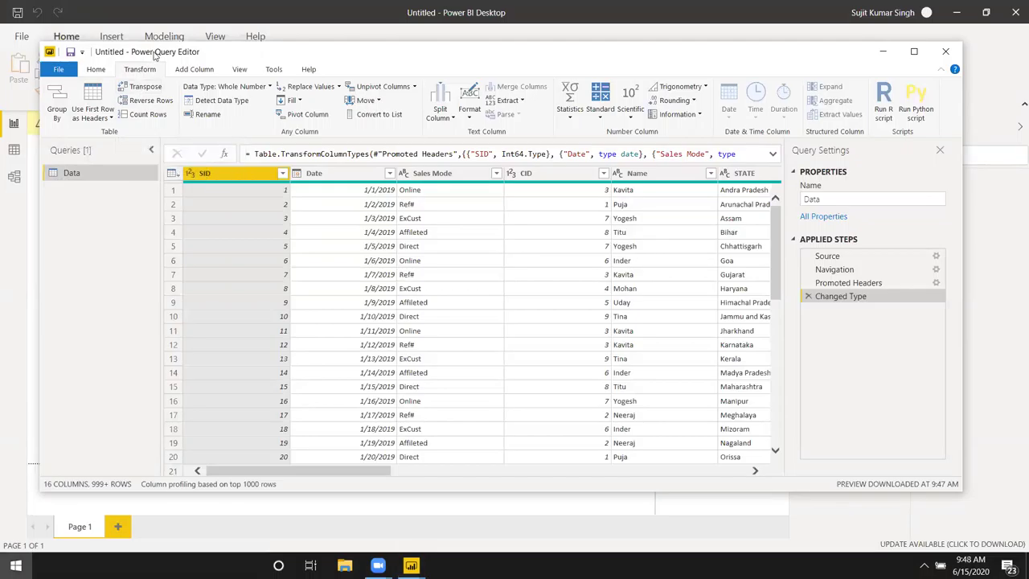
text(exec)
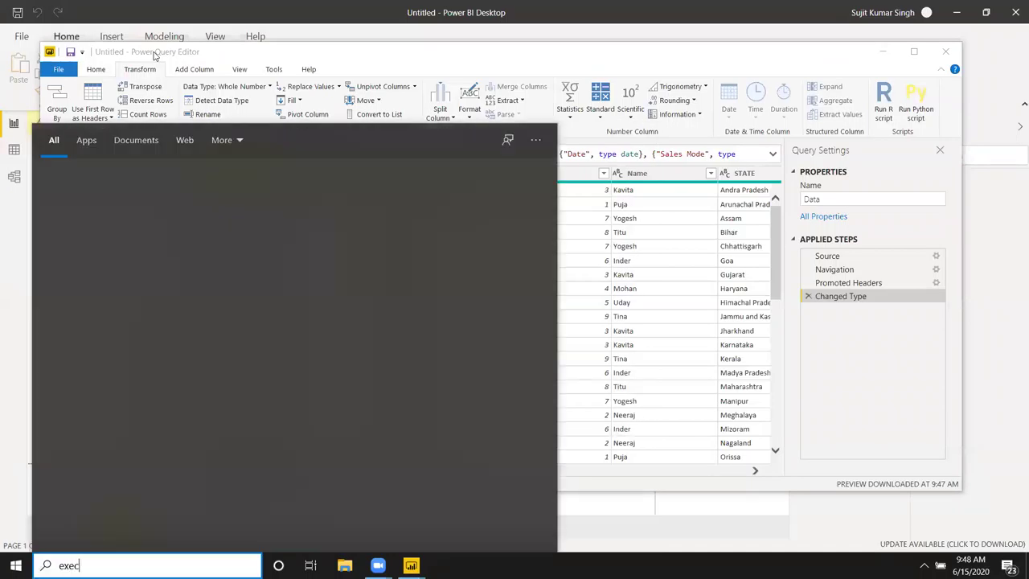
text(l)
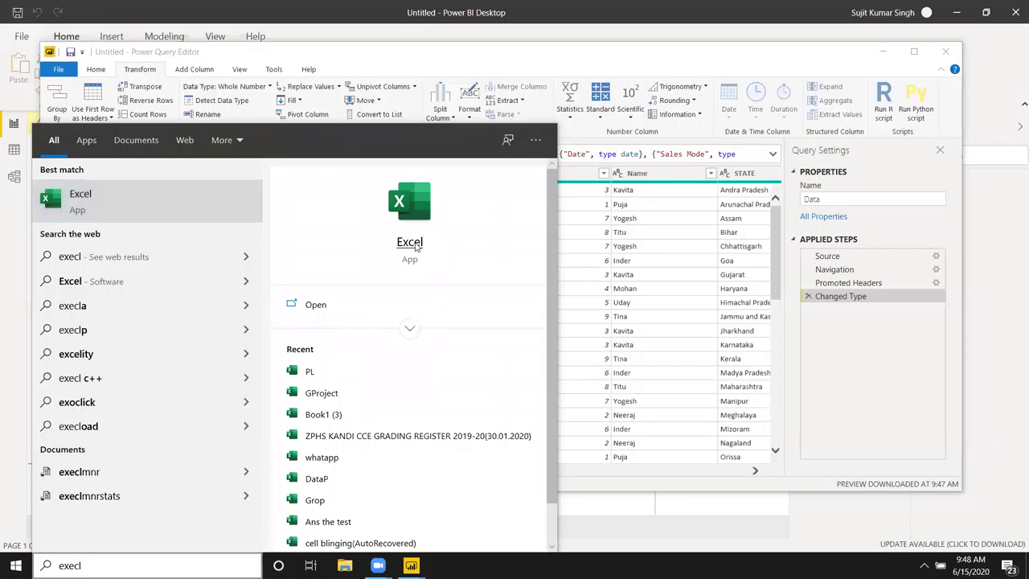
click(416, 247)
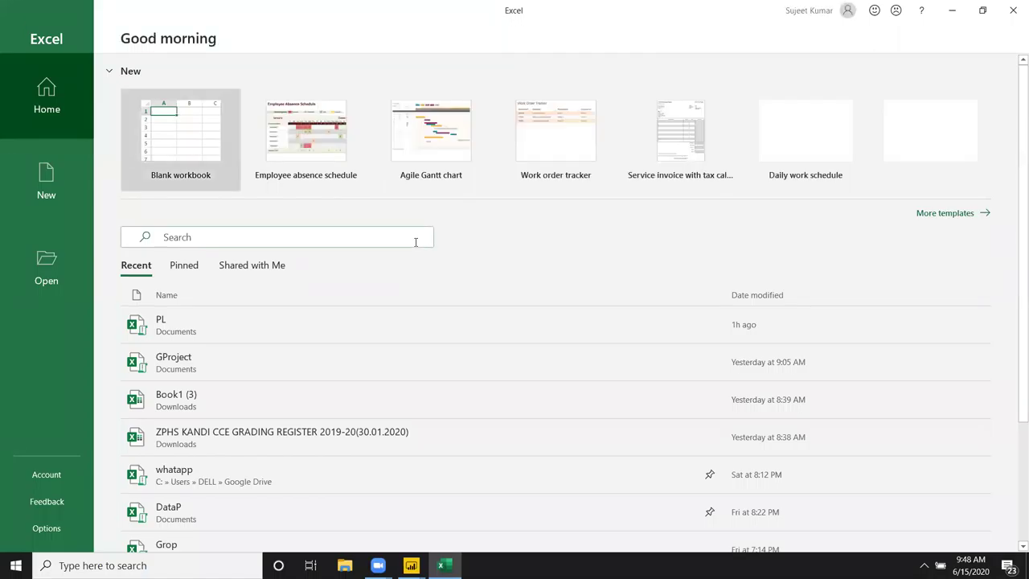
- Start a blank workbook and close the Document Recovery pane
click(176, 133)
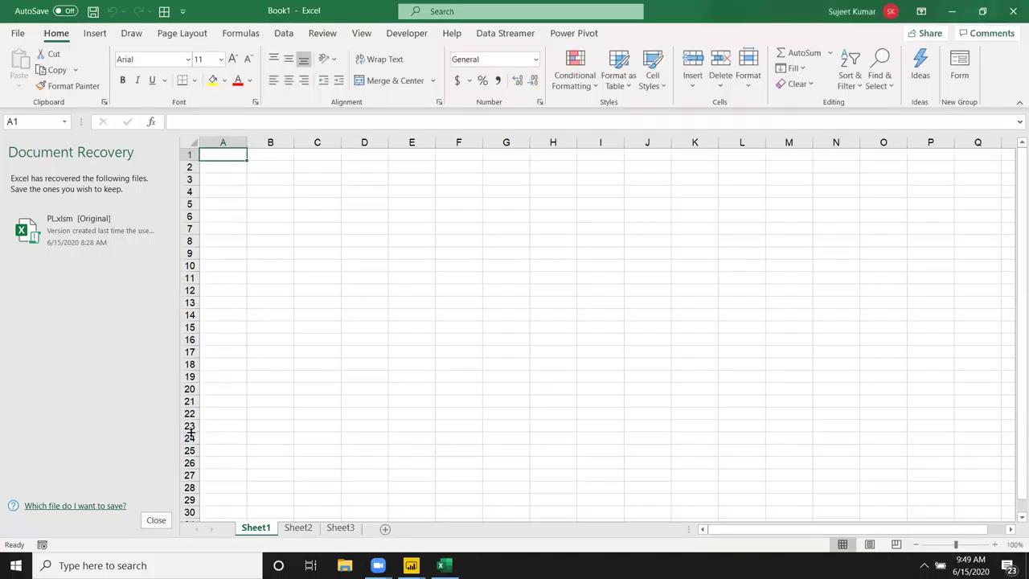
click(156, 520)
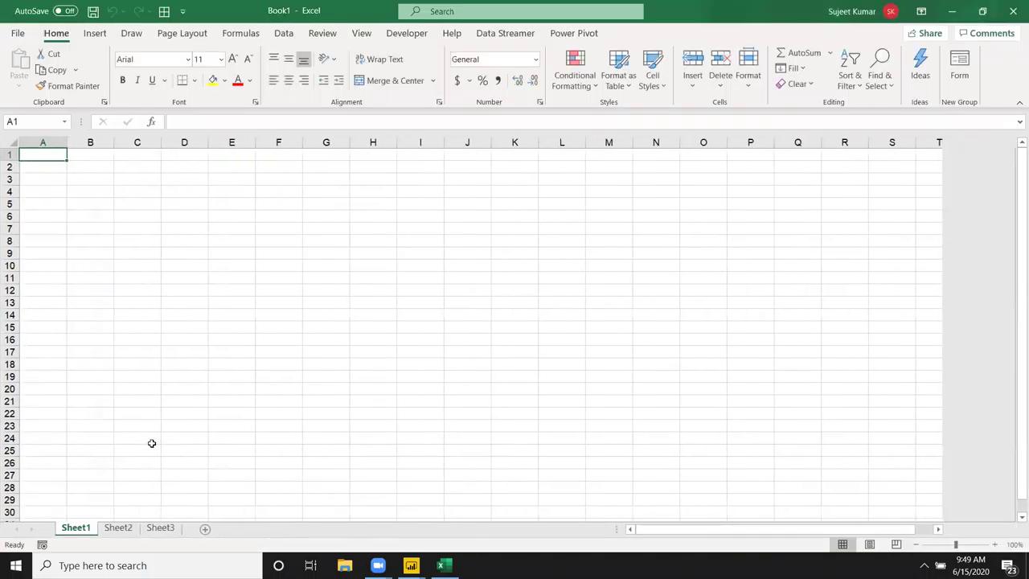
click(82, 200)
click(54, 156)
scroll(61, 164, down, 3)
scroll(61, 160, up, 3)
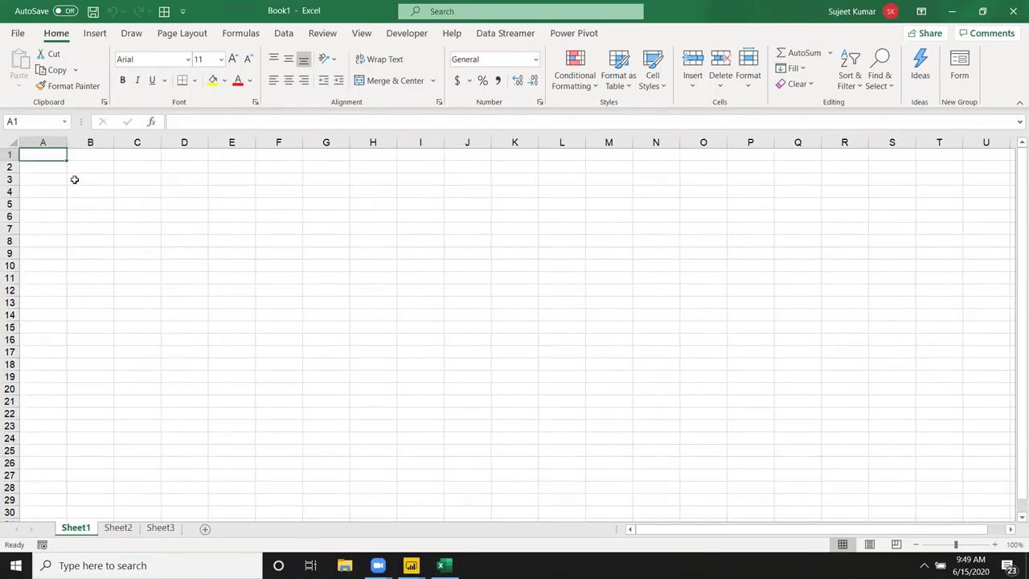
- Enter the header 'Name' in cell A1
text(Name)
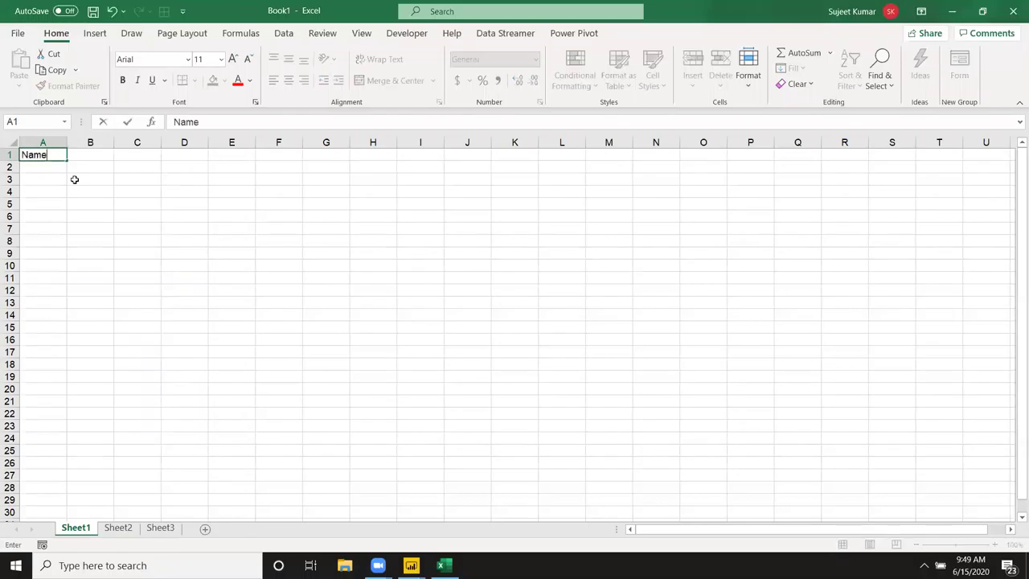
key(Escape)
text(Month)
key(Tab)
key(Return)
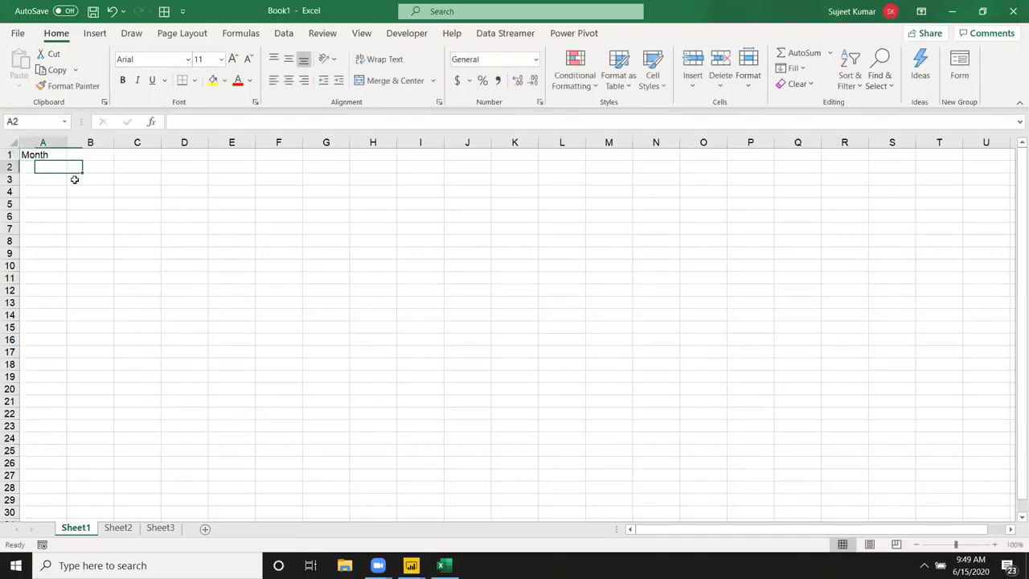
key(Up)
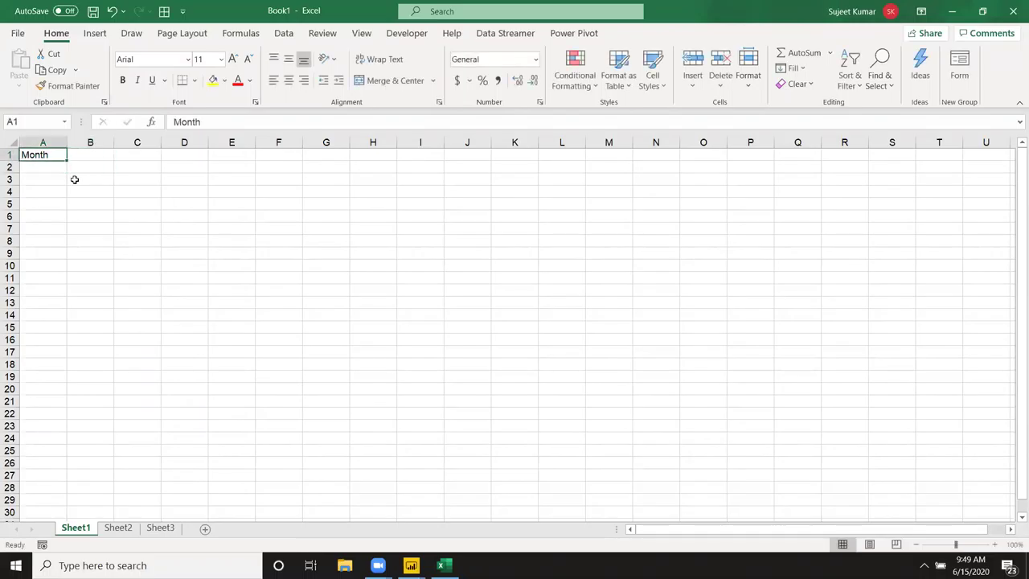
text(Nae)
key(BackSpace)
text(me)
key(Return)
- Enter 'Puja' in A2 and fill the list of names down column A
text(Puja)
click(76, 191)
click(61, 170)
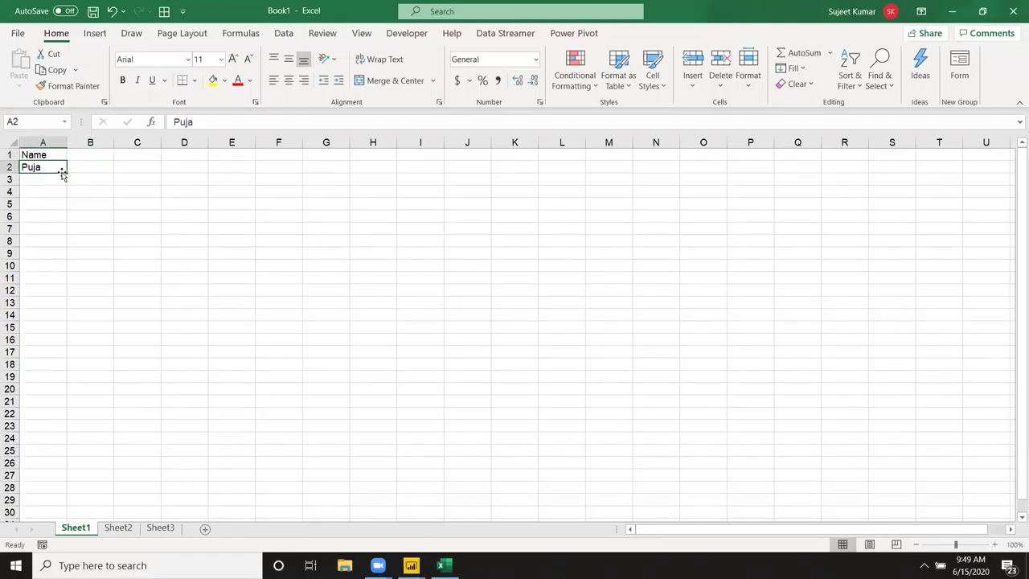
drag(62, 172, 62, 418)
- Type 'Jan' in B1 and fill the month headers across to Dec in M1
drag(83, 150, 87, 185)
click(83, 149)
text(Jan)
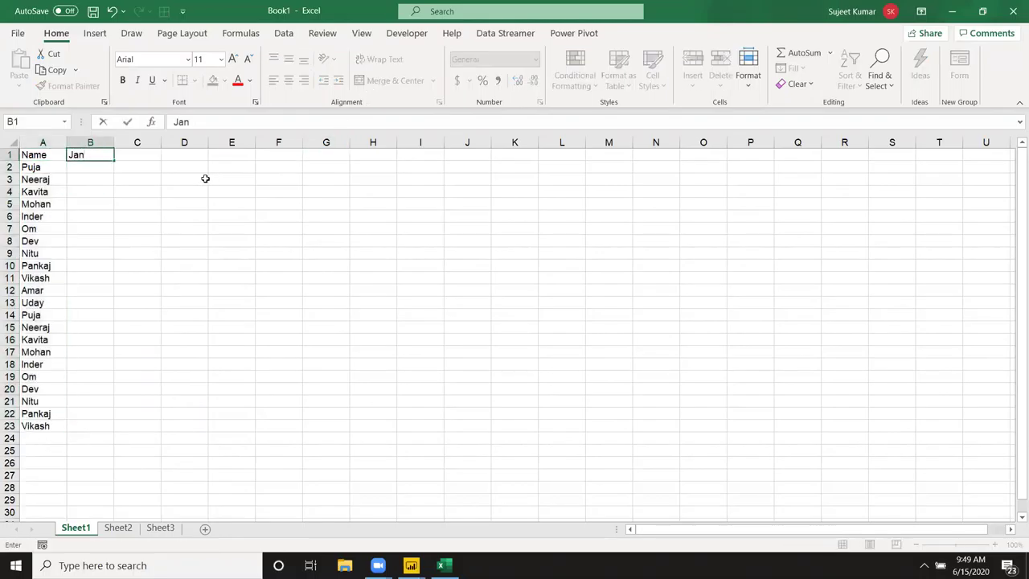
click(205, 179)
click(93, 155)
mouse_move(114, 160)
mouse_down()
mouse_move(354, 180)
mouse_move(652, 176)
mouse_up()
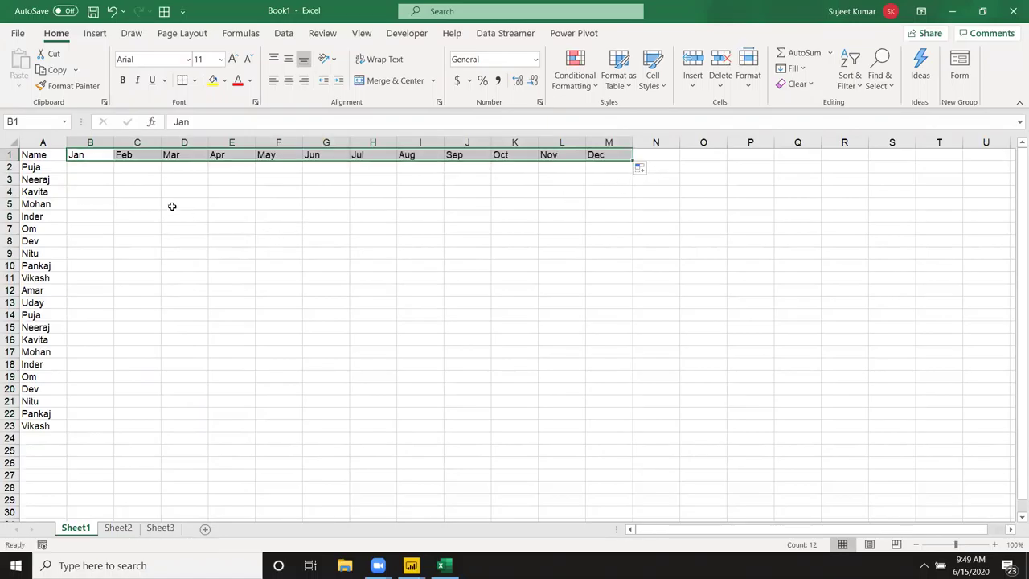
- Fill B2:M23 with the formula =RANDBETWEEN(10,90)
click(90, 167)
text(=r)
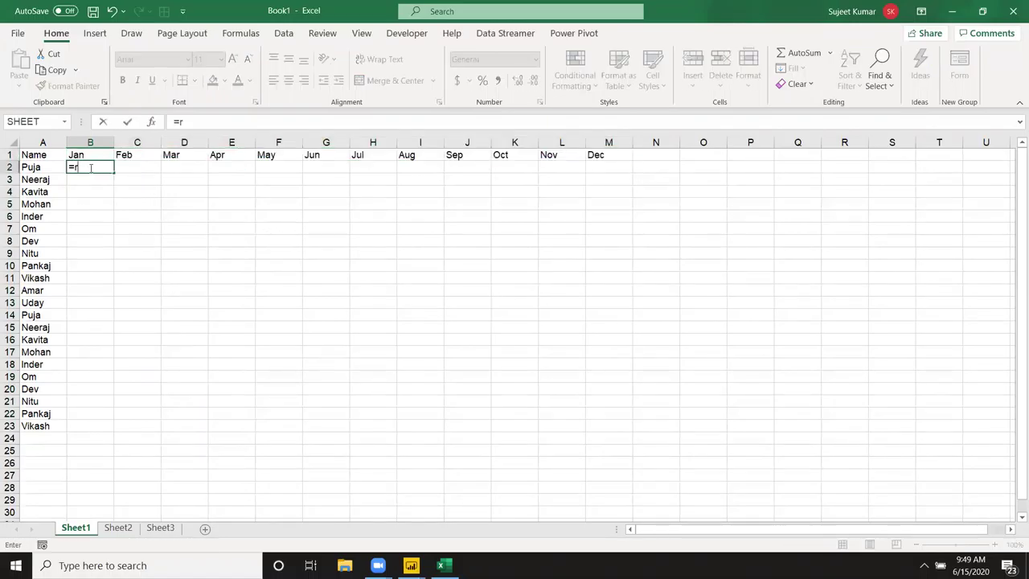
text(a)
key(Down)
key(Down)
key(Down)
key(Tab)
text(10)
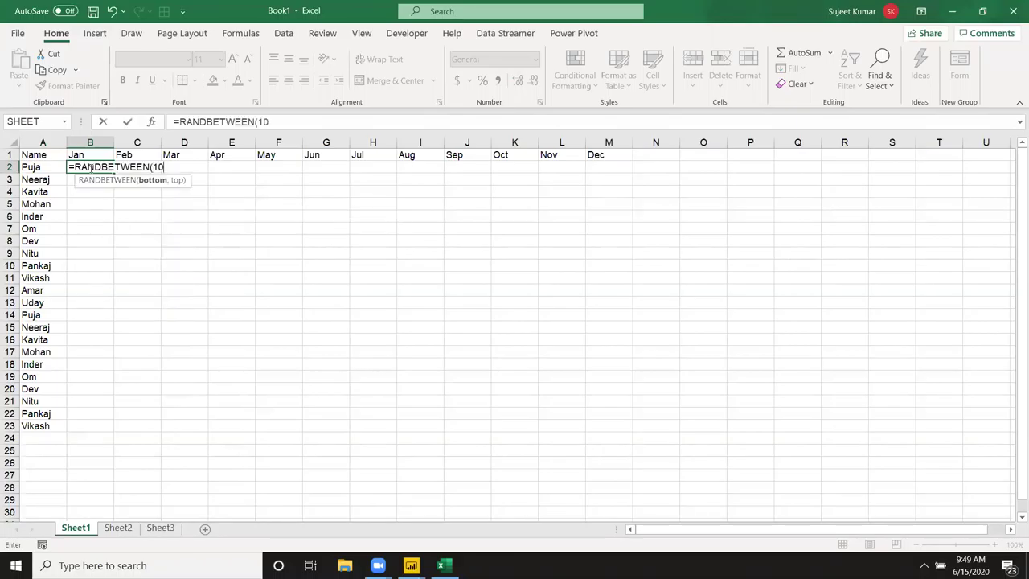
text(,90))
drag(90, 168, 129, 180)
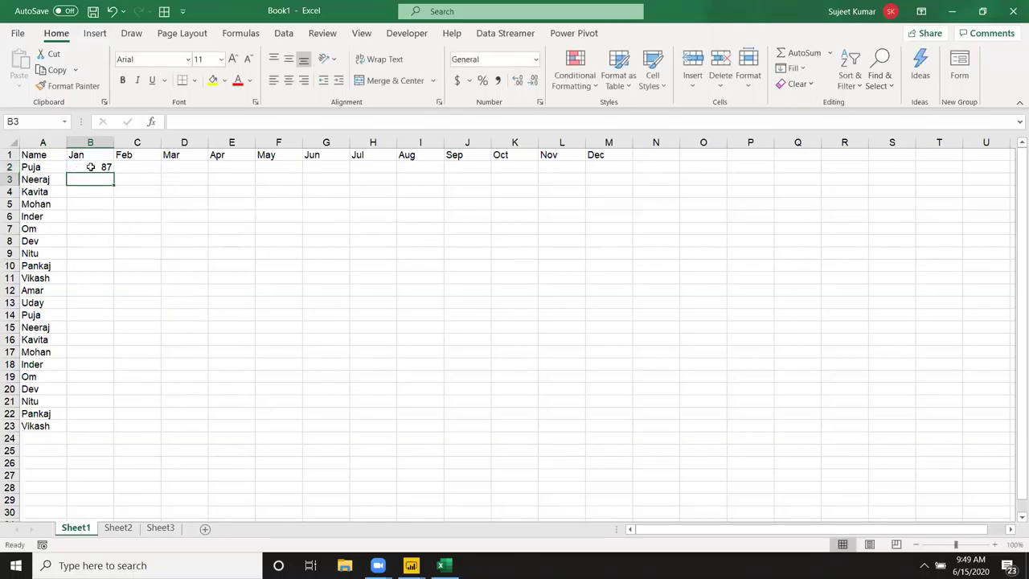
drag(249, 274, 616, 422)
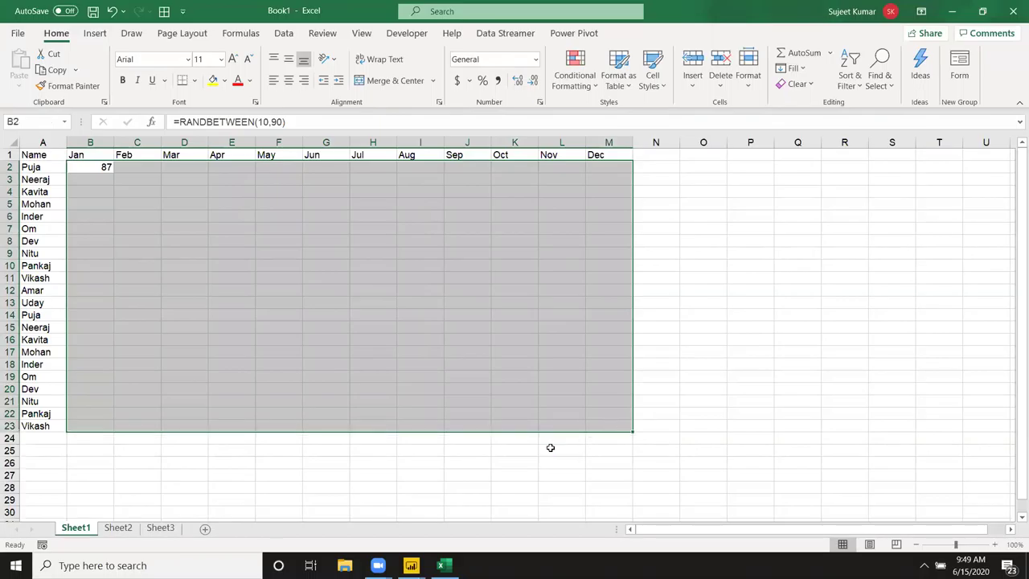
key(ctrl+v)
- Convert the random numbers to fixed values and select the whole table A1:M23
key(ctrl+c)
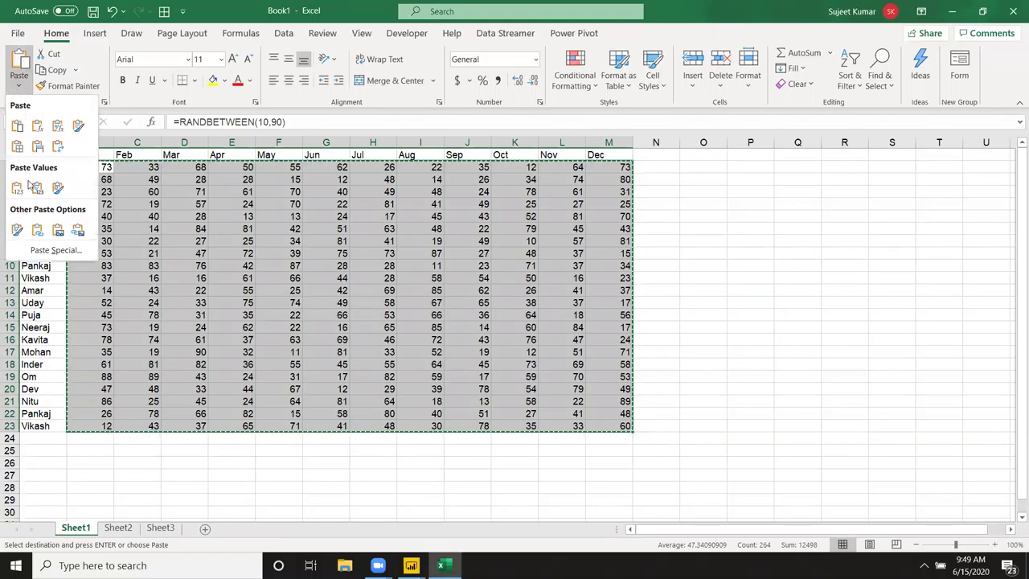
click(16, 187)
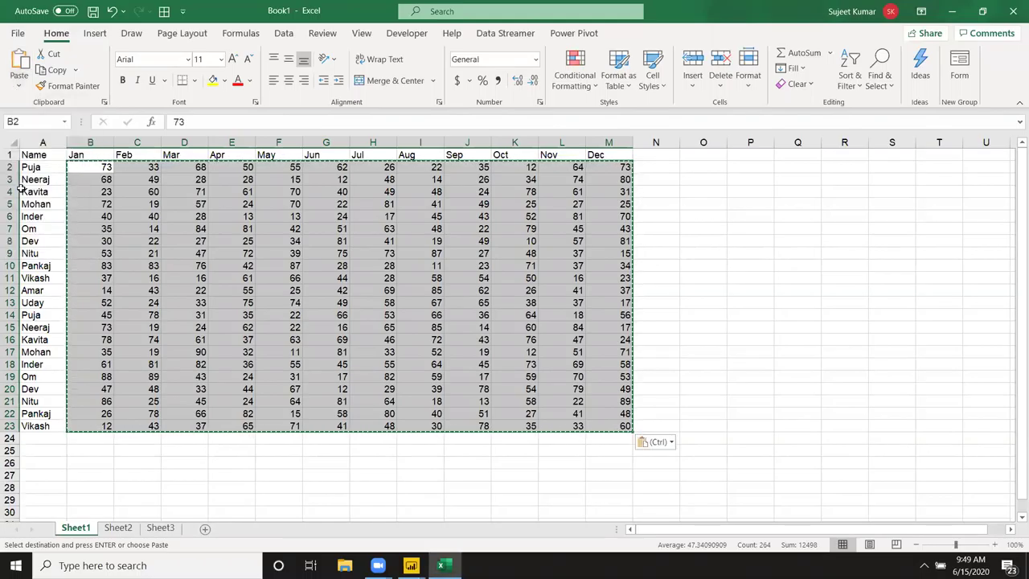
key(Escape)
key(Right)
drag(43, 155, 602, 426)
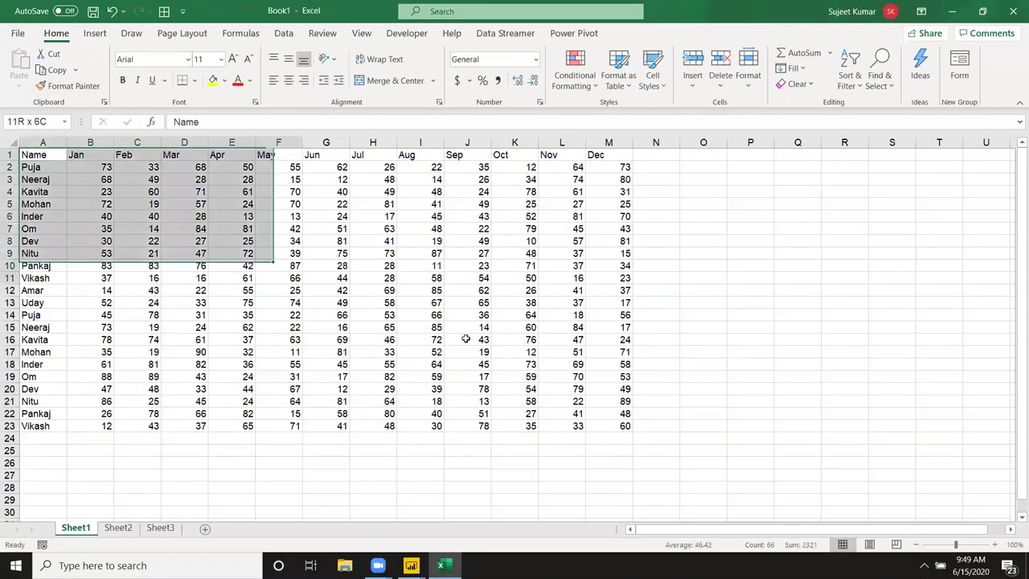
- Start inserting a PivotTable from the table, then cancel it
click(95, 37)
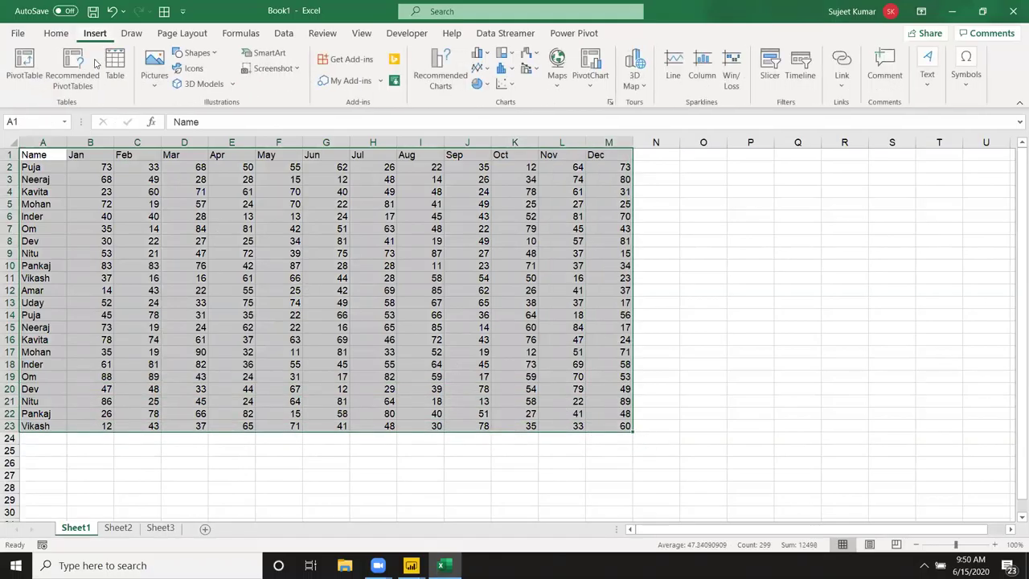
click(25, 66)
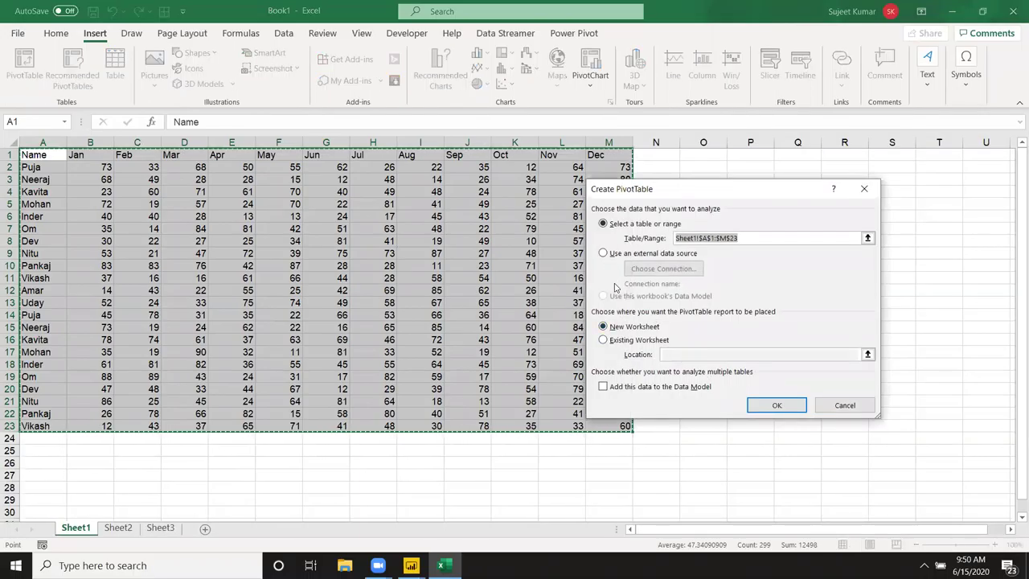
key(Escape)
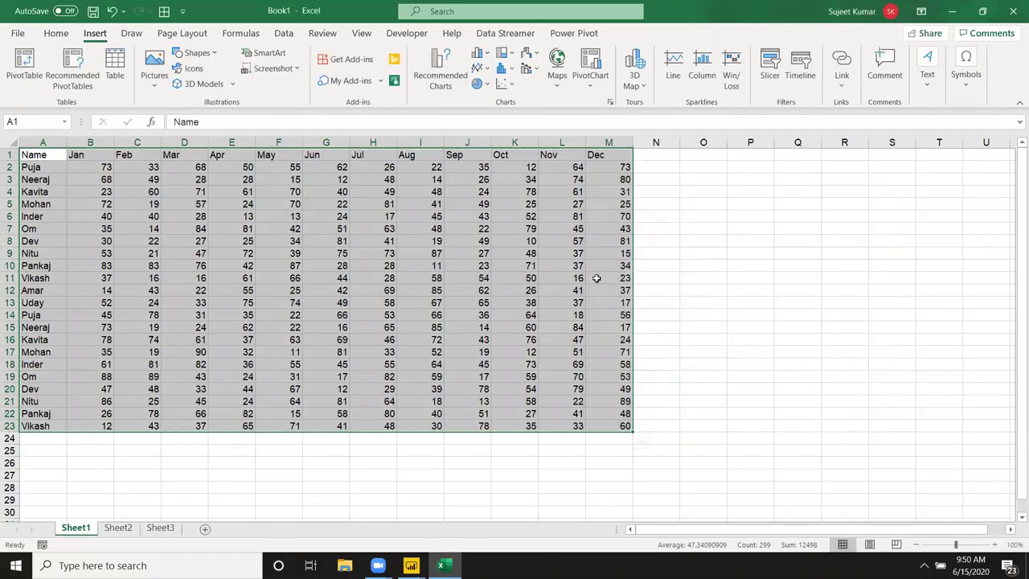
- Save the workbook as Trp in Google Drive and close Excel
key(ctrl+s)
click(470, 303)
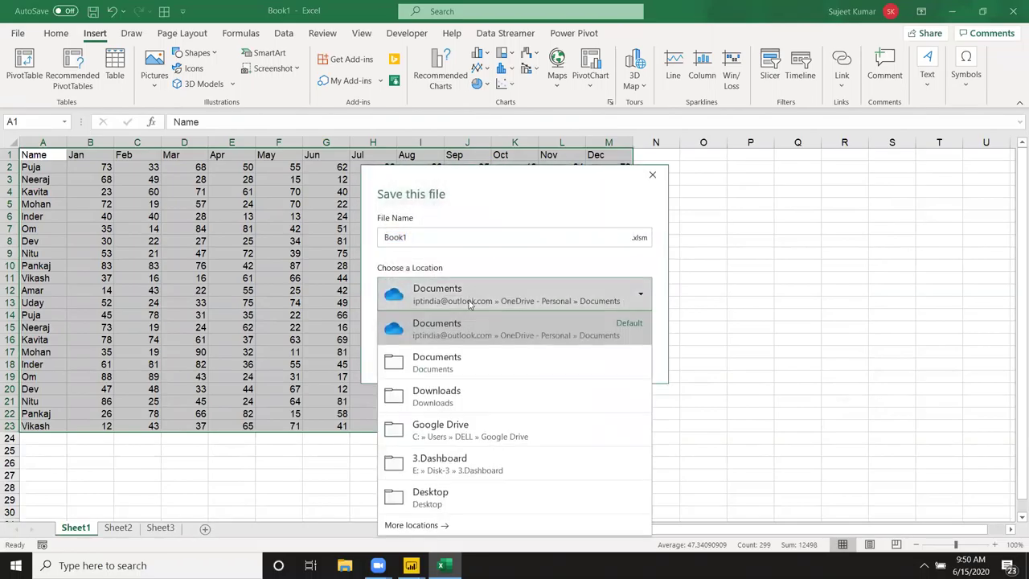
click(462, 432)
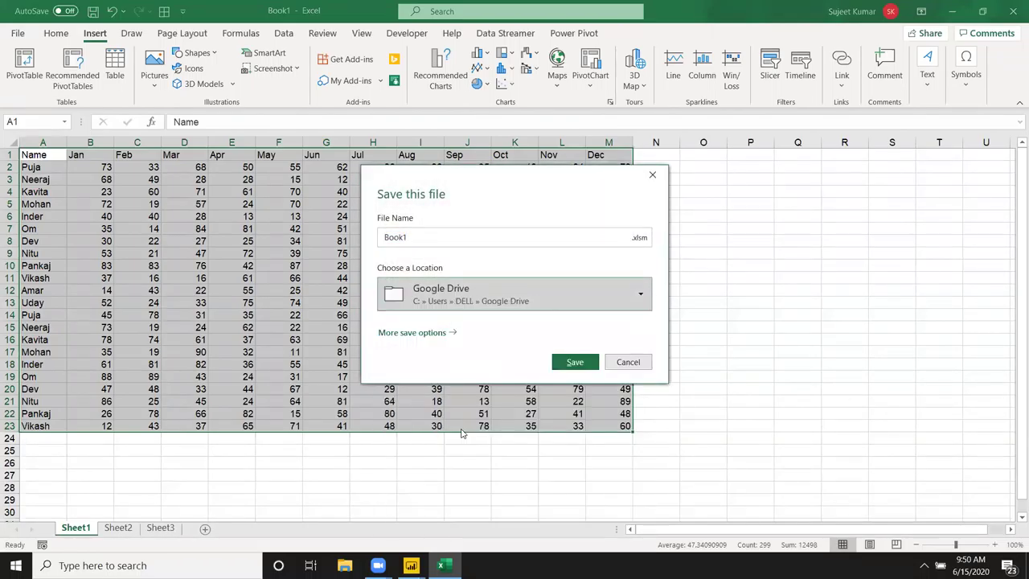
click(427, 236)
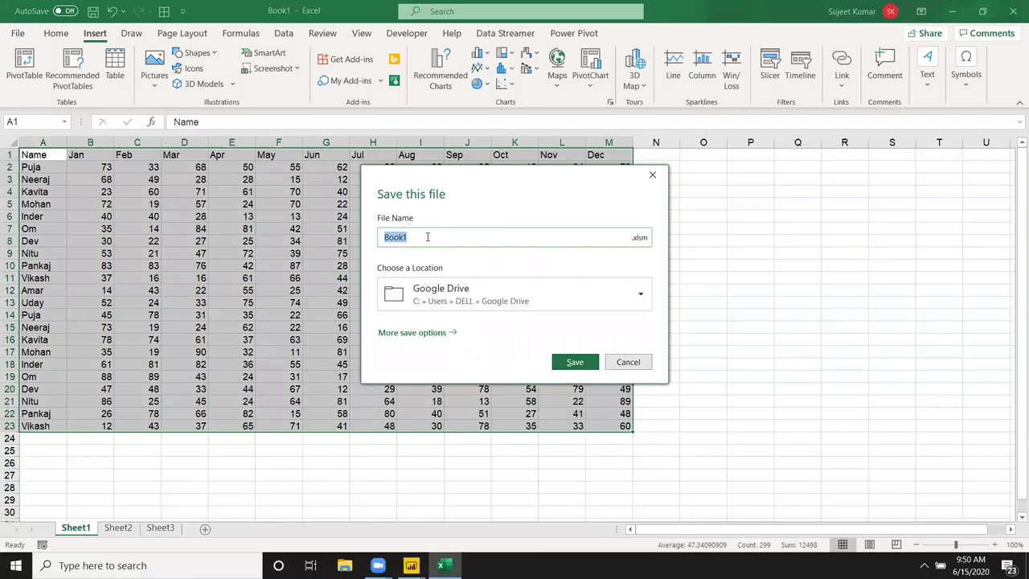
text(Trp)
click(584, 362)
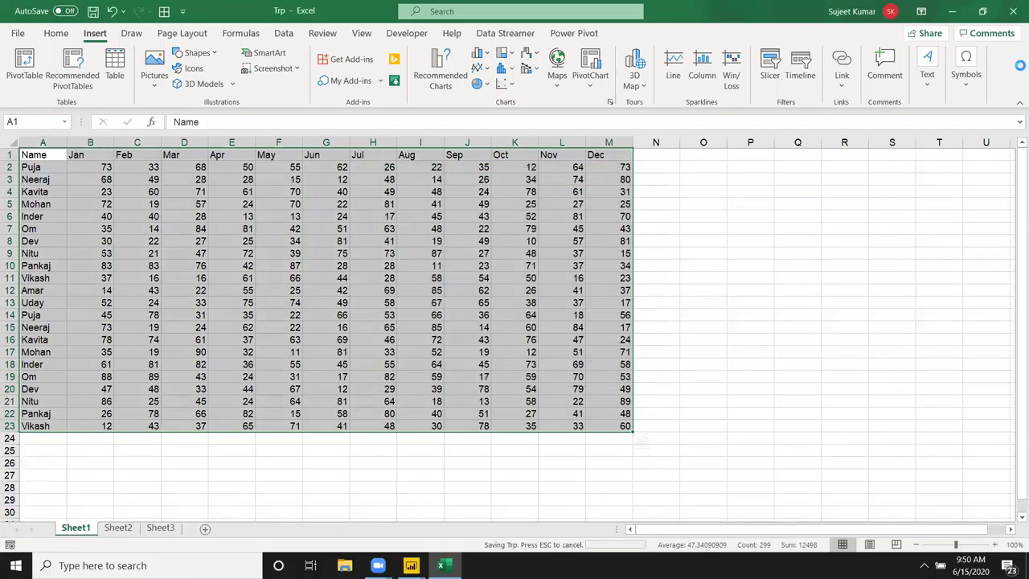
click(1013, 13)
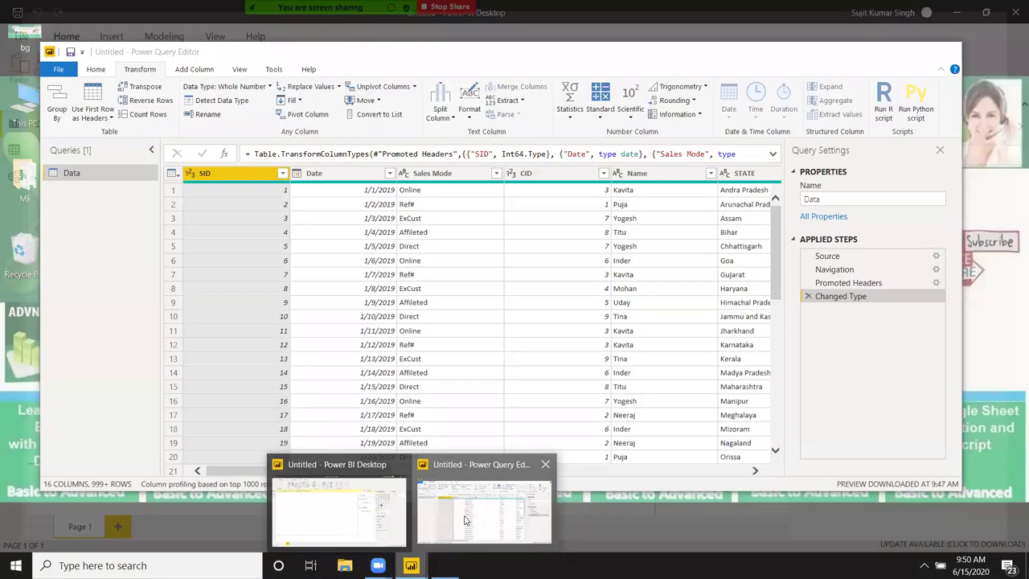
- Close the Power Query Editor without applying changes
mouse_move(410, 565)
click(480, 490)
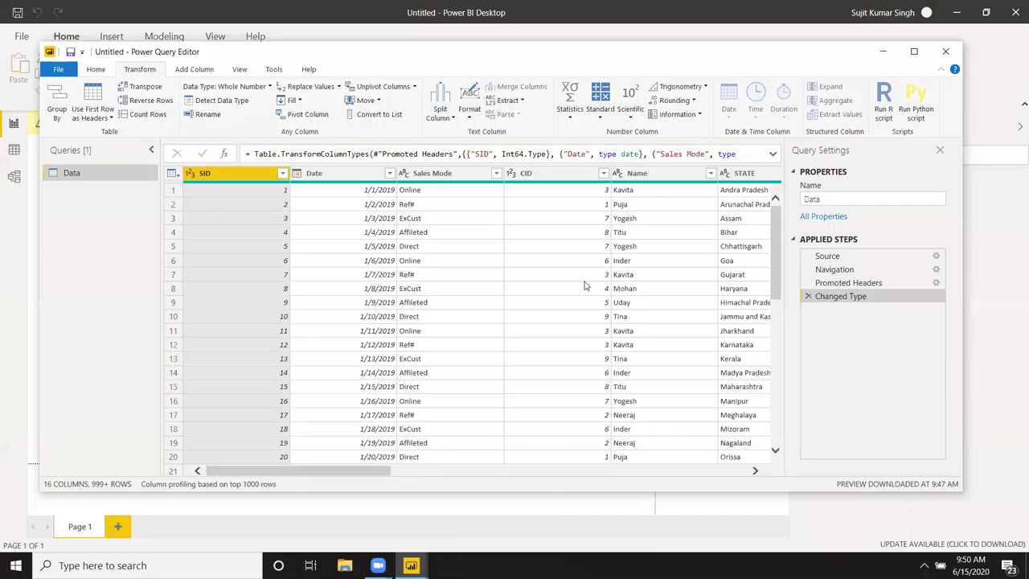
click(945, 52)
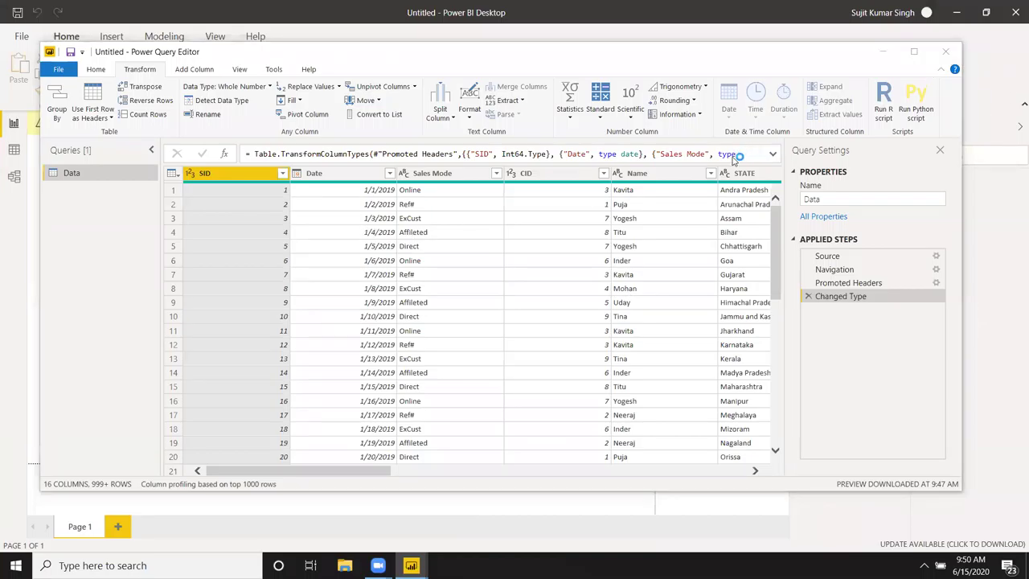
click(586, 303)
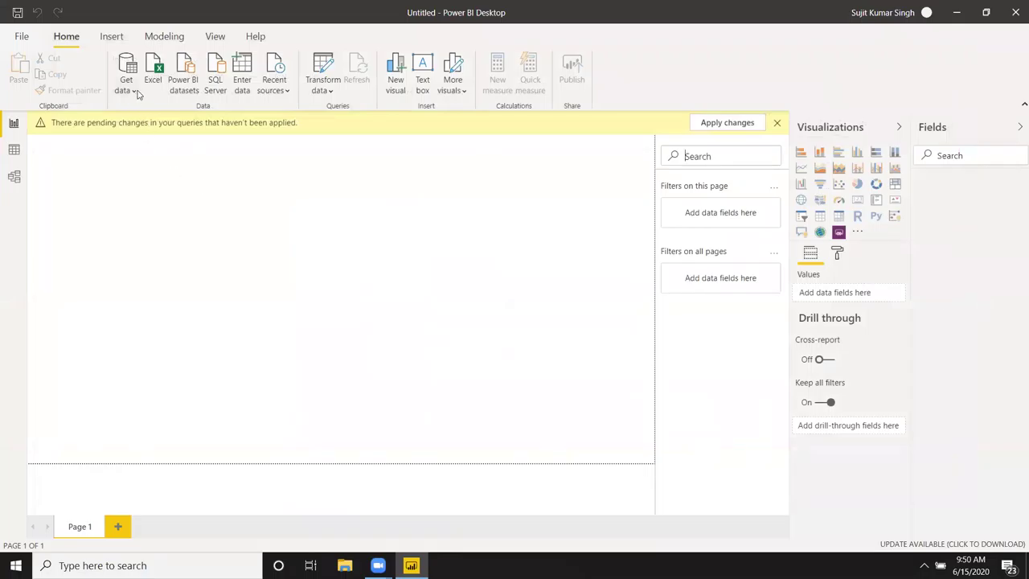
- Import Sheet1 from the Trp Excel workbook and open it in Power Query Editor
click(135, 96)
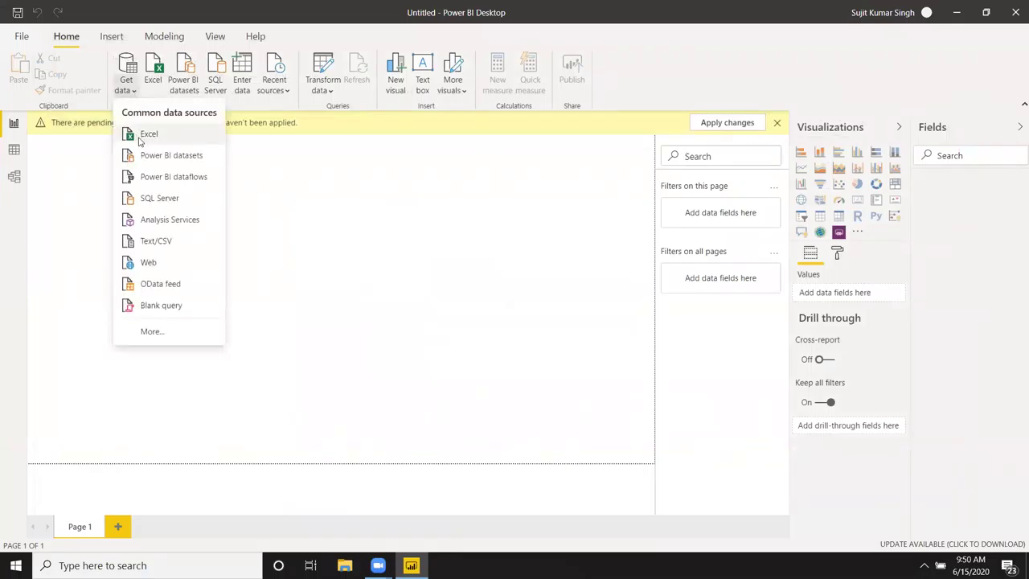
click(142, 135)
click(255, 254)
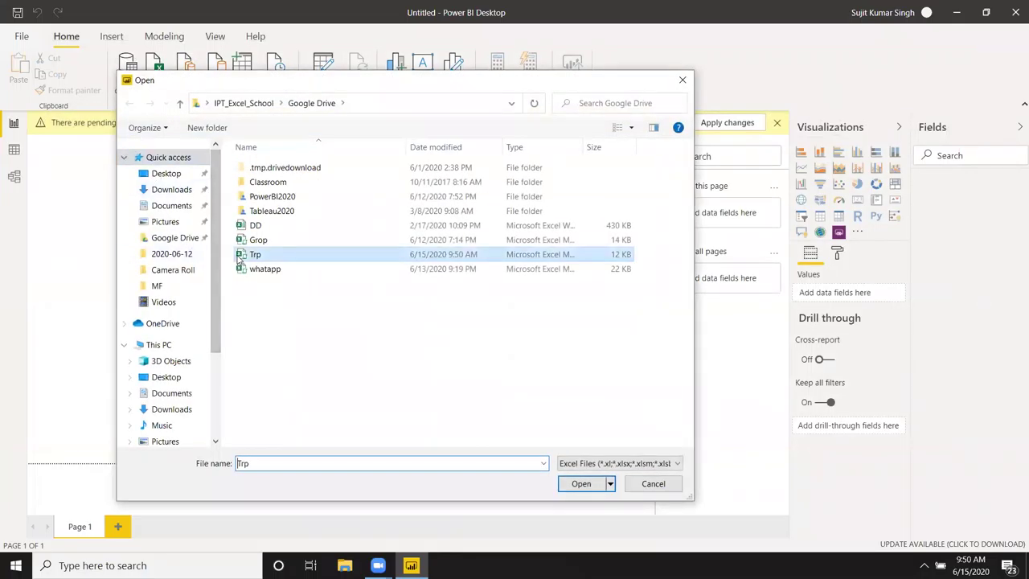
click(581, 484)
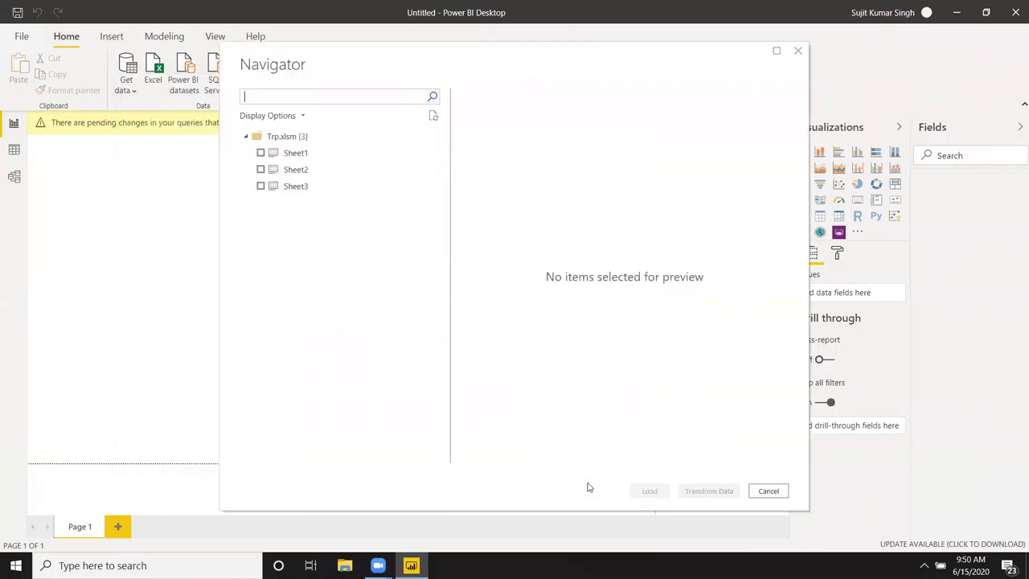
click(259, 153)
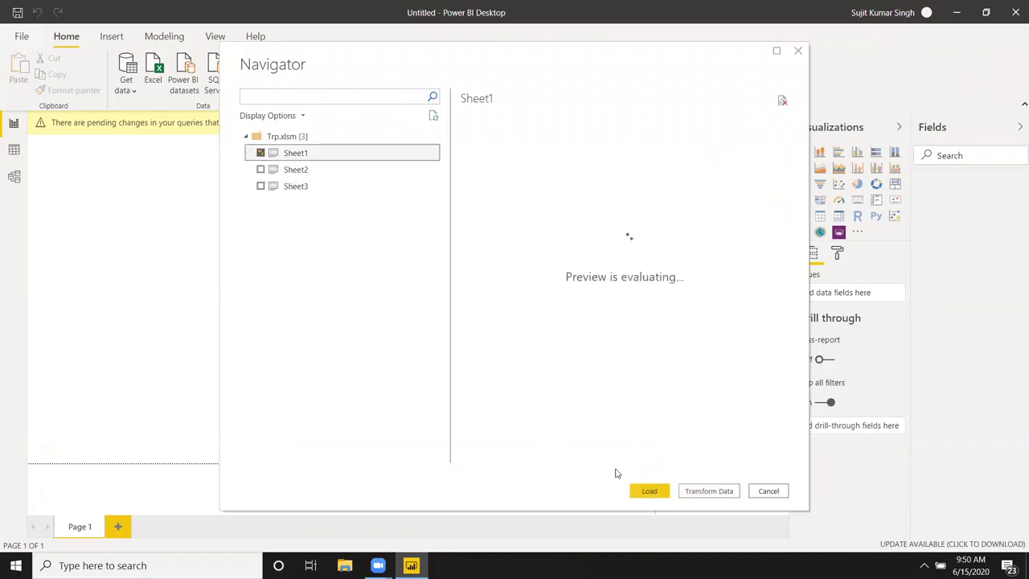
click(706, 492)
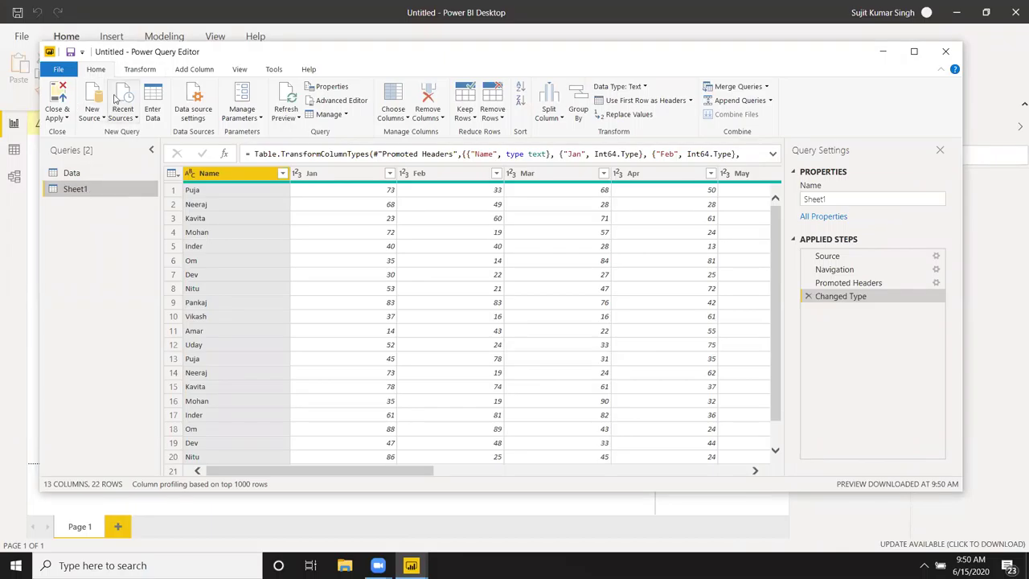
- Show the Transform tab for Sheet1, selecting the Jan column and the Puja name cell
click(139, 69)
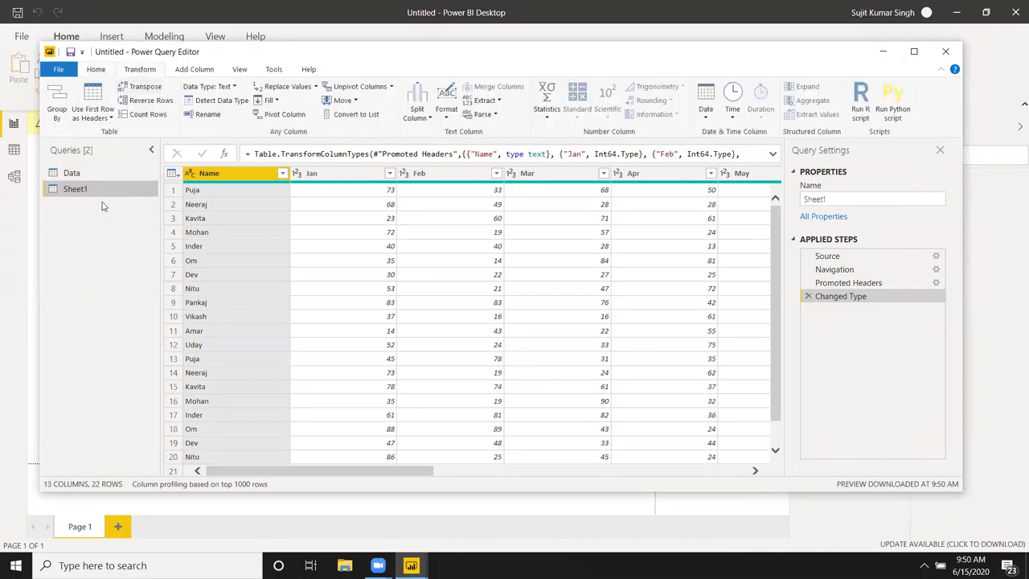
click(217, 191)
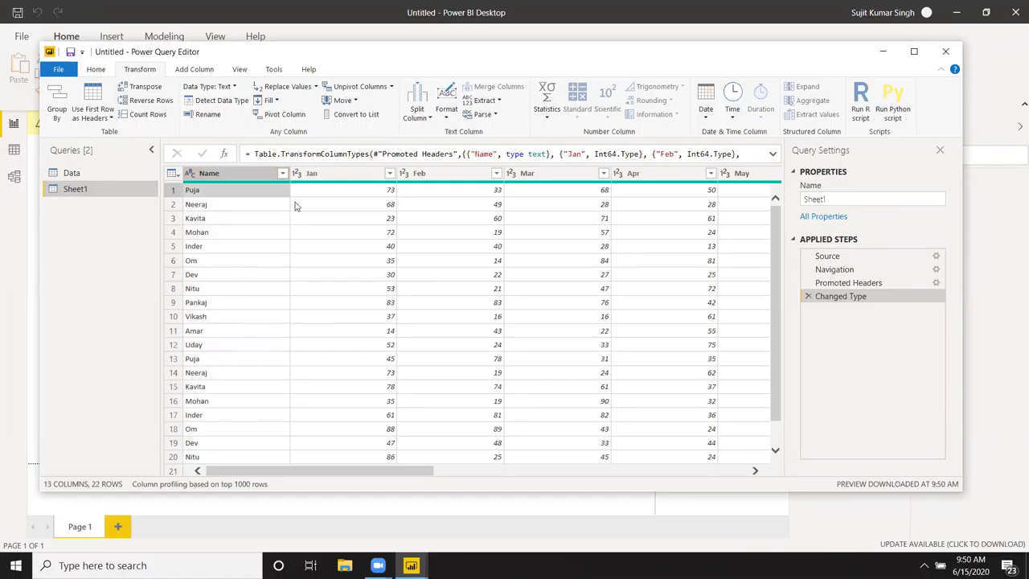
mouse_move(329, 173)
mouse_down()
mouse_move(476, 171)
mouse_move(323, 173)
mouse_up()
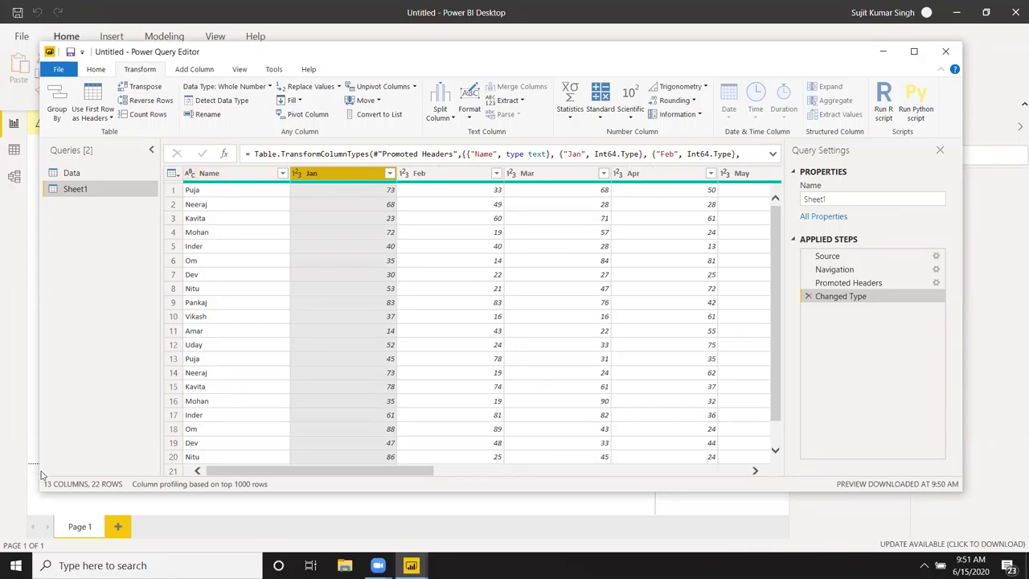
click(250, 192)
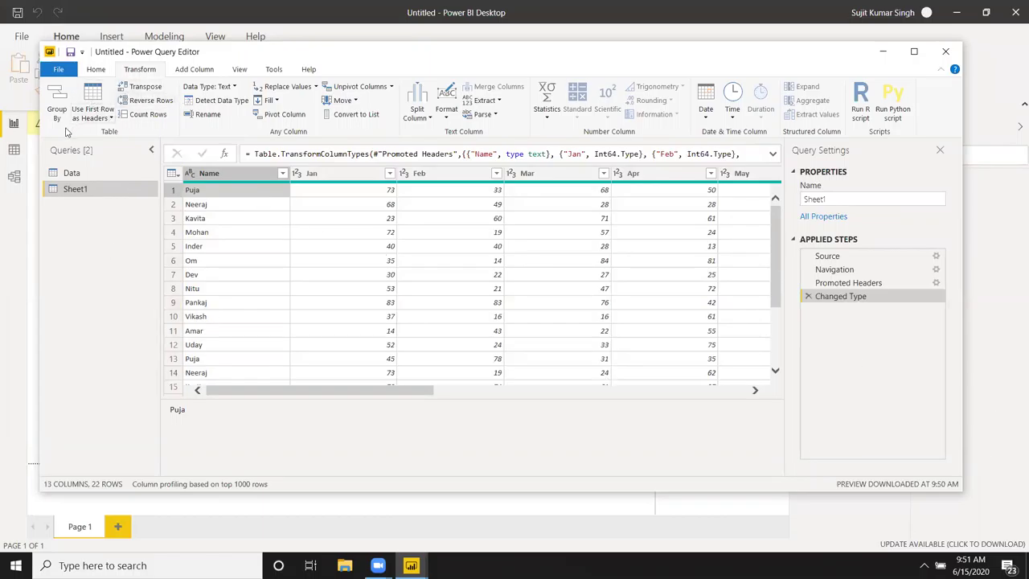
- Close the Power Query Editor and apply changes, loading the Data and Sheet1 tables
click(72, 72)
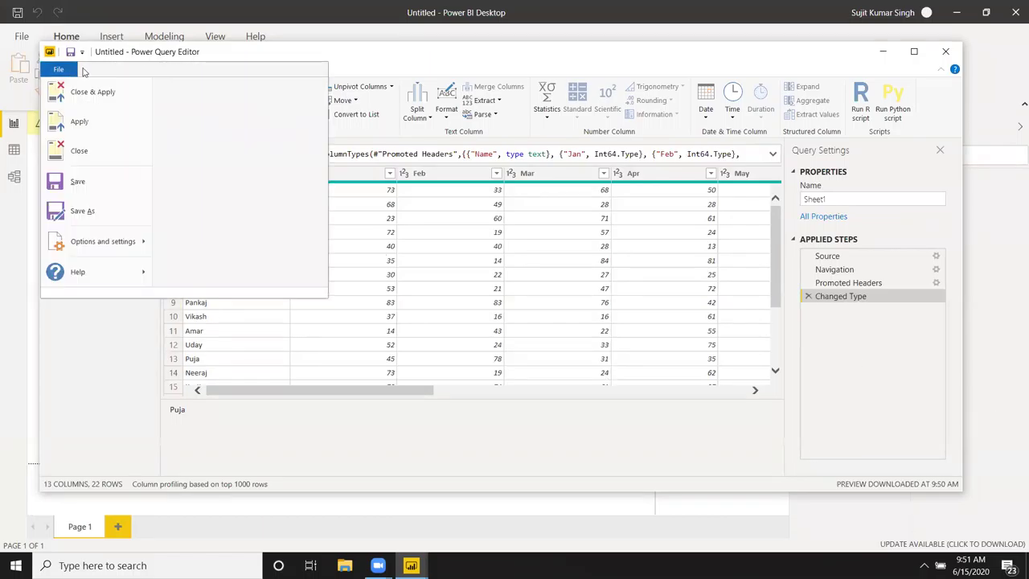
click(88, 104)
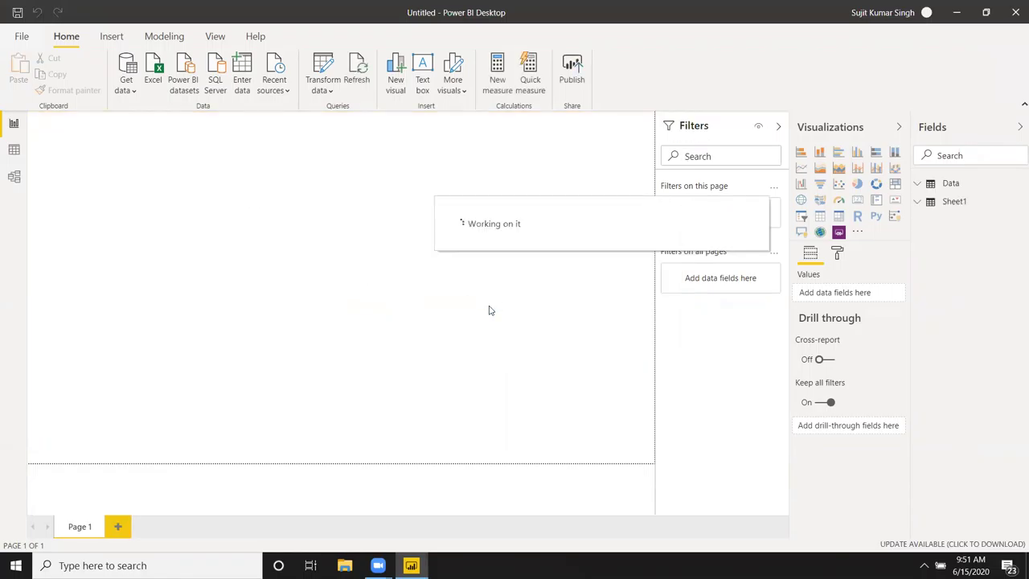
- Add a clustered column chart with Sheet1's Jan field and enlarge it
click(857, 153)
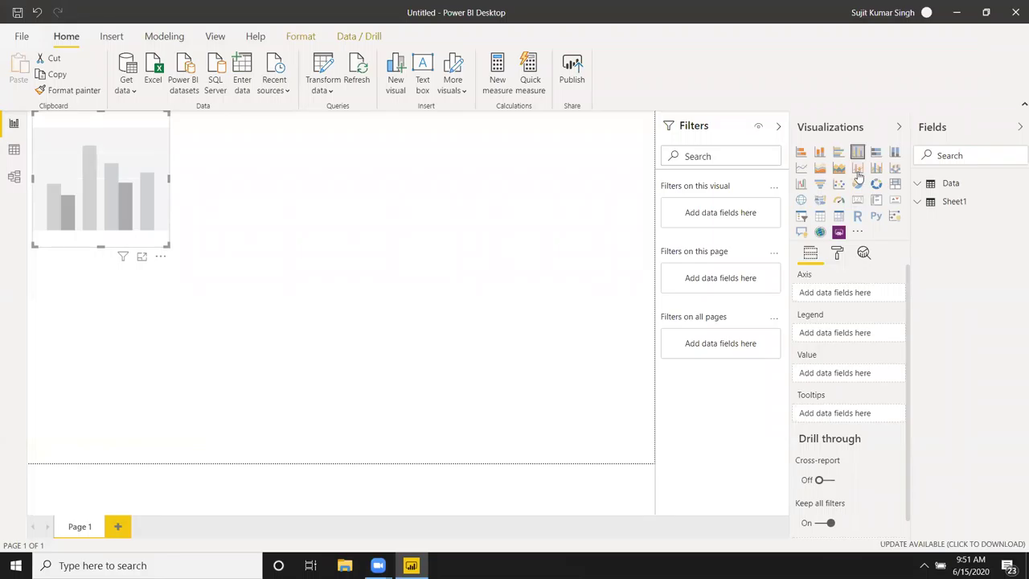
mouse_move(954, 201)
click(917, 205)
click(918, 208)
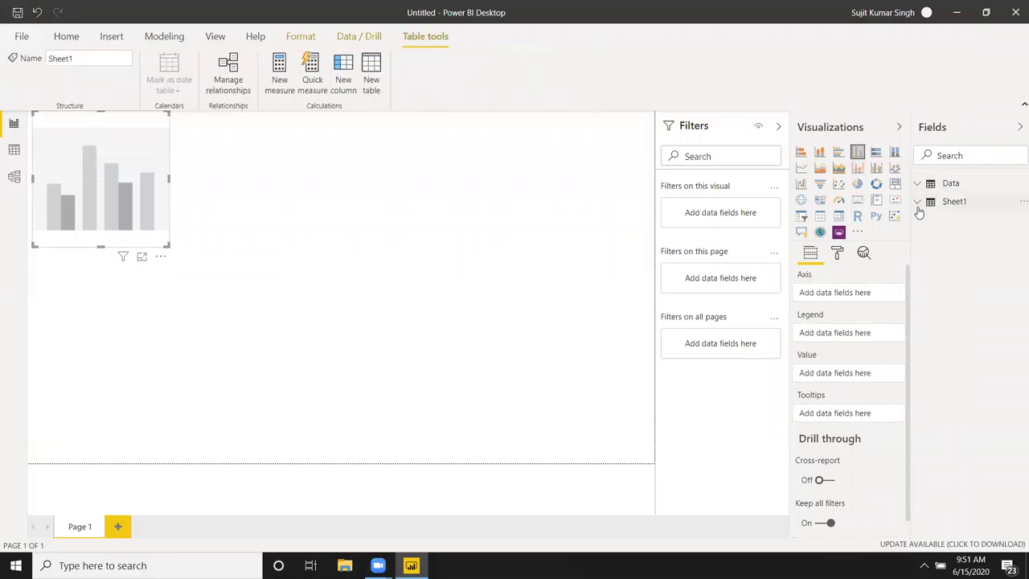
click(918, 209)
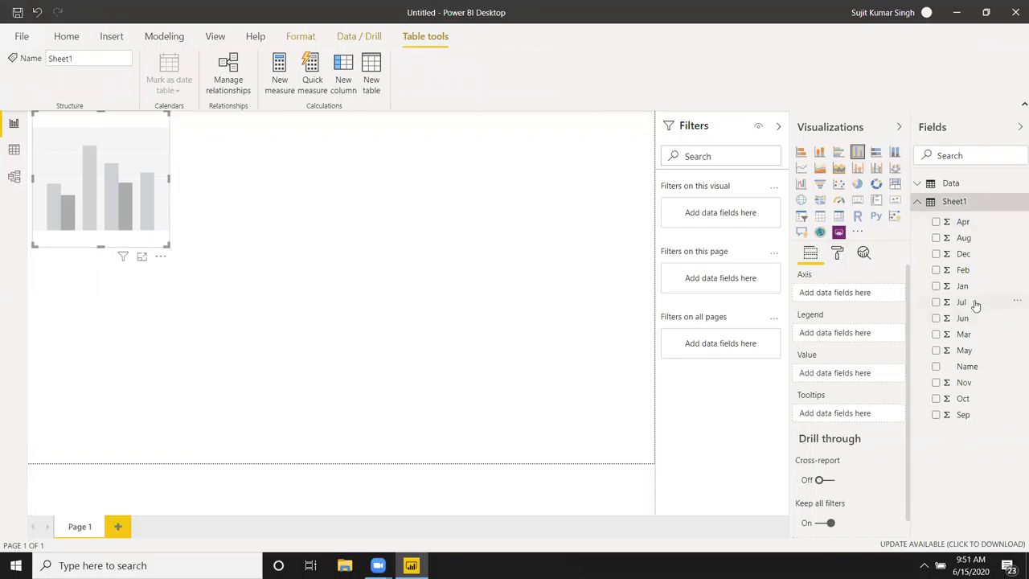
mouse_move(970, 291)
mouse_down()
mouse_move(831, 340)
mouse_move(125, 207)
mouse_move(137, 216)
mouse_up()
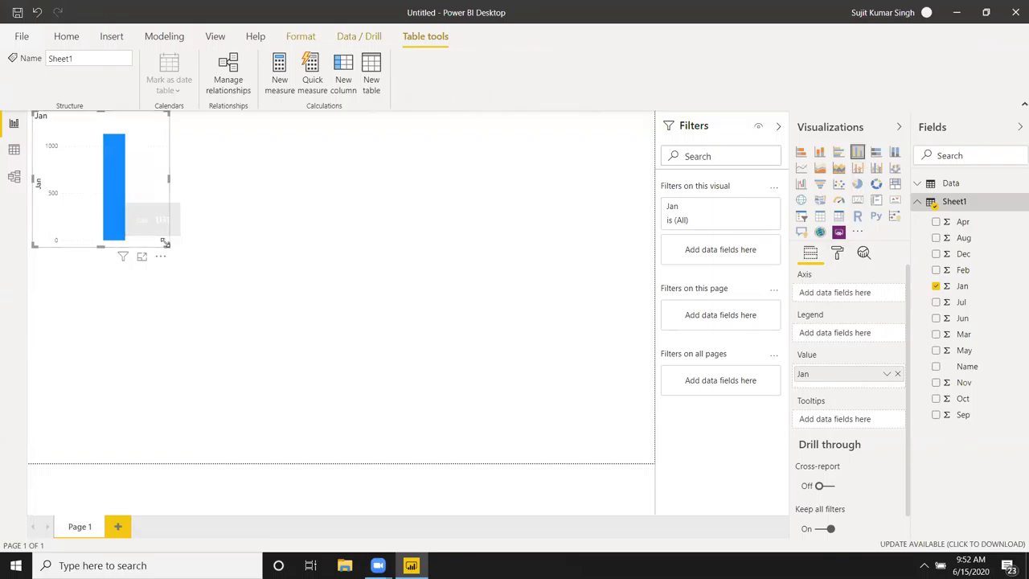
drag(165, 242, 225, 292)
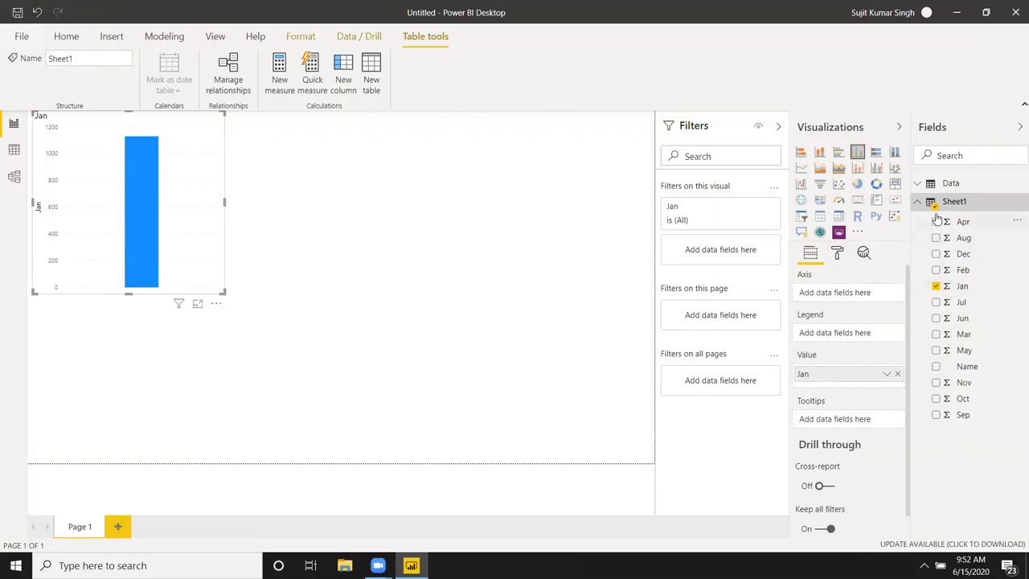
- Rebuild the chart as Jan by Name with Name on the axis, and enlarge it
click(936, 287)
drag(960, 367, 178, 217)
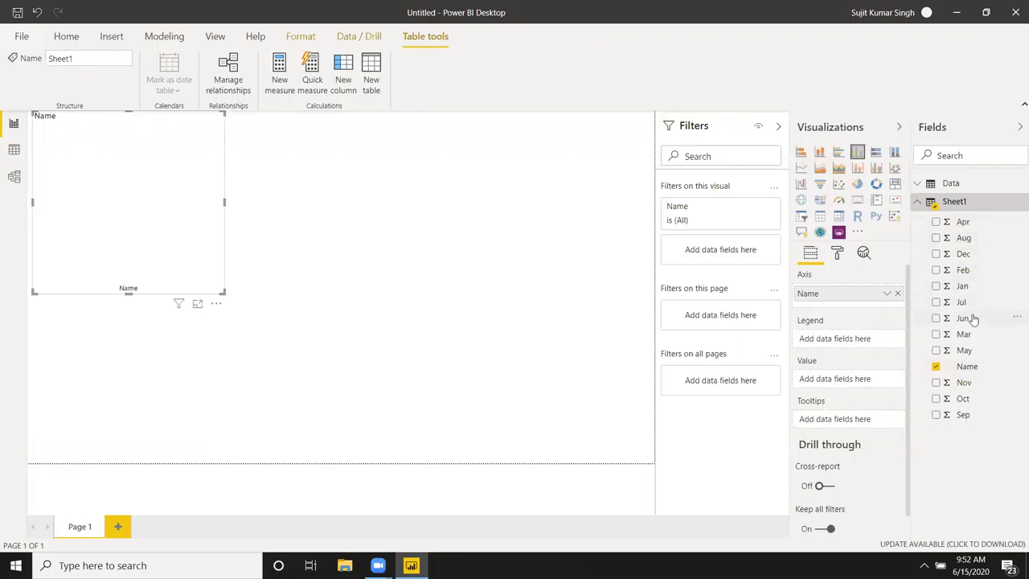
drag(962, 287, 720, 304)
drag(257, 235, 196, 237)
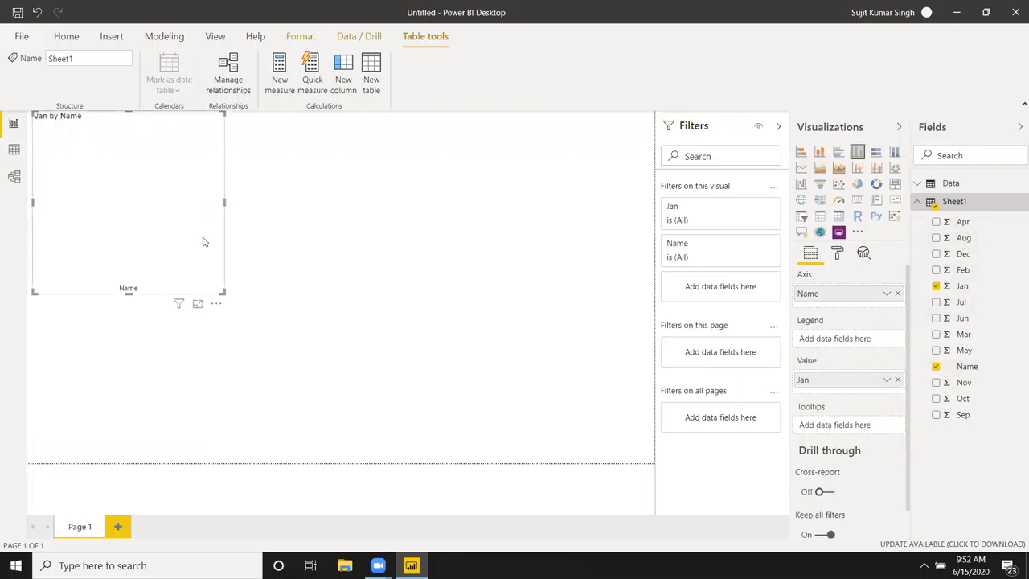
drag(225, 292, 373, 352)
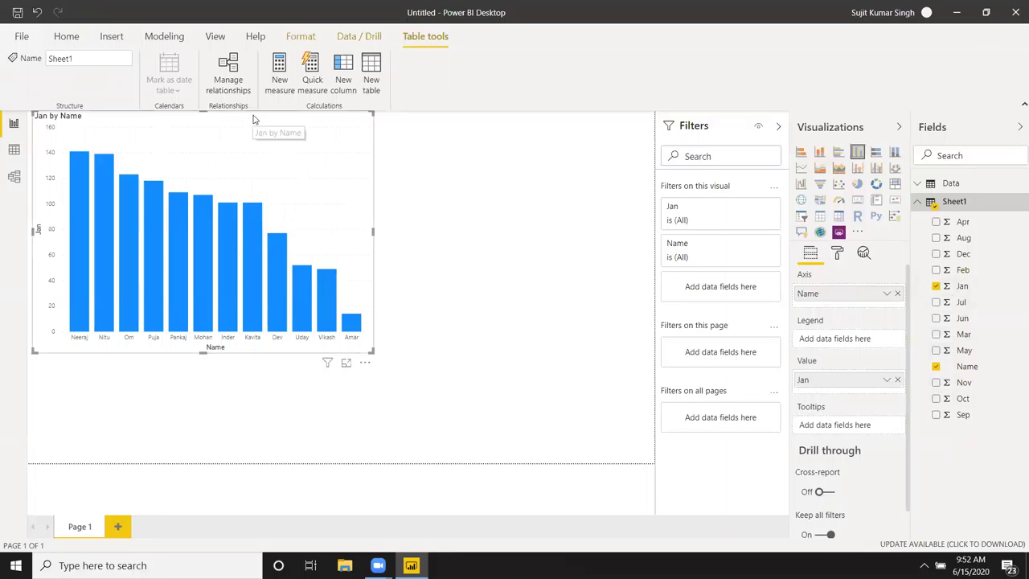
key(Delete)
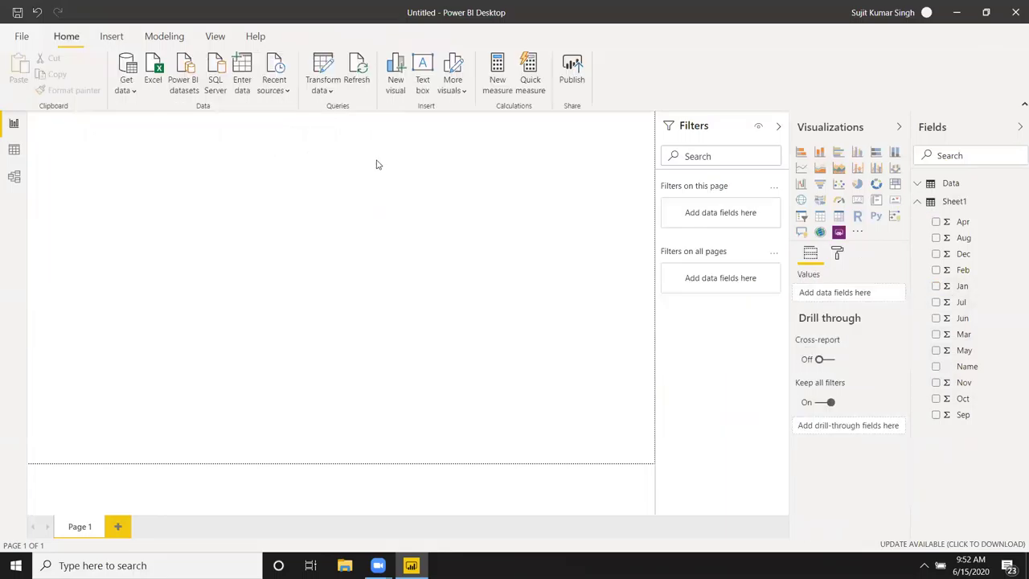
click(331, 95)
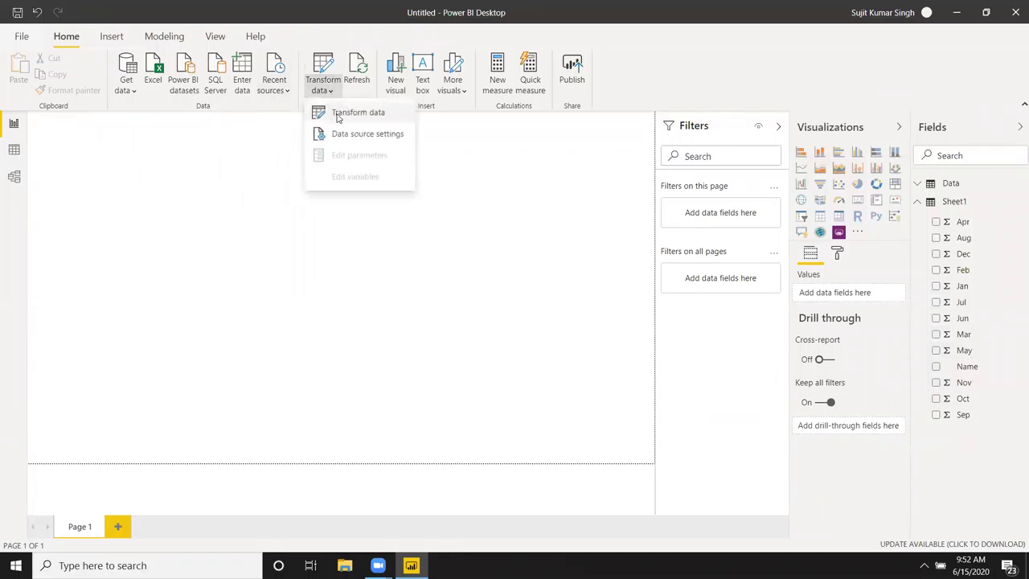
click(338, 112)
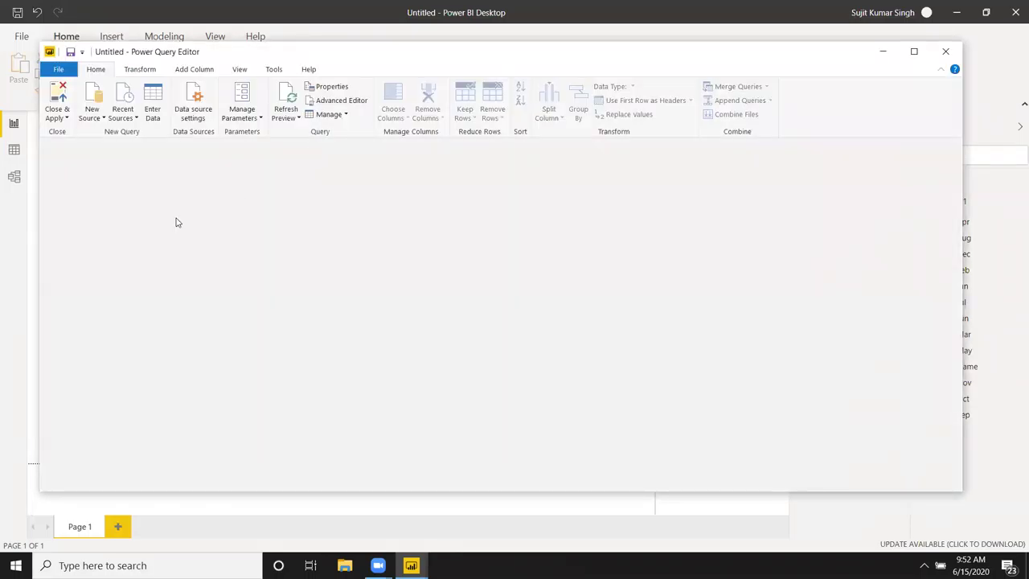
click(90, 191)
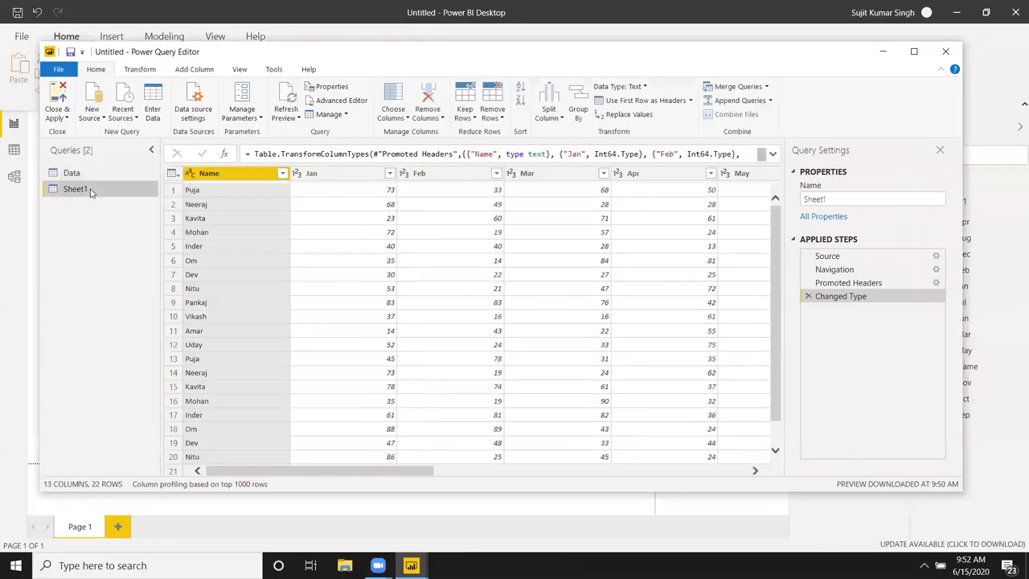
click(141, 69)
click(146, 87)
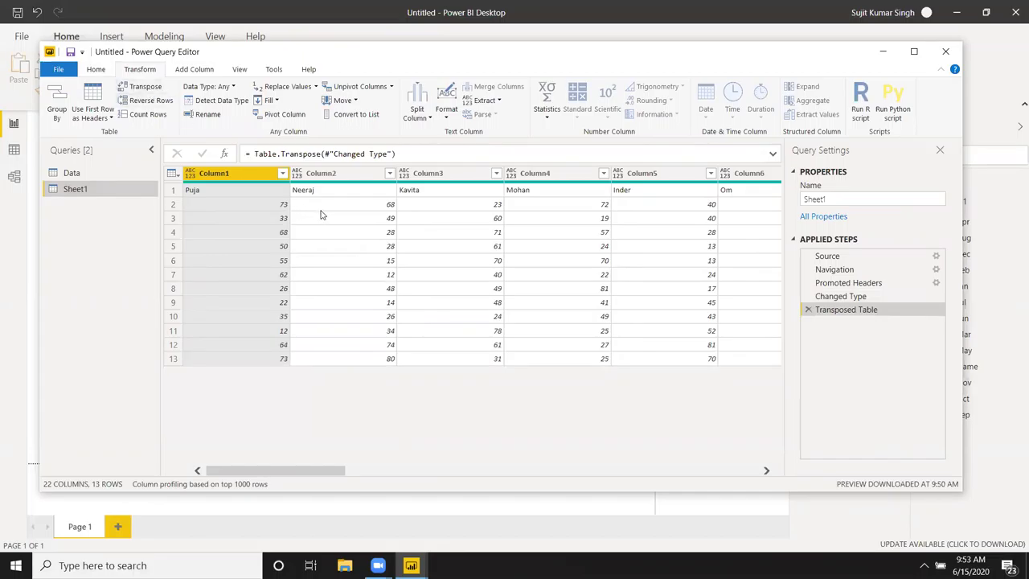
click(225, 246)
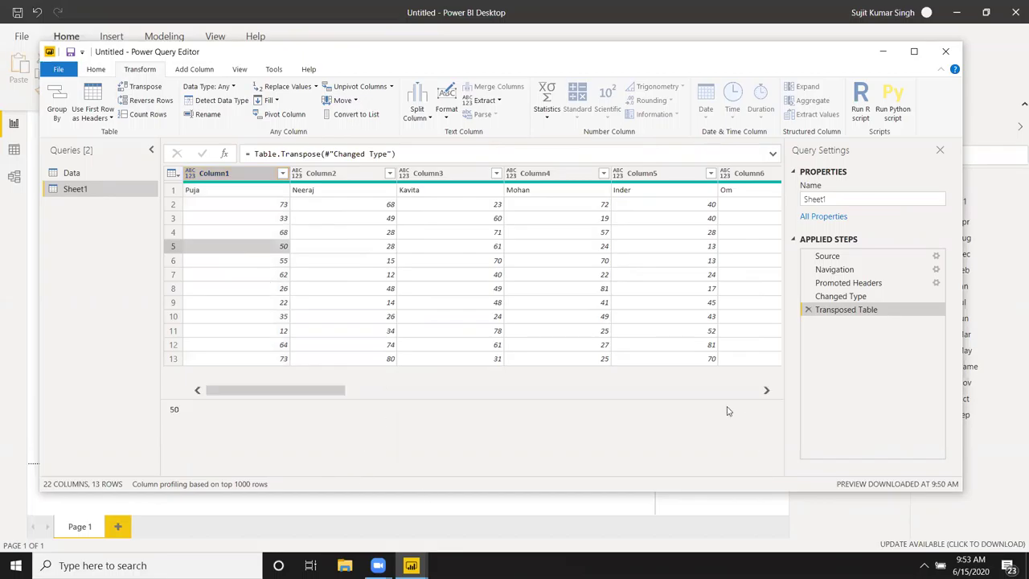
drag(324, 394, 748, 410)
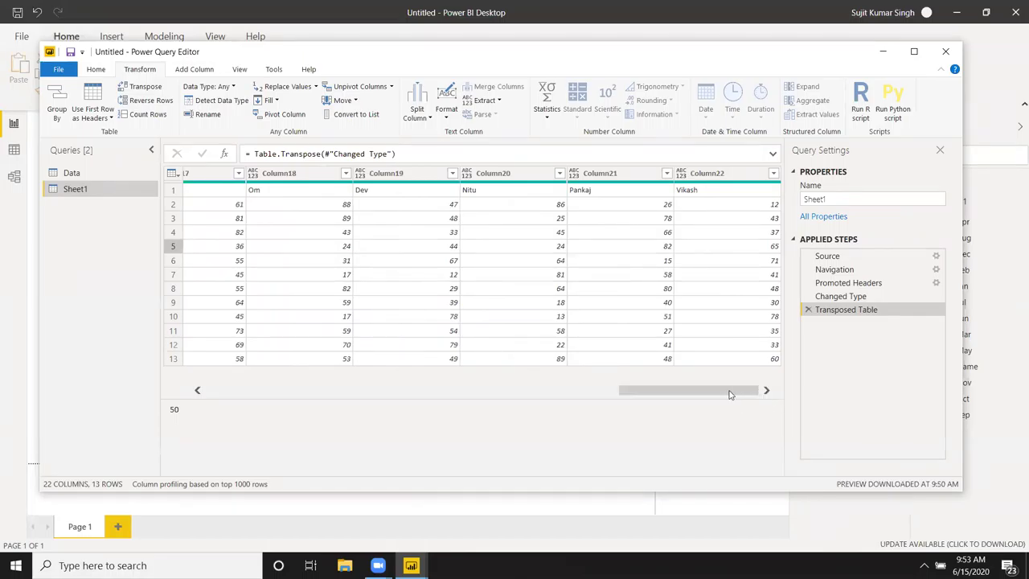
drag(730, 394, 427, 396)
drag(427, 396, 211, 393)
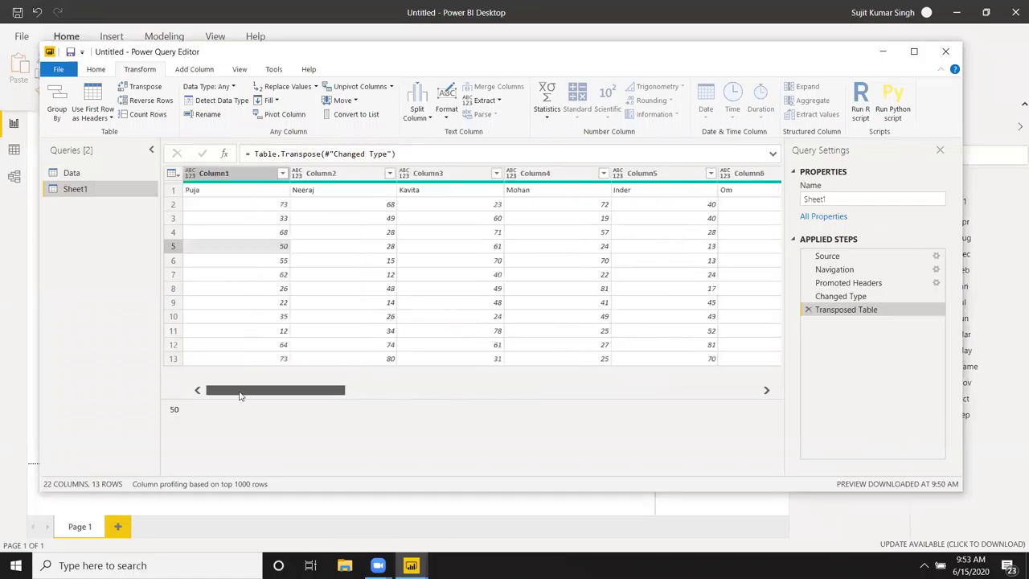
- Promote the first row of names (Puja, Neeraj, Kavita…) to headers and scroll across the 22 columns
click(92, 119)
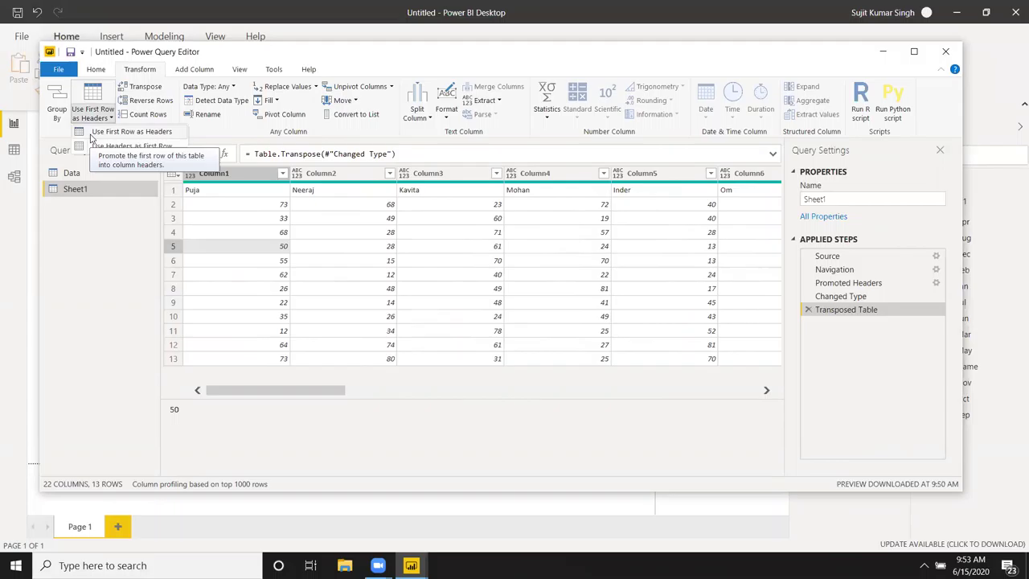
click(105, 131)
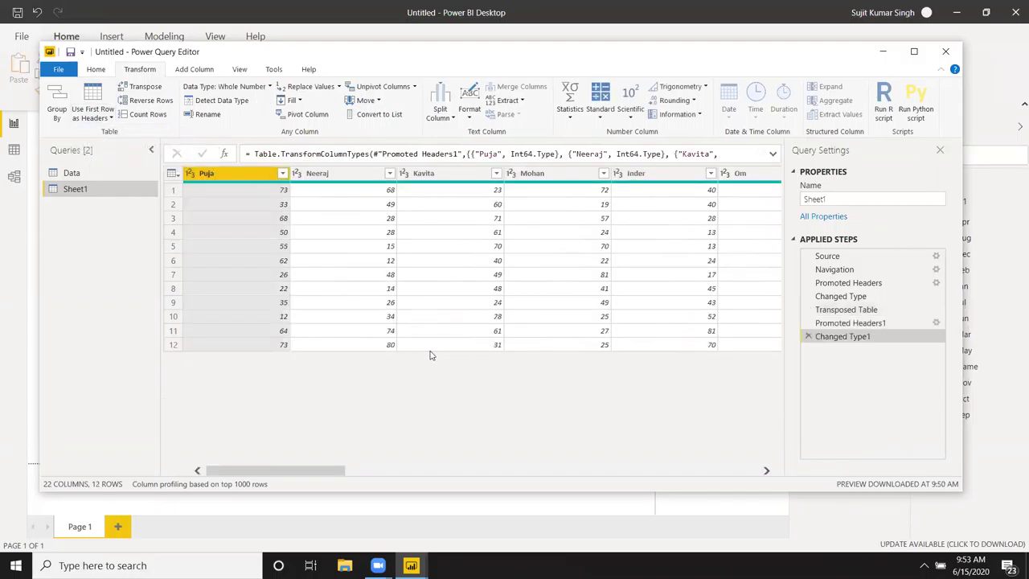
mouse_move(294, 474)
mouse_down()
mouse_move(725, 496)
mouse_move(225, 426)
mouse_up()
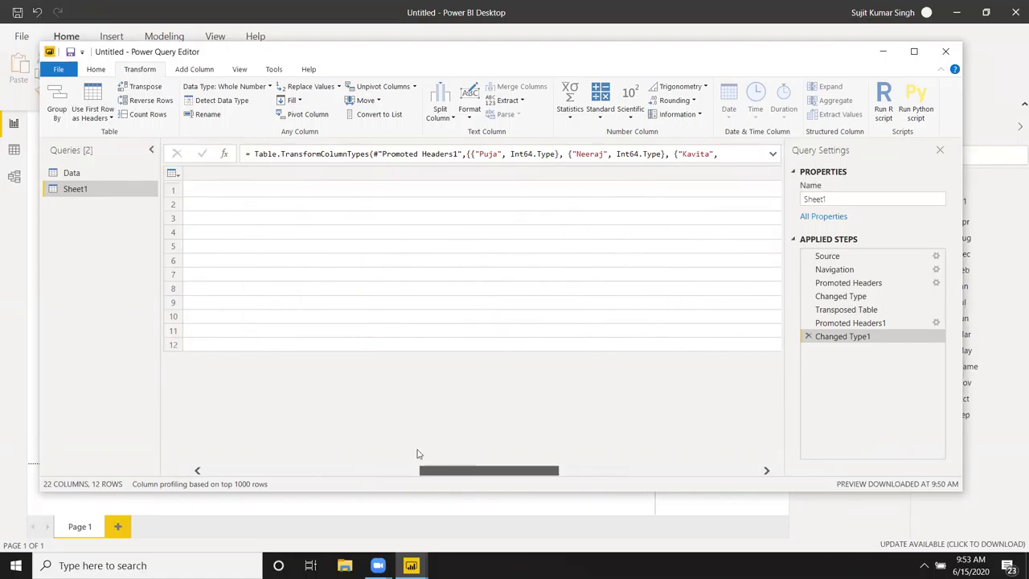
drag(269, 470, 874, 474)
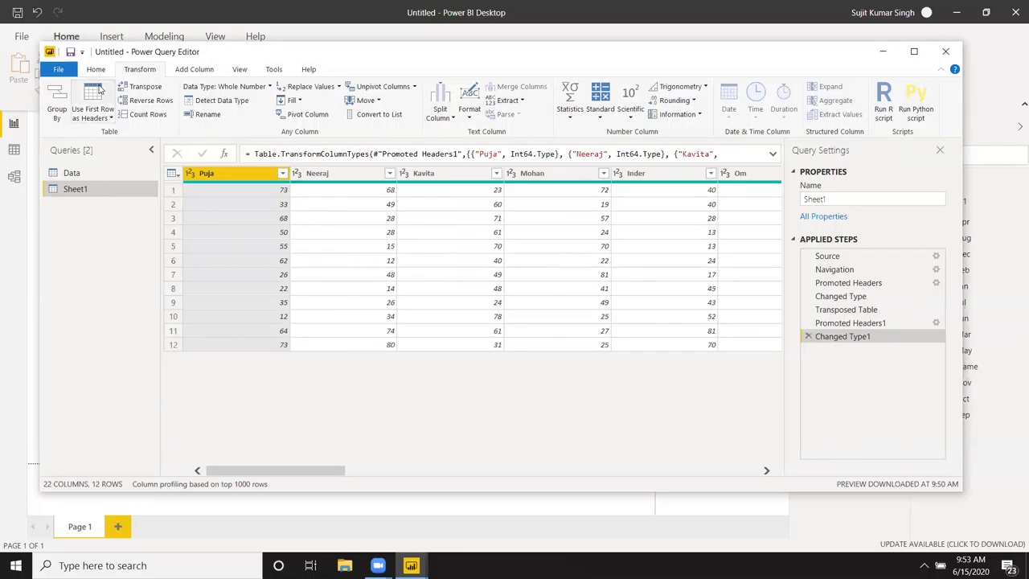
- Close & Apply the Sheet1 query edits, then switch to the Data view
click(60, 69)
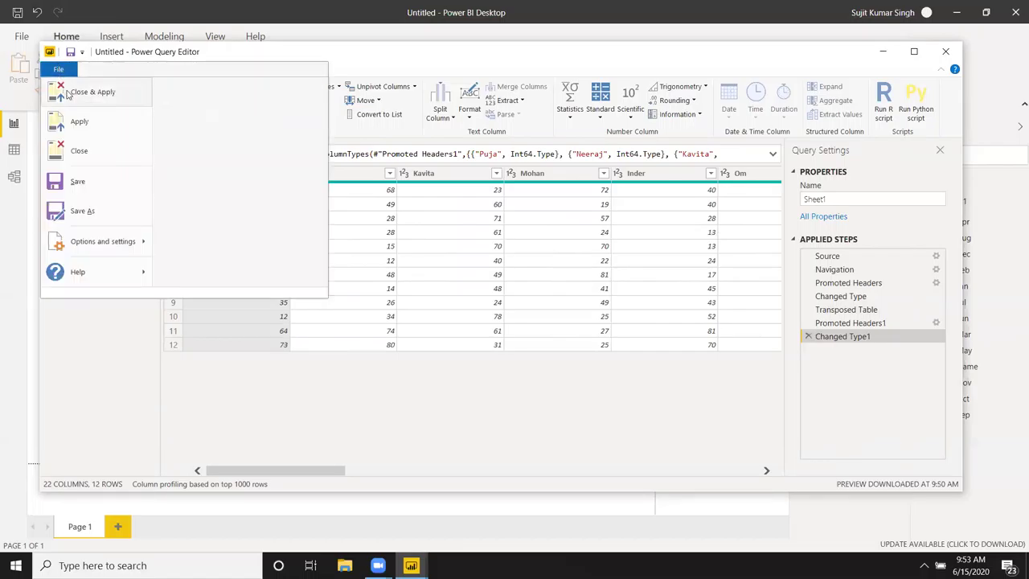
click(90, 91)
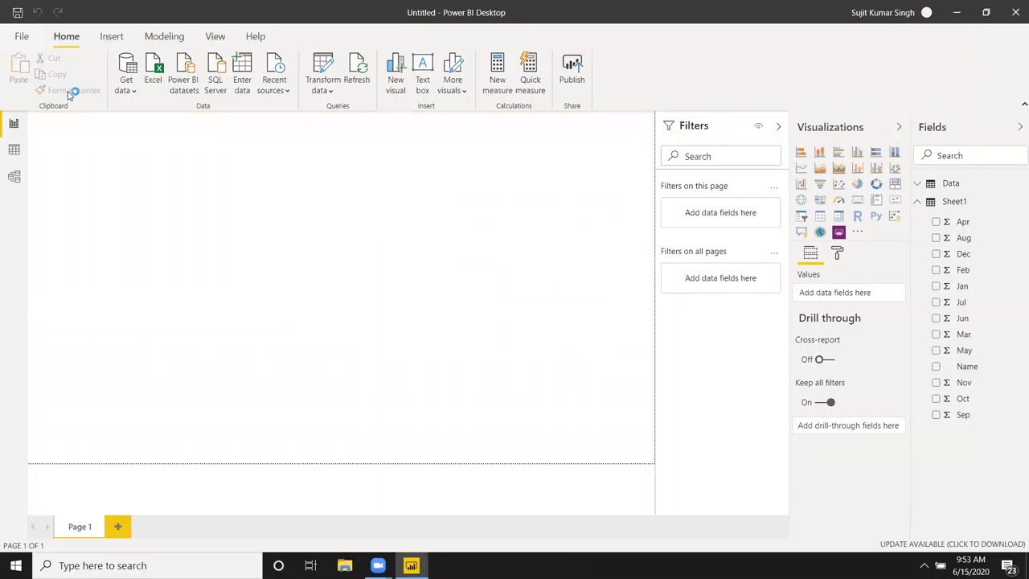
click(14, 152)
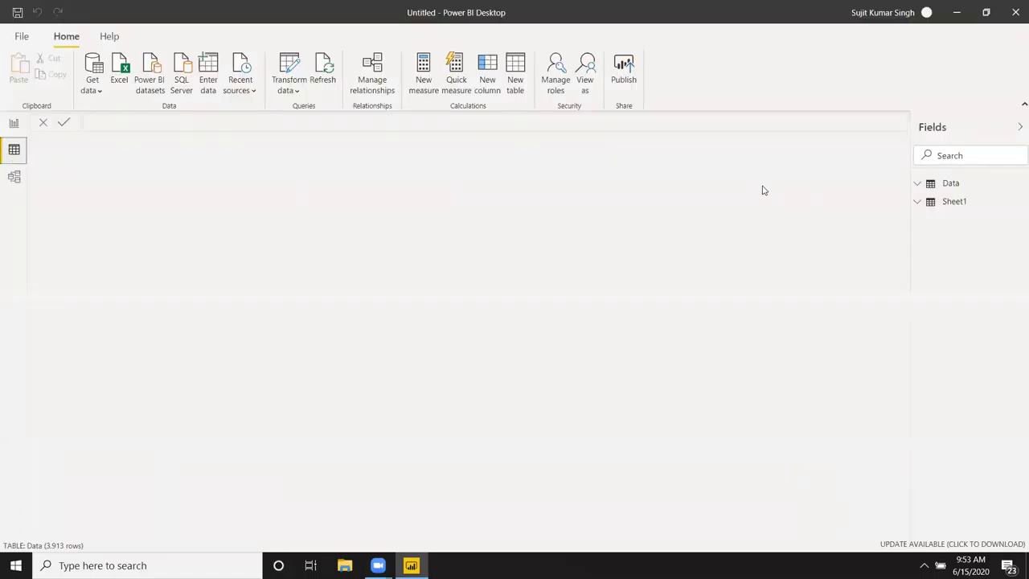
- Display the loaded Sheet1 table and inspect its Puja, Neeraj and Nitu columns across the grid
click(956, 205)
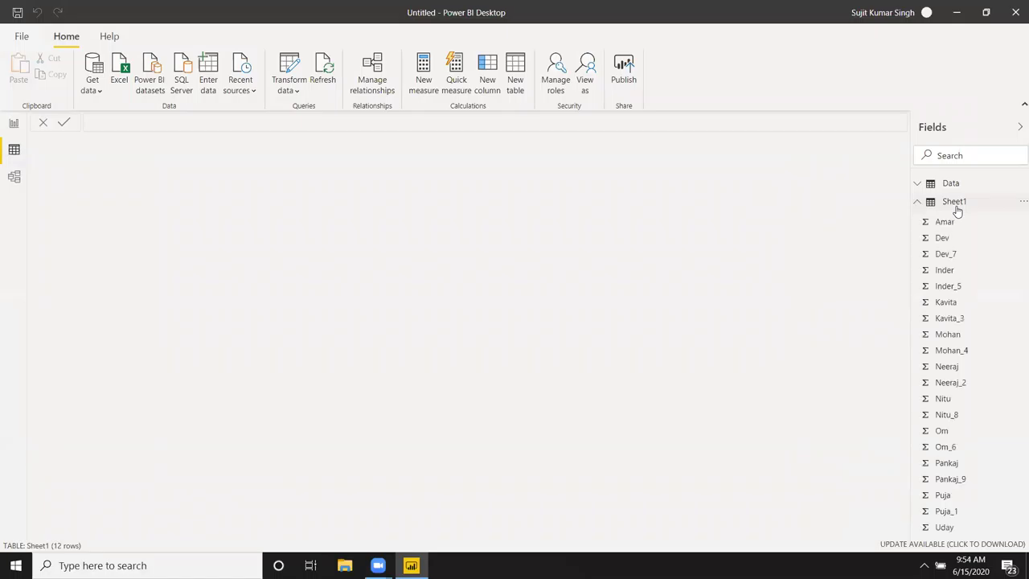
click(956, 204)
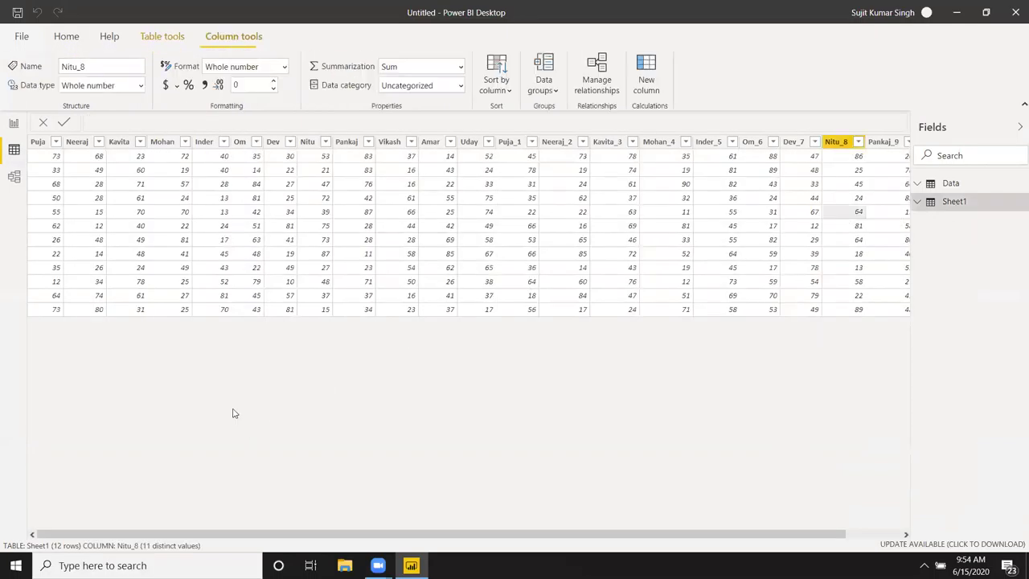
click(50, 190)
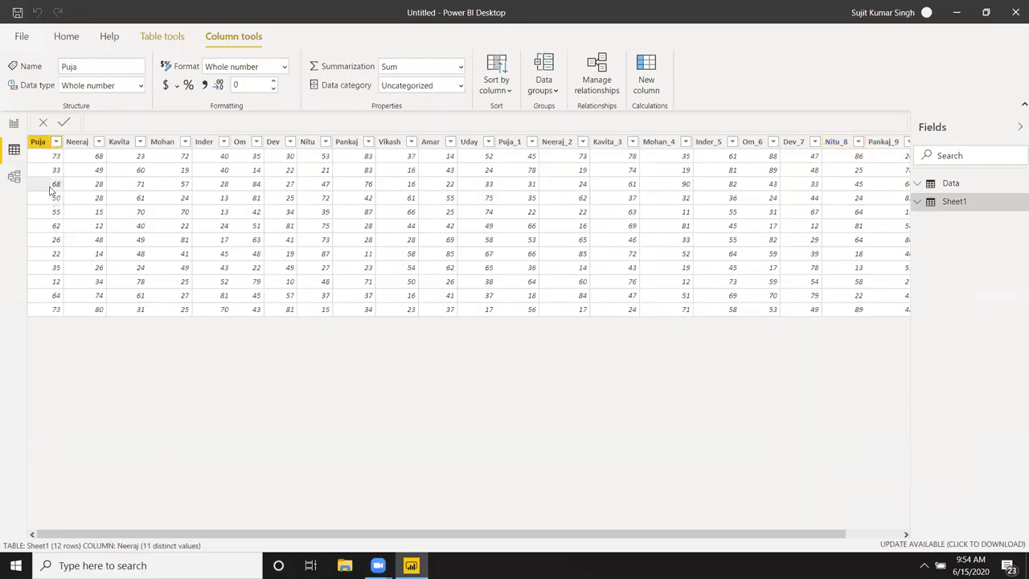
key(Right)
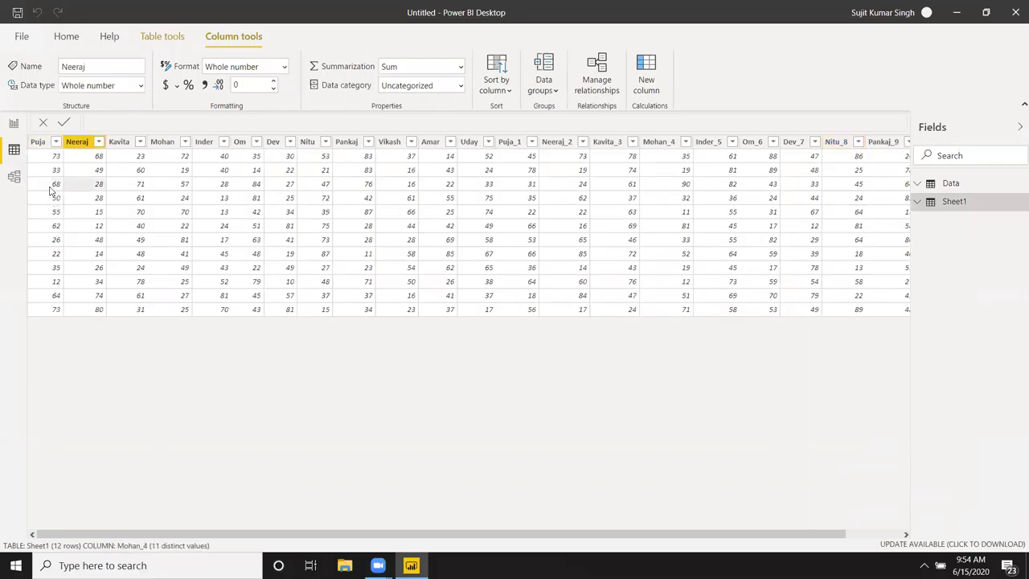
click(321, 197)
mouse_move(838, 535)
mouse_down()
mouse_move(913, 544)
mouse_move(659, 513)
mouse_up()
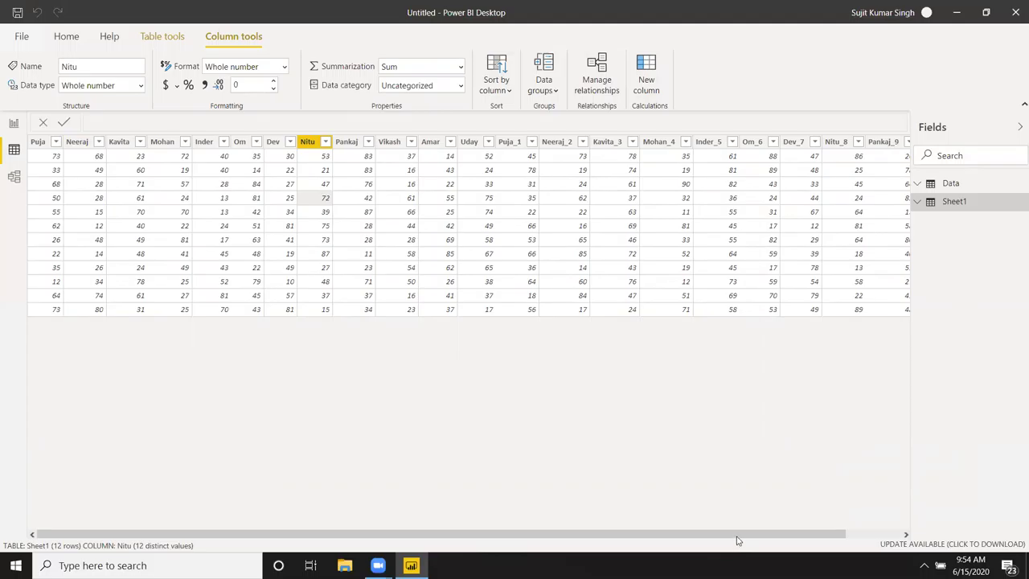
drag(738, 539, 854, 538)
scroll(635, 512, left, 2)
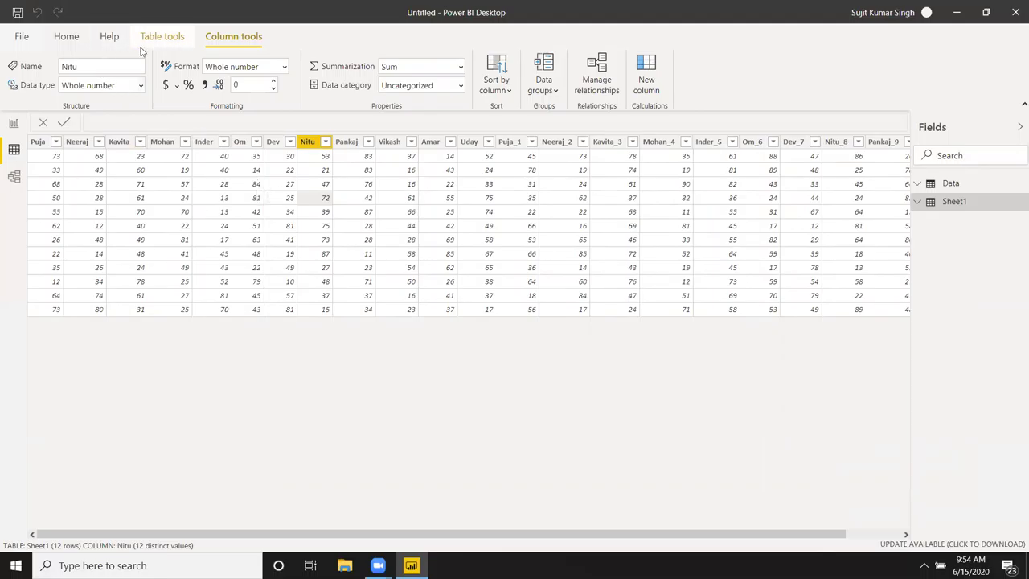
mouse_move(540, 534)
mouse_down()
mouse_move(691, 535)
mouse_move(490, 498)
mouse_up()
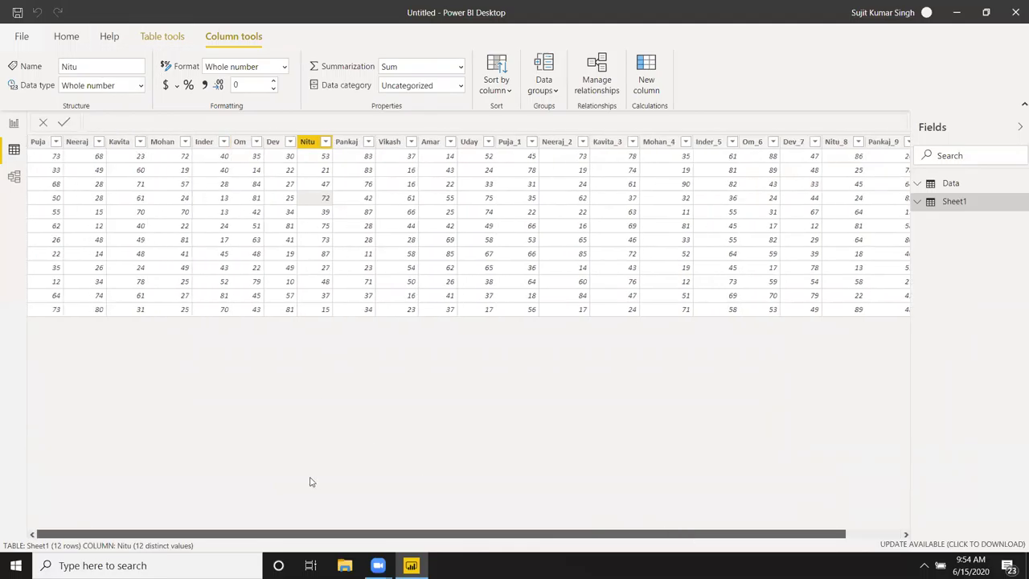
click(165, 40)
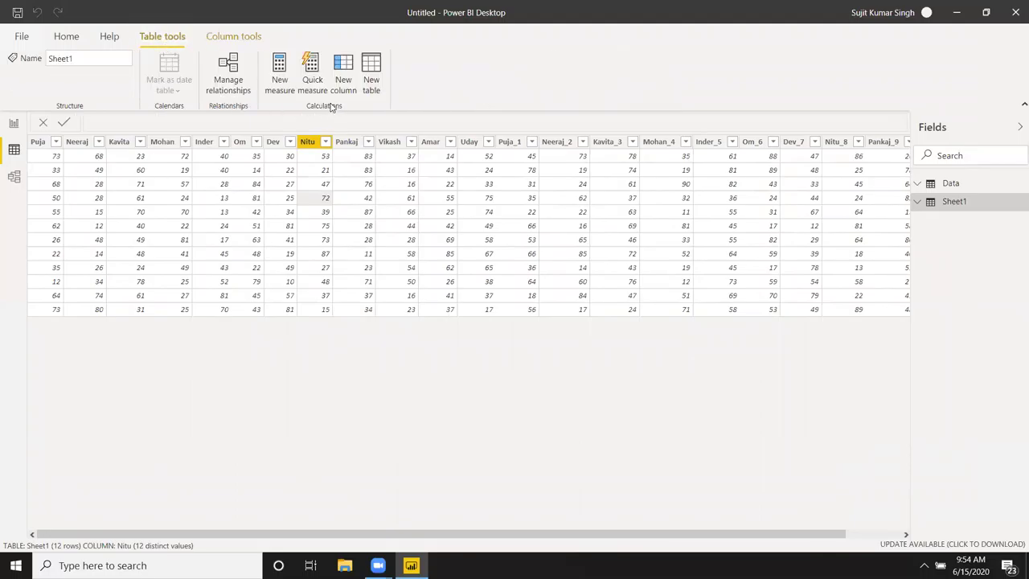
- Reopen the Power Query Editor from Transform data and select the Sheet1 query
click(66, 36)
click(289, 87)
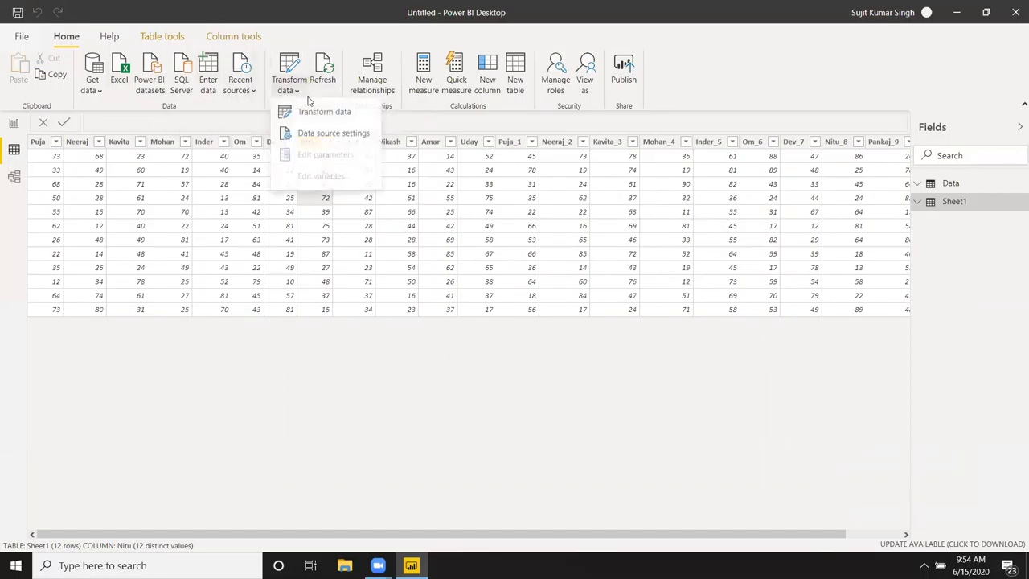
click(314, 113)
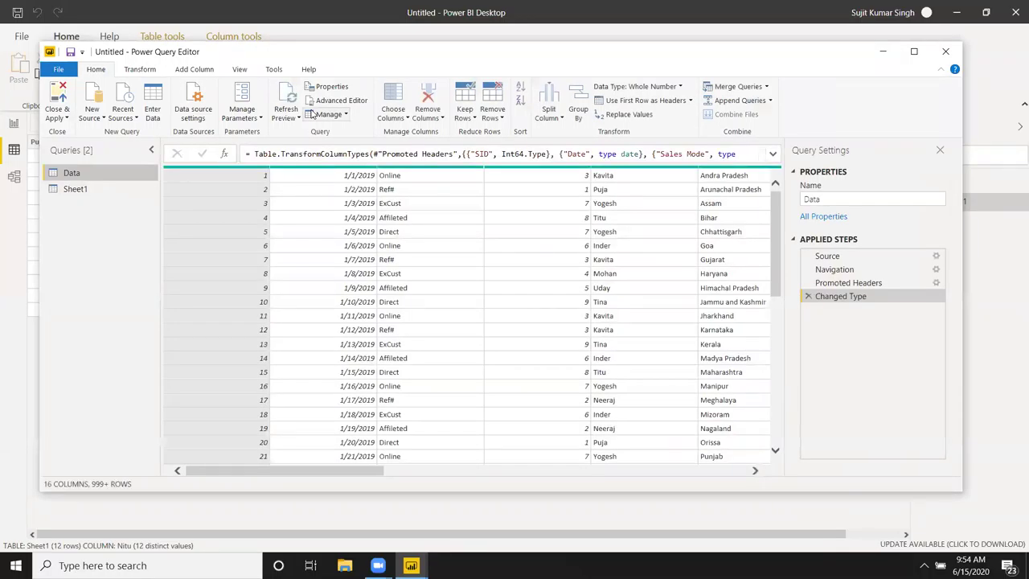
click(76, 189)
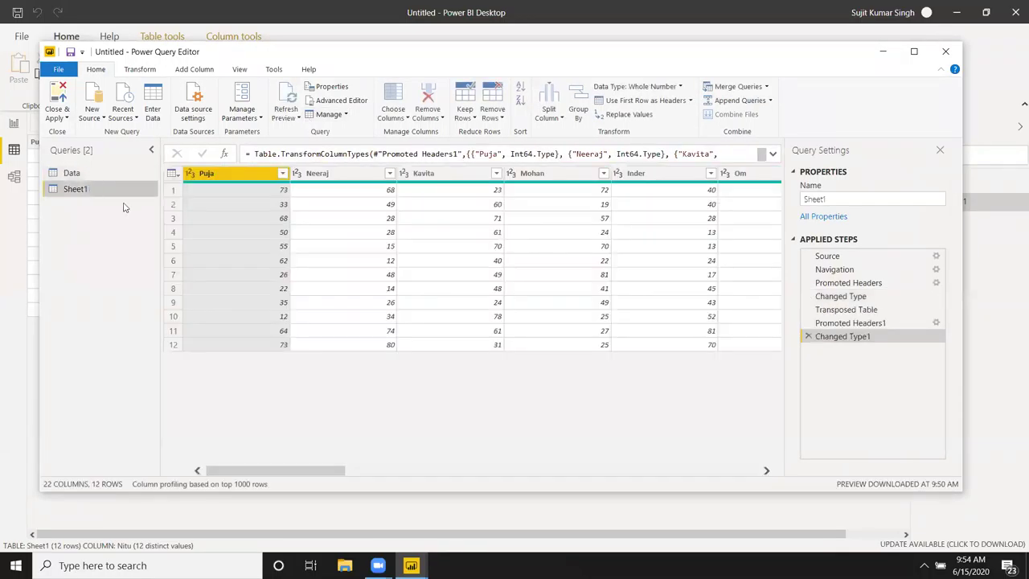
- Delete the Changed Type1, Promoted Headers1 and Transposed Table steps, restoring Name plus Jan–Dec columns
click(808, 336)
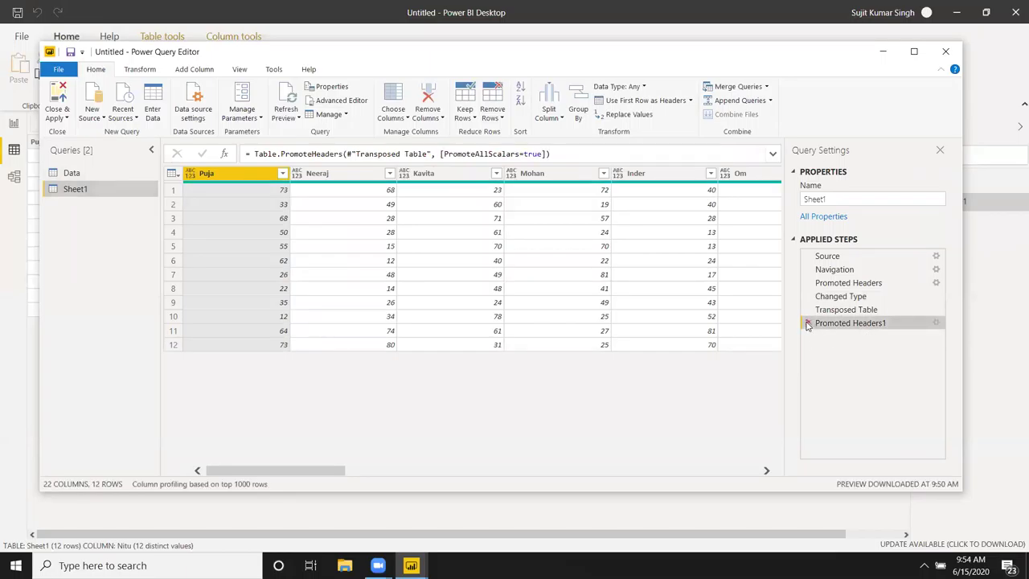
click(808, 323)
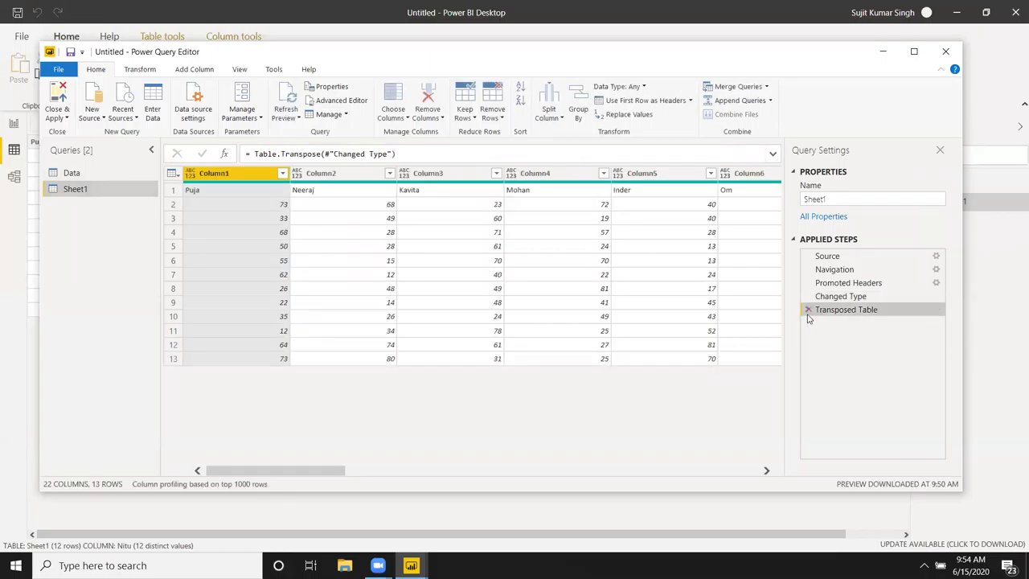
click(807, 313)
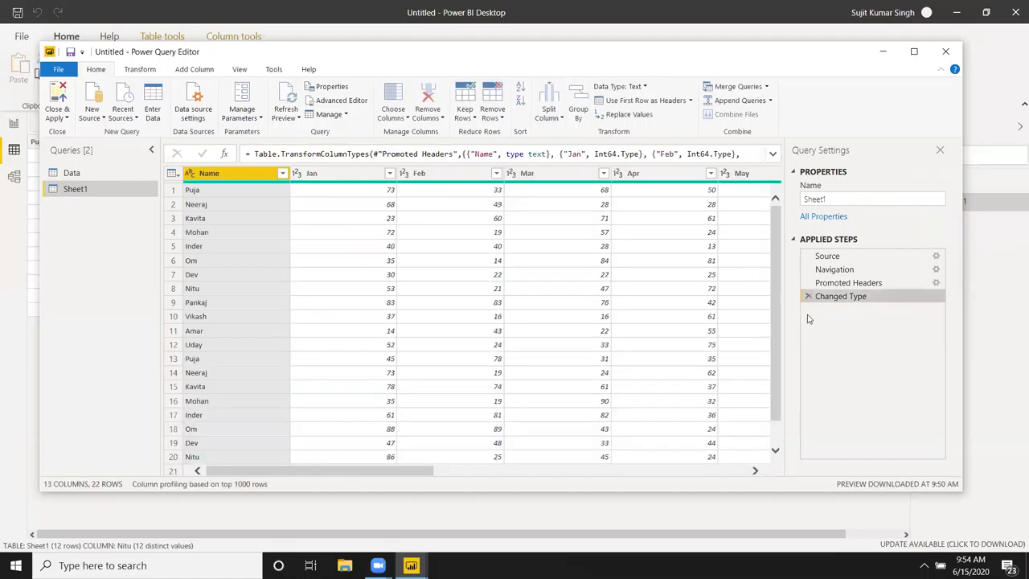
click(330, 227)
scroll(316, 241, down, 3)
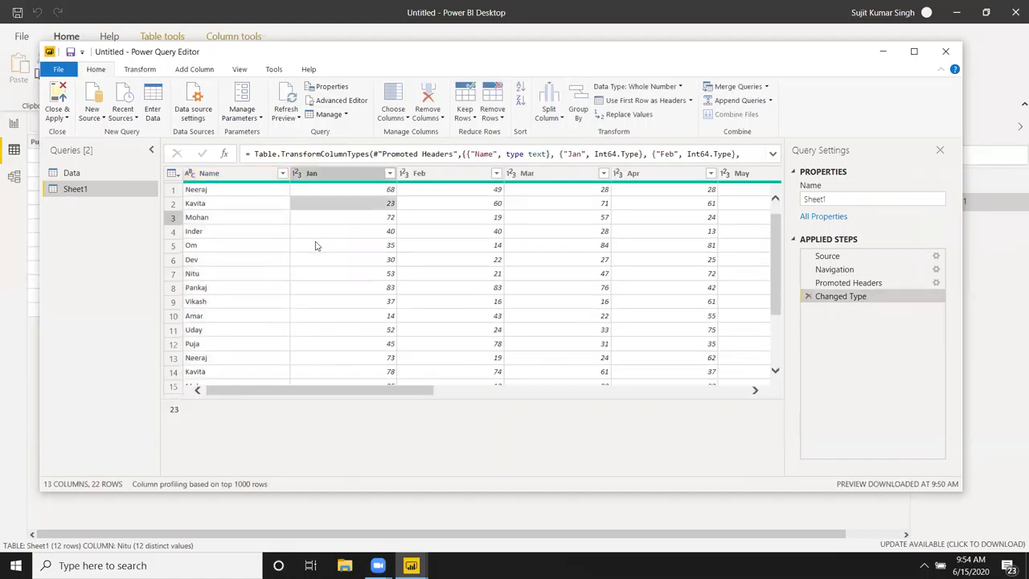
scroll(313, 245, up, 2)
scroll(312, 243, up, 1)
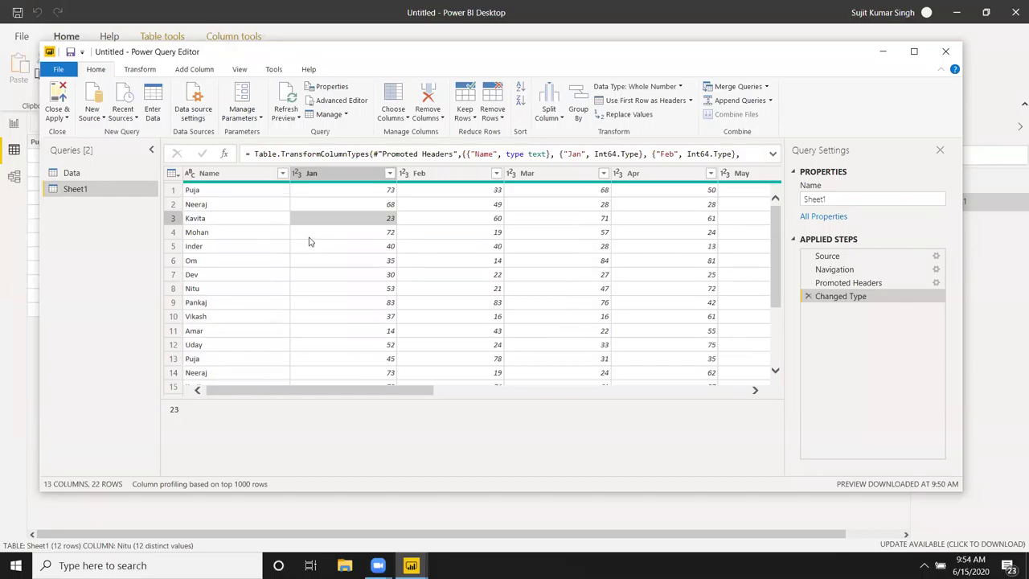
click(214, 191)
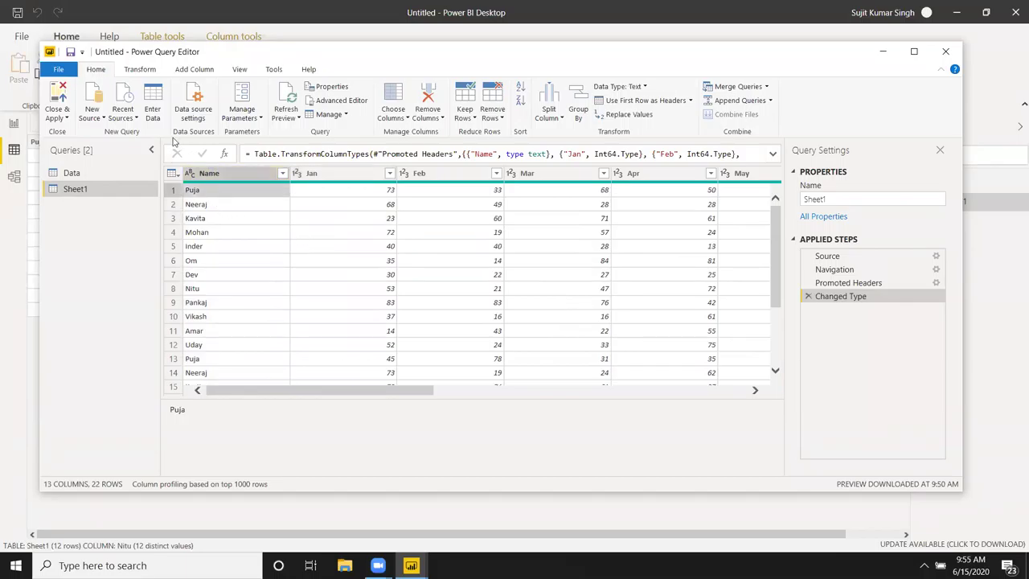
- Demote Sheet1's headers into the first row, giving Column1–Column13 across 23 rows
click(140, 69)
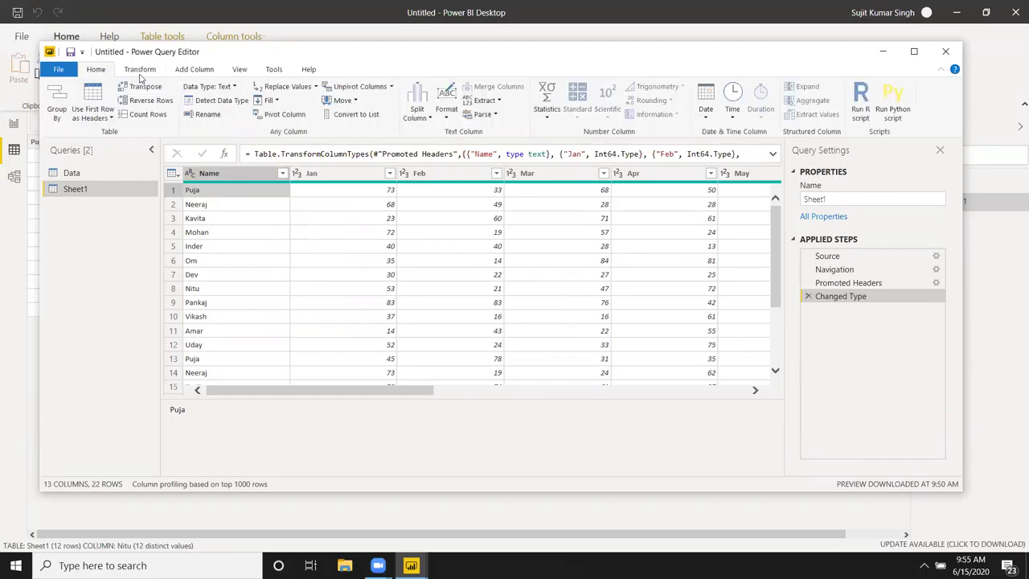
click(98, 118)
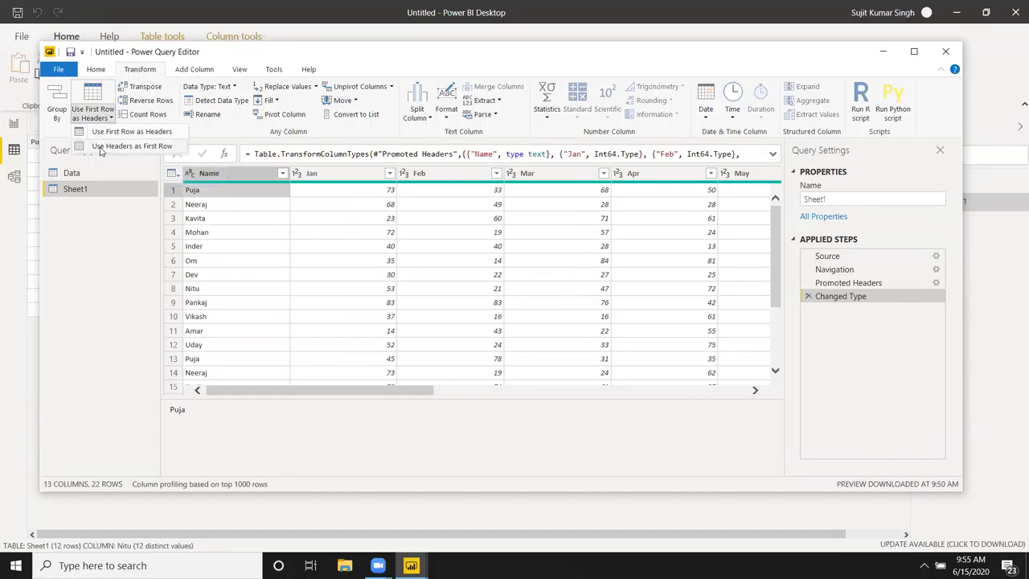
click(100, 148)
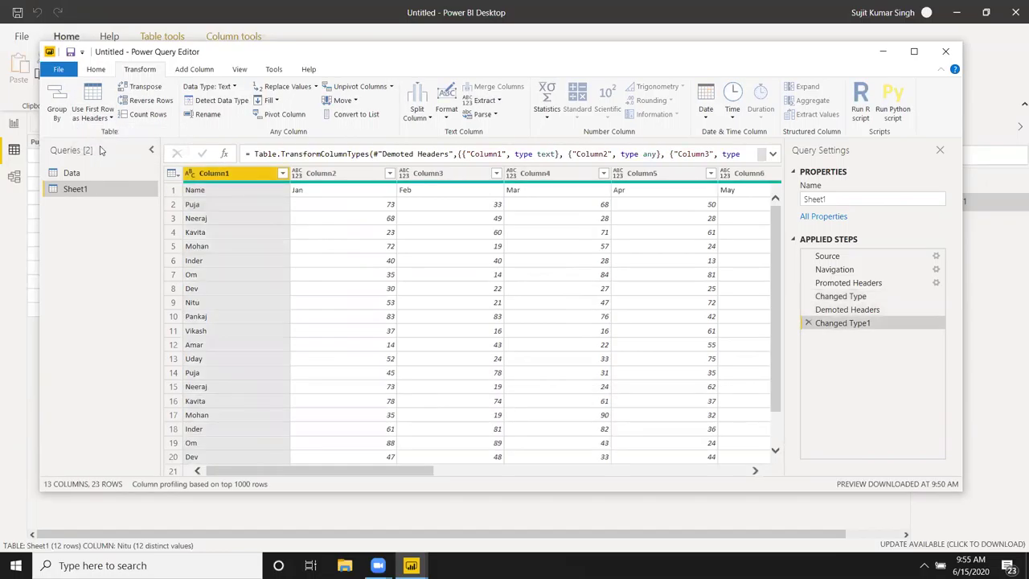
click(243, 190)
click(310, 194)
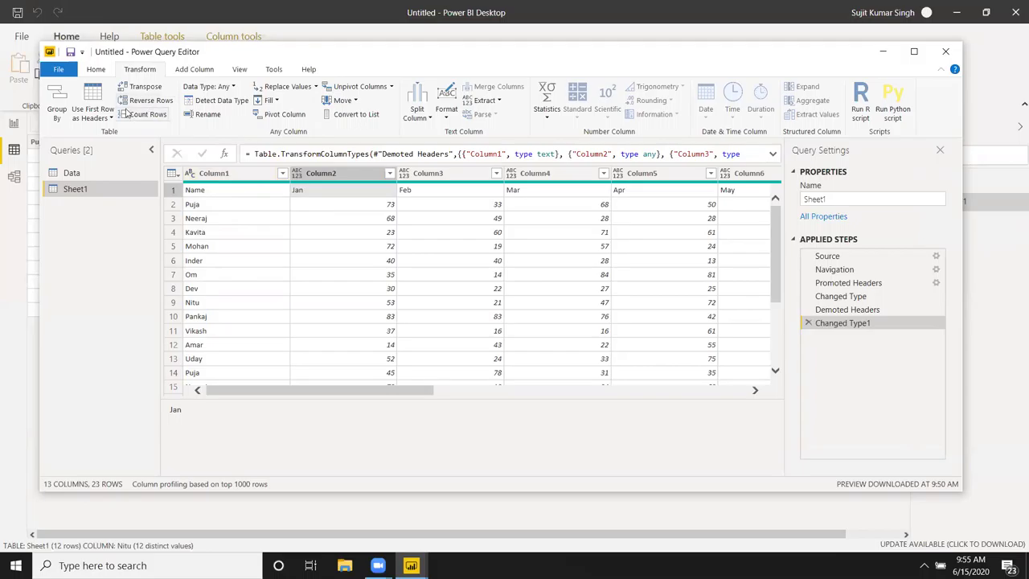
- Transpose the Sheet1 table so months become rows and people's names run across
click(144, 87)
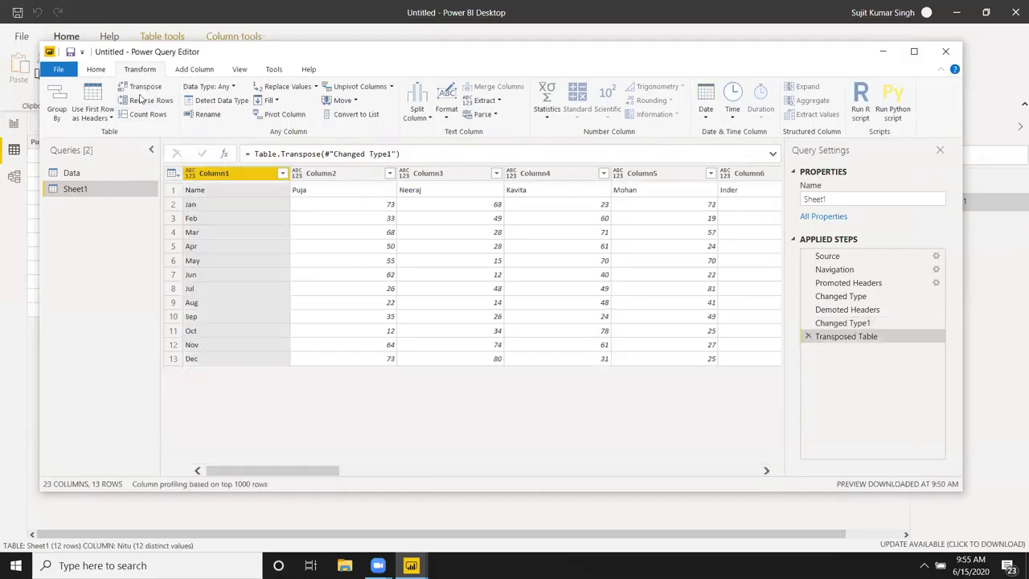
click(237, 232)
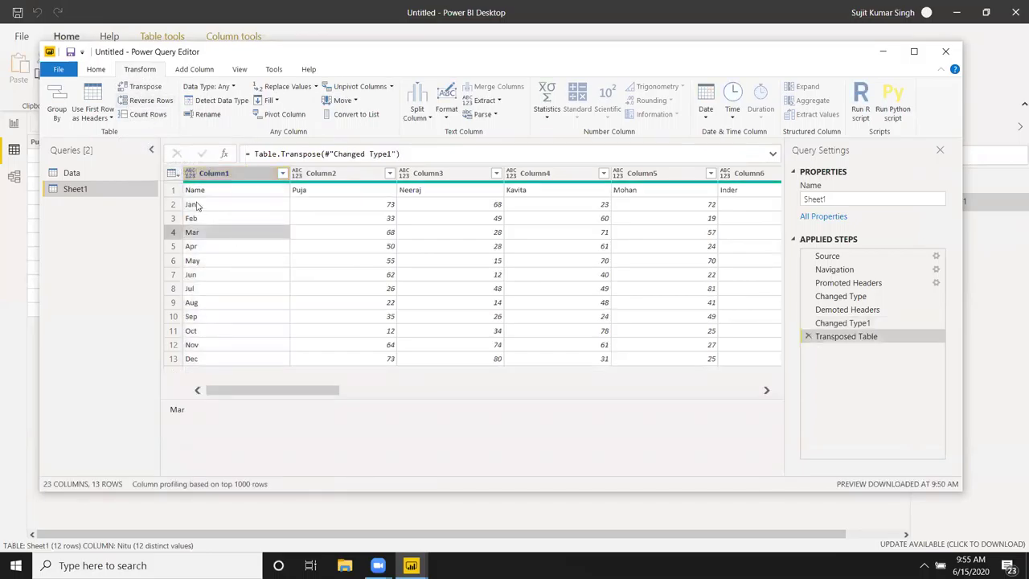
drag(256, 390, 716, 448)
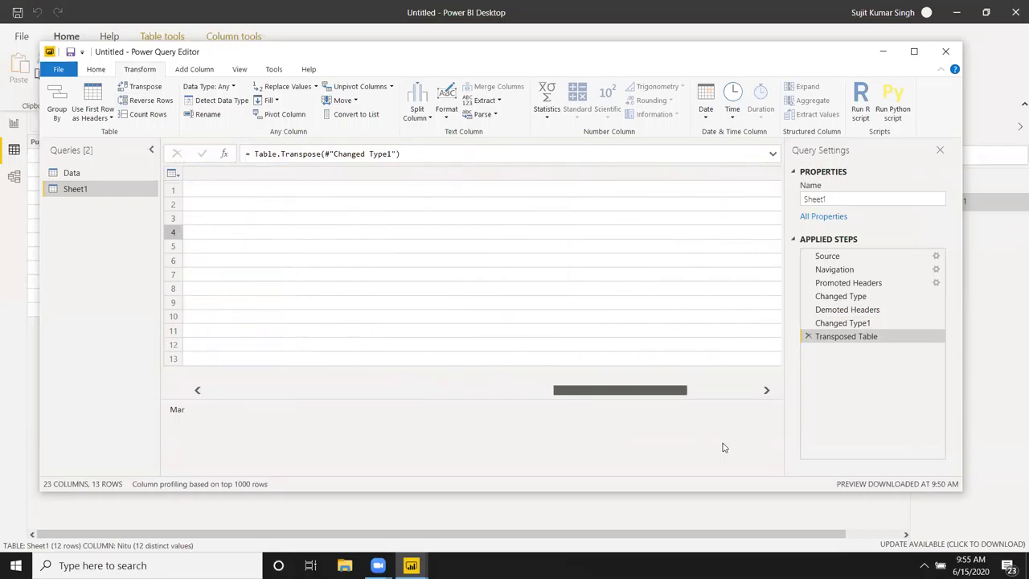
drag(691, 390, 117, 224)
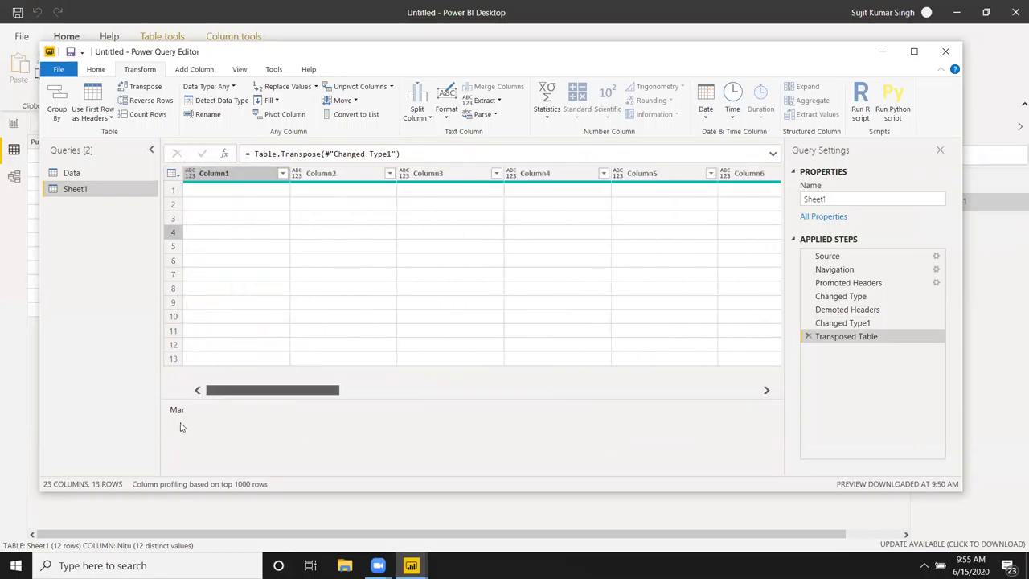
- Promote the first row to headers, giving Name plus one column per person
click(93, 119)
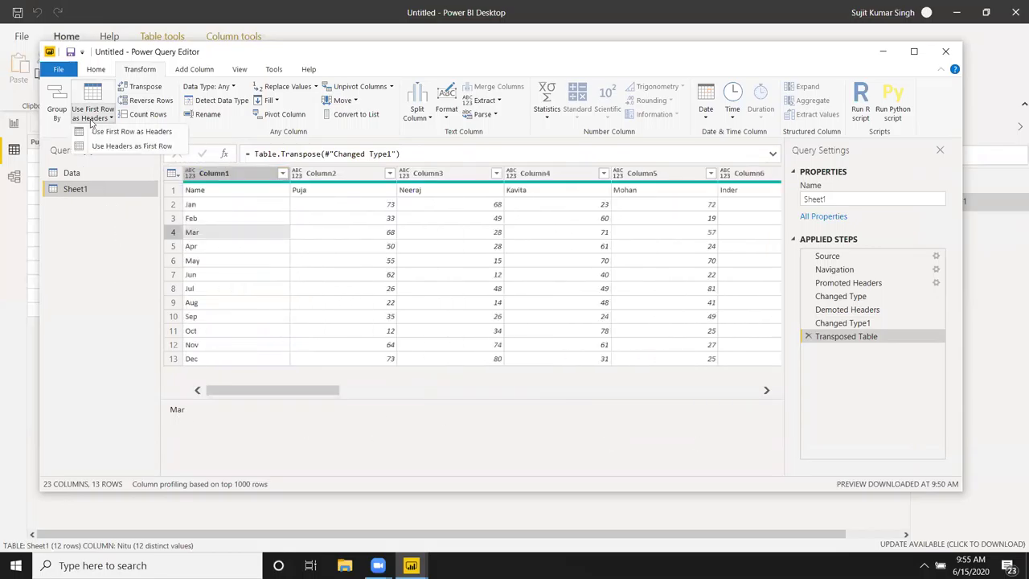
click(97, 133)
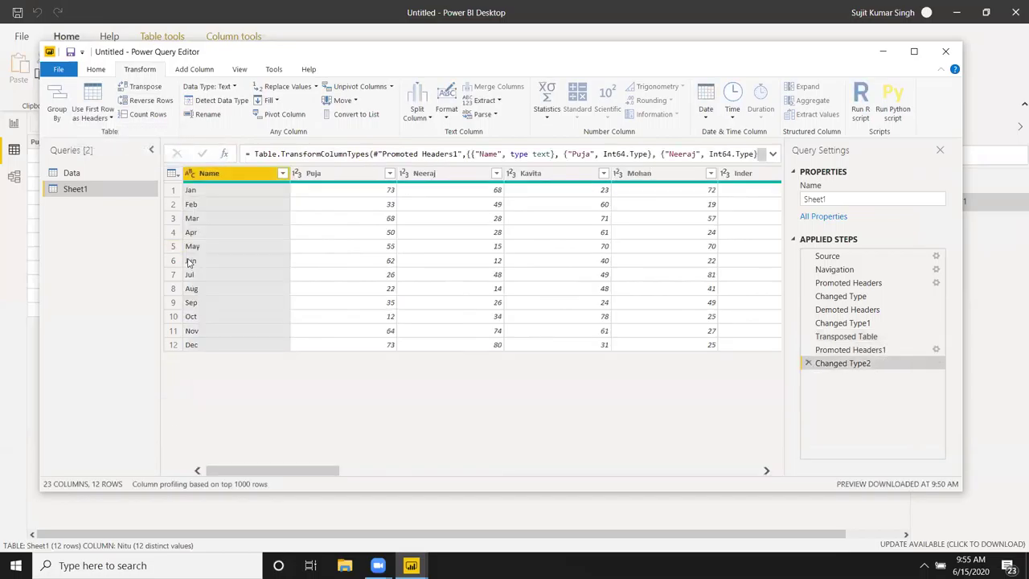
drag(258, 471, 699, 476)
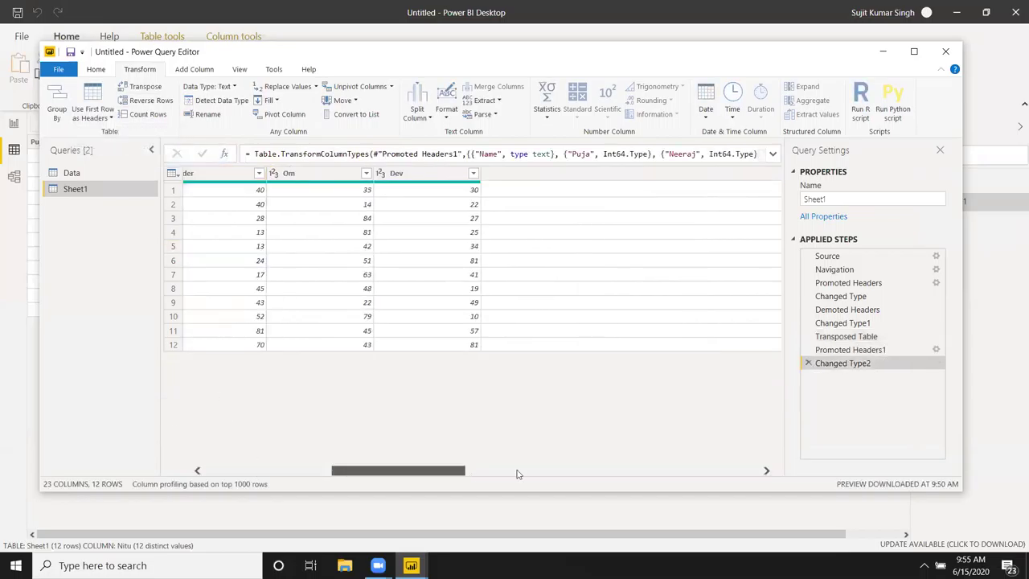
drag(543, 473, 113, 393)
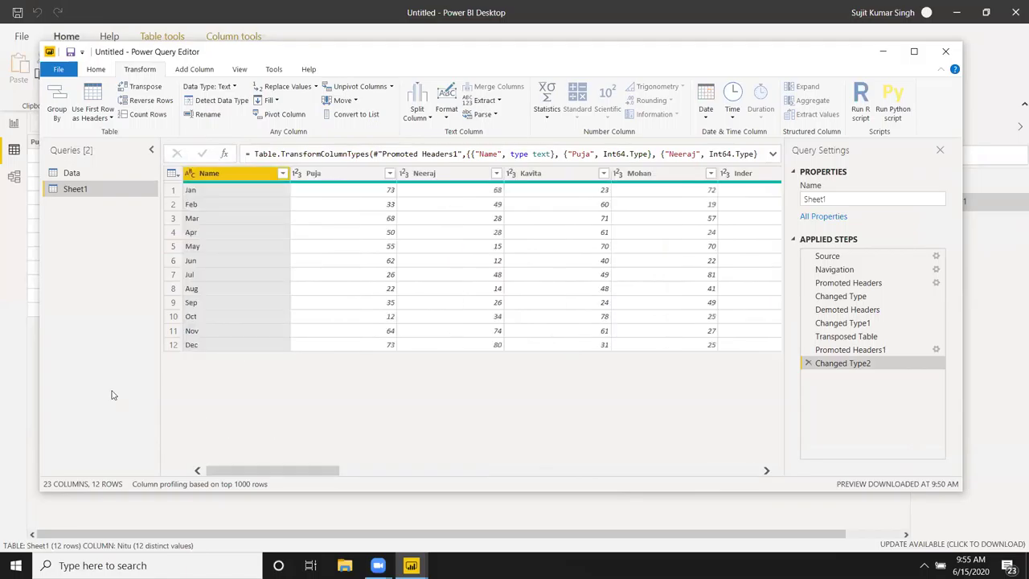
click(59, 71)
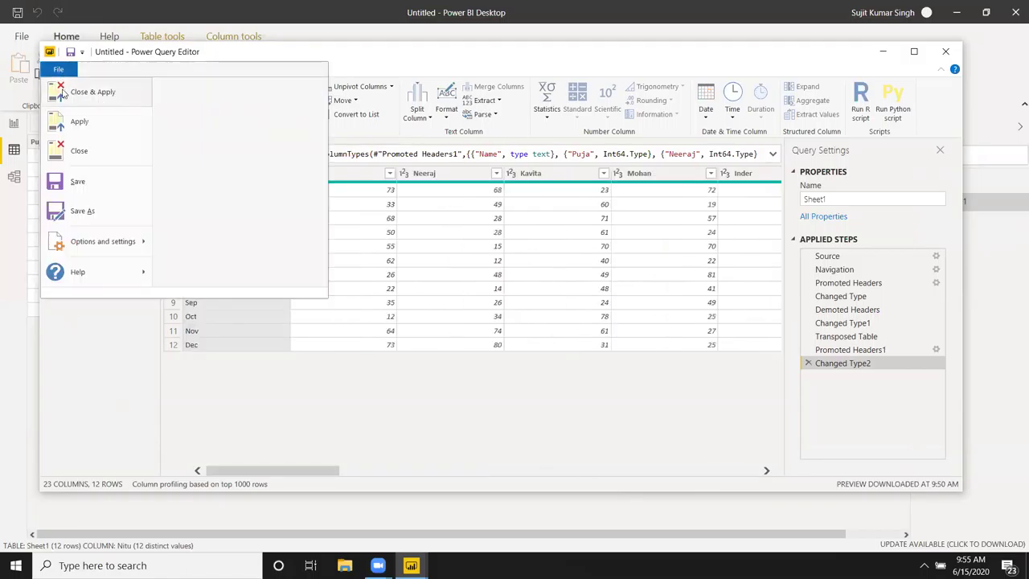
- Close & Apply the pending changes and check the Name column listing Jan–Dec in Data view
click(62, 94)
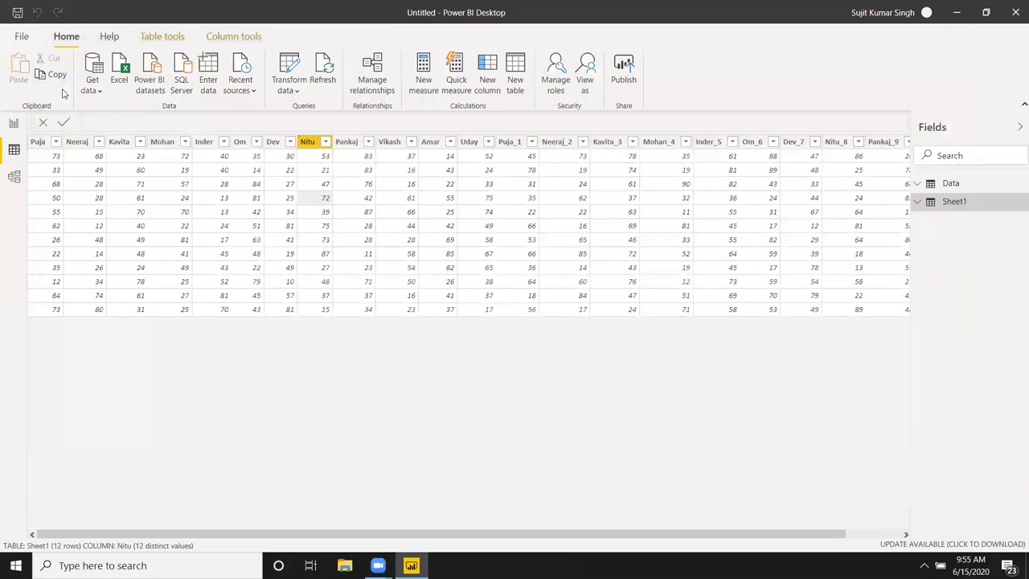
click(830, 123)
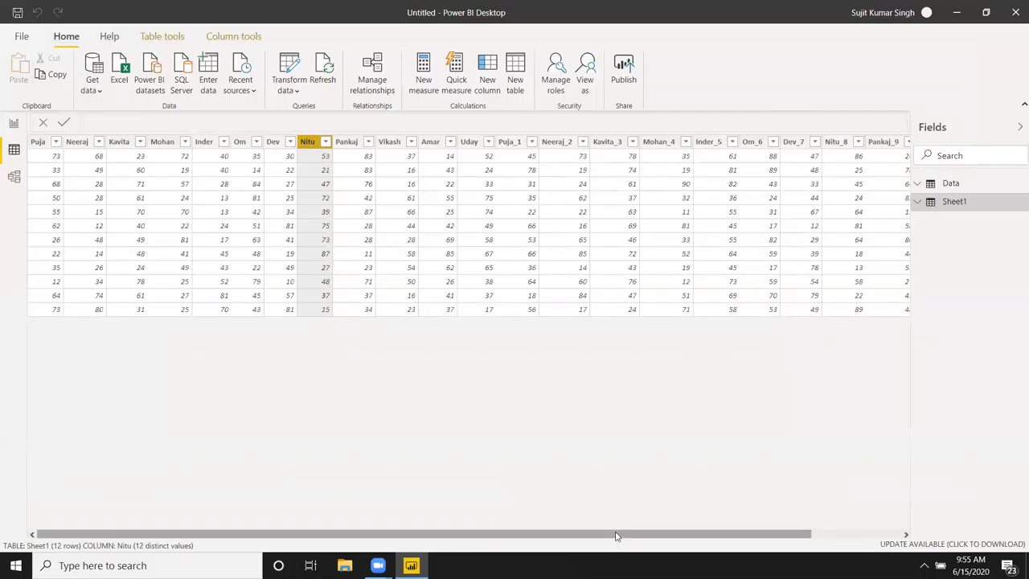
drag(615, 534, 873, 534)
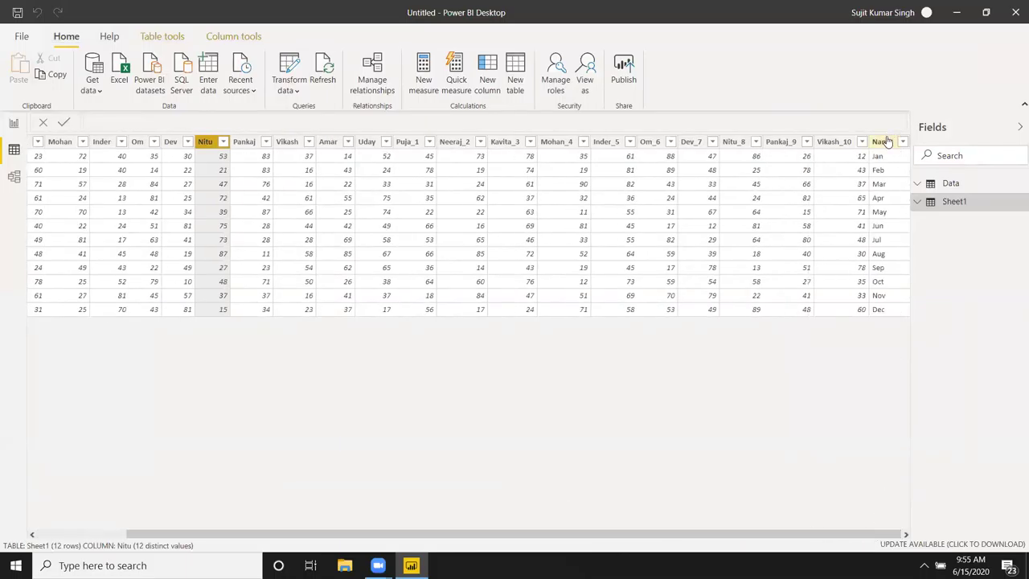
click(884, 141)
right_click(886, 142)
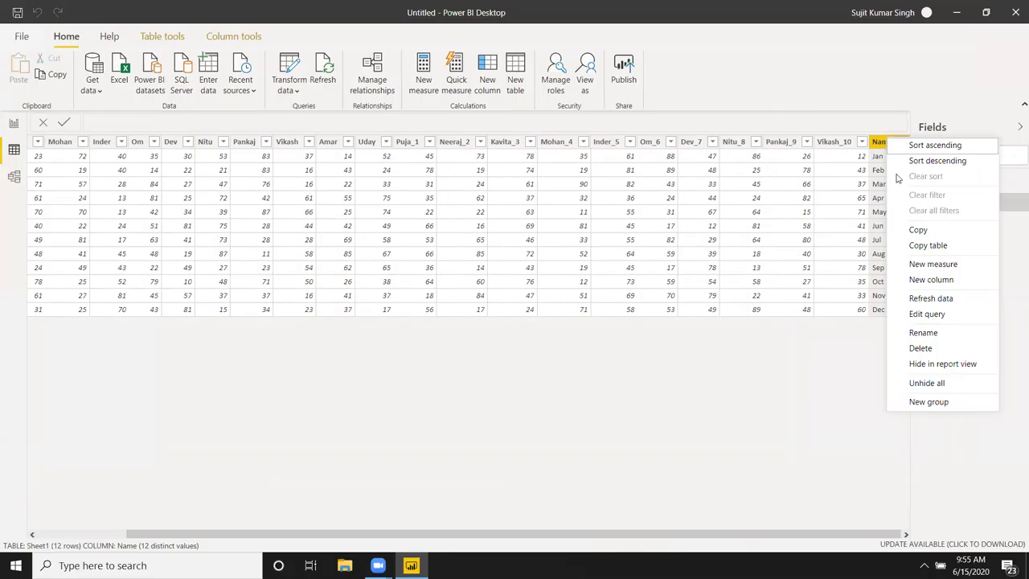
key(Escape)
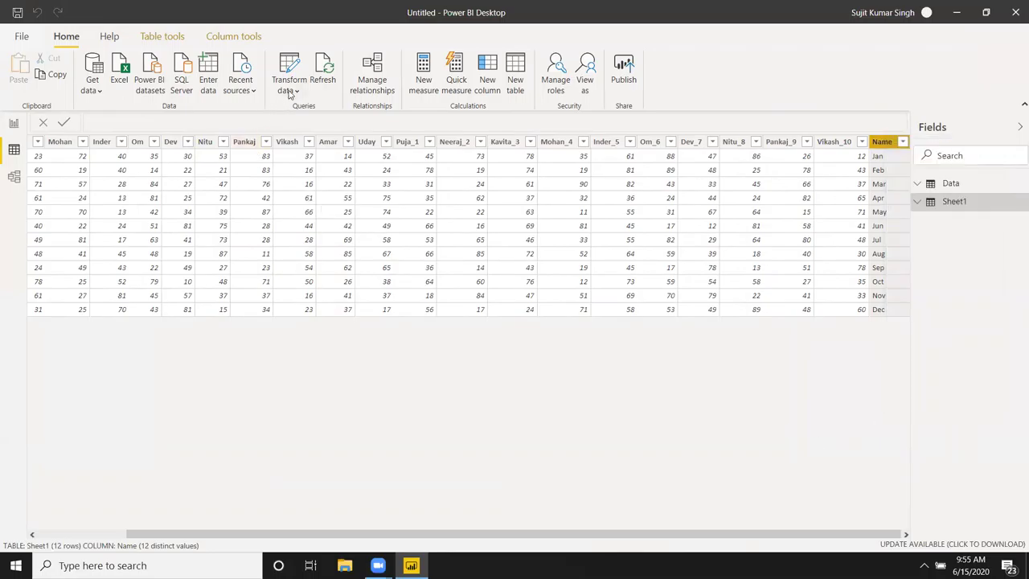
- Reopen the Sheet1 query in the Power Query Editor, then close it again
click(289, 90)
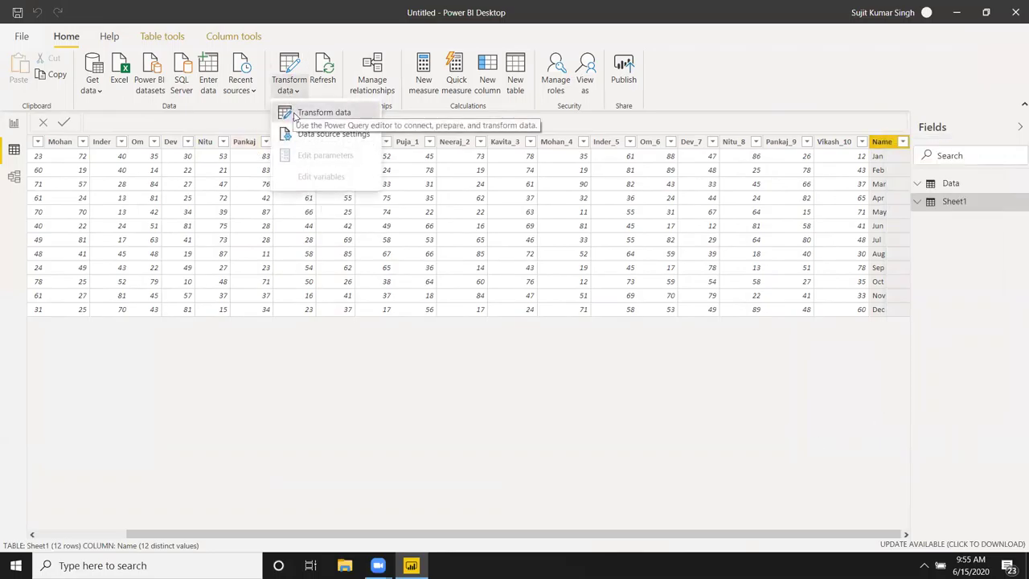
click(294, 114)
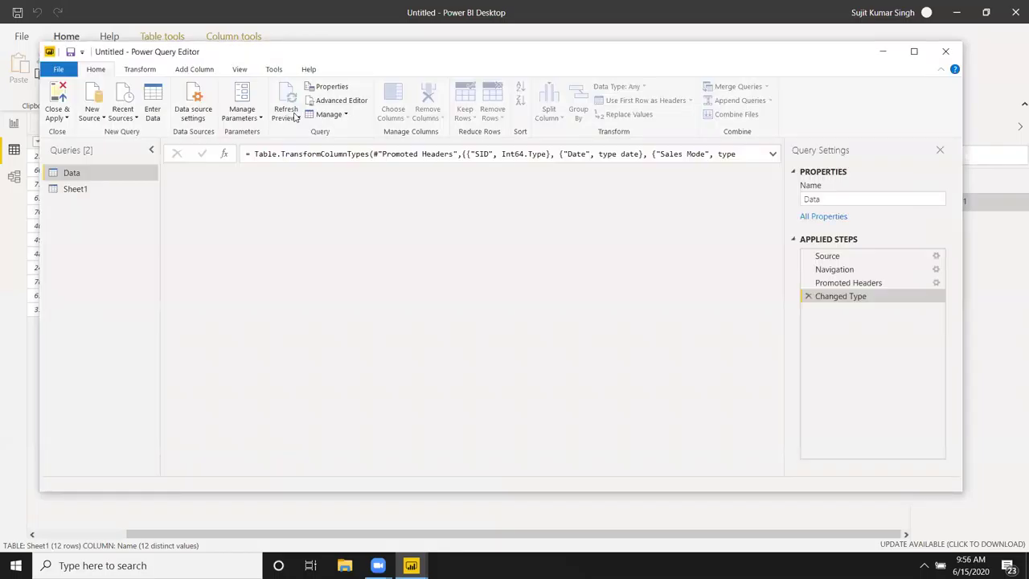
click(70, 189)
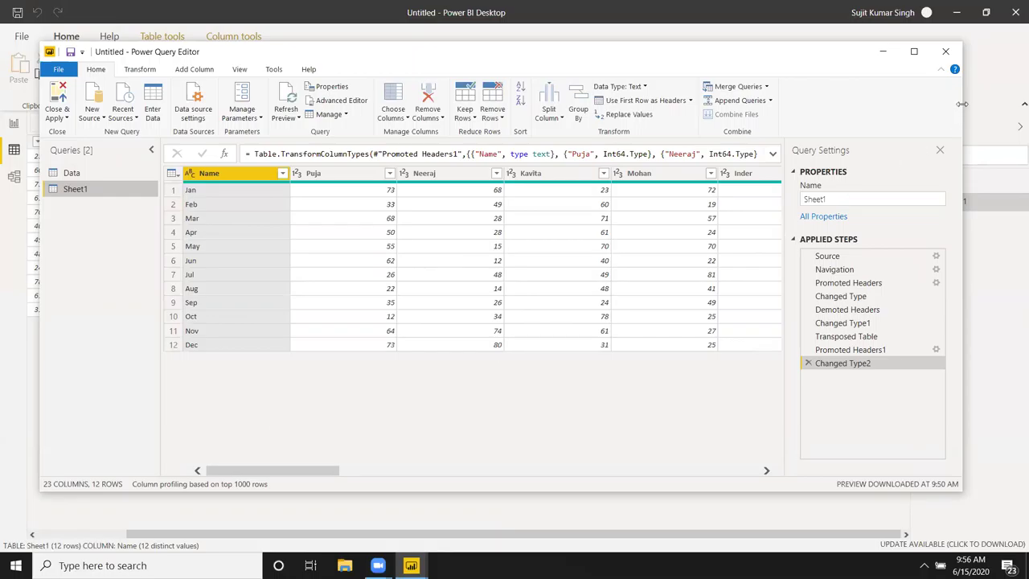
click(953, 58)
click(717, 267)
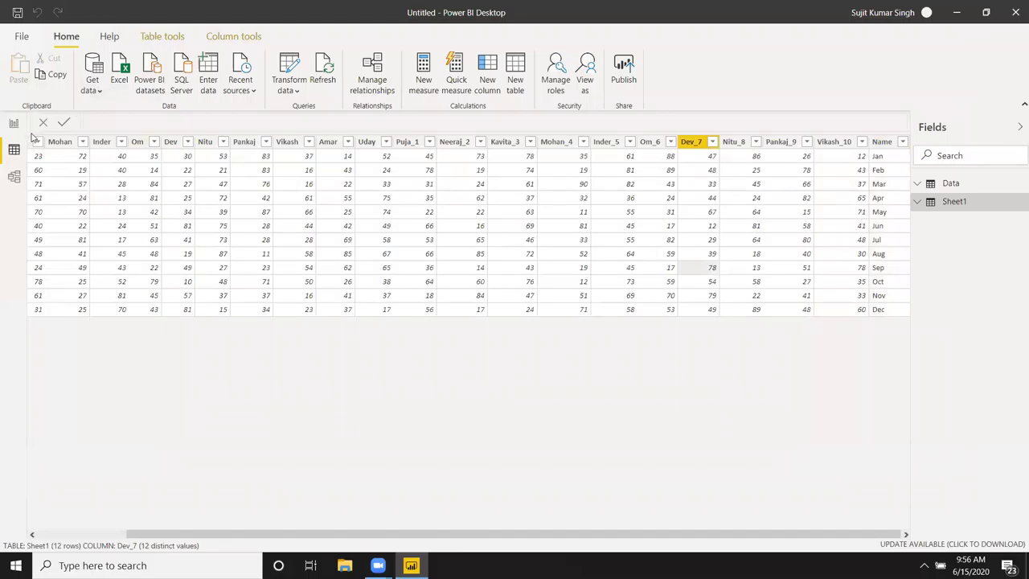
- Add an empty clustered column chart to the report page
click(14, 122)
click(858, 153)
scroll(993, 345, down, 1)
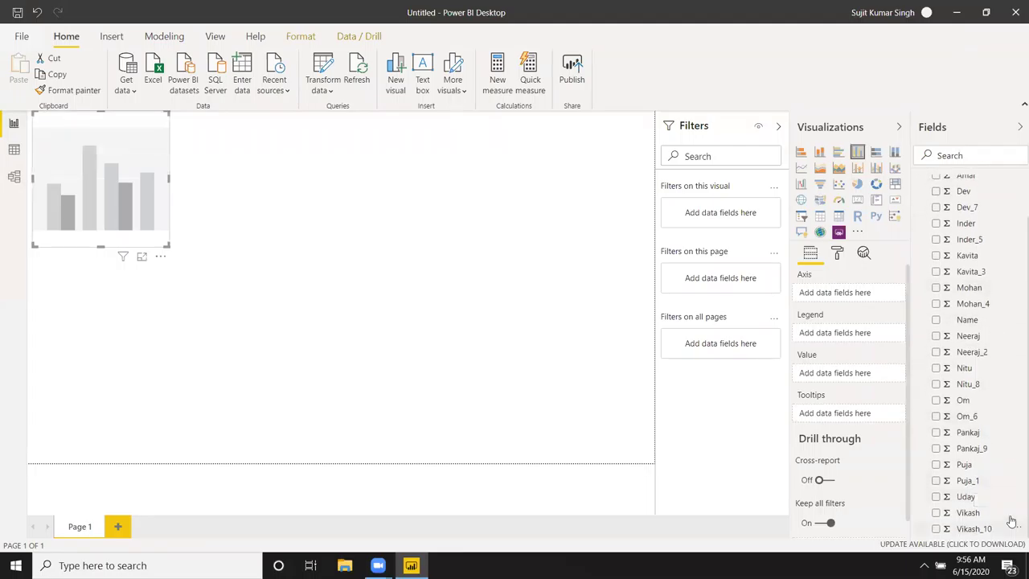
- Chart Amar's values by Name (months) in the column chart and enlarge it
scroll(1011, 521, up, 1)
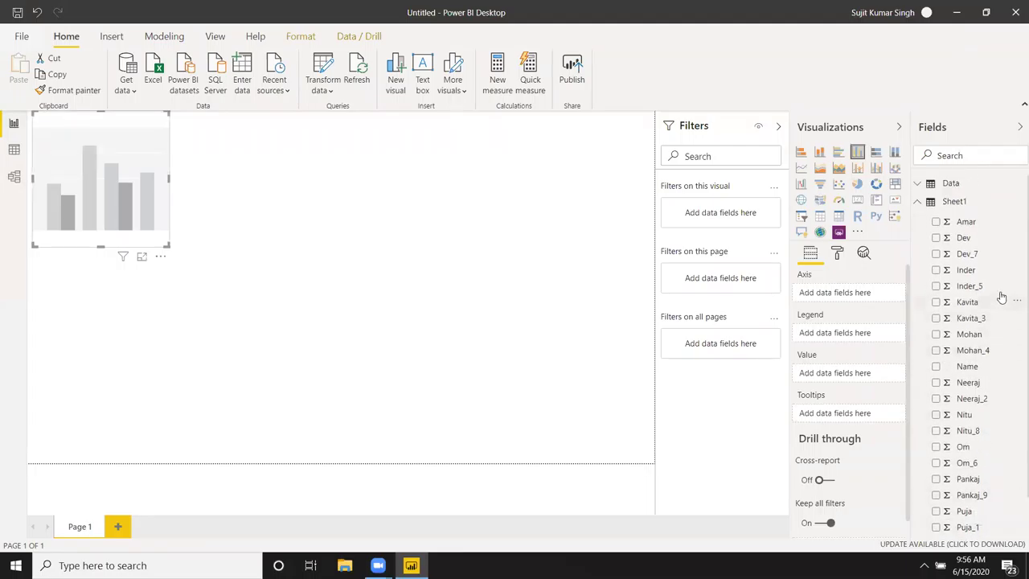
drag(984, 369, 143, 195)
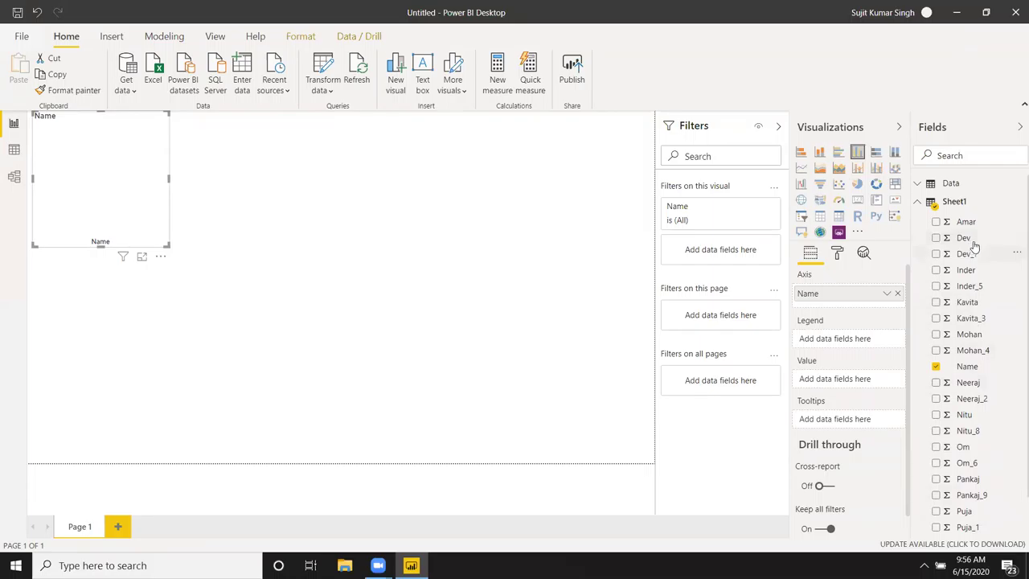
drag(976, 225, 109, 209)
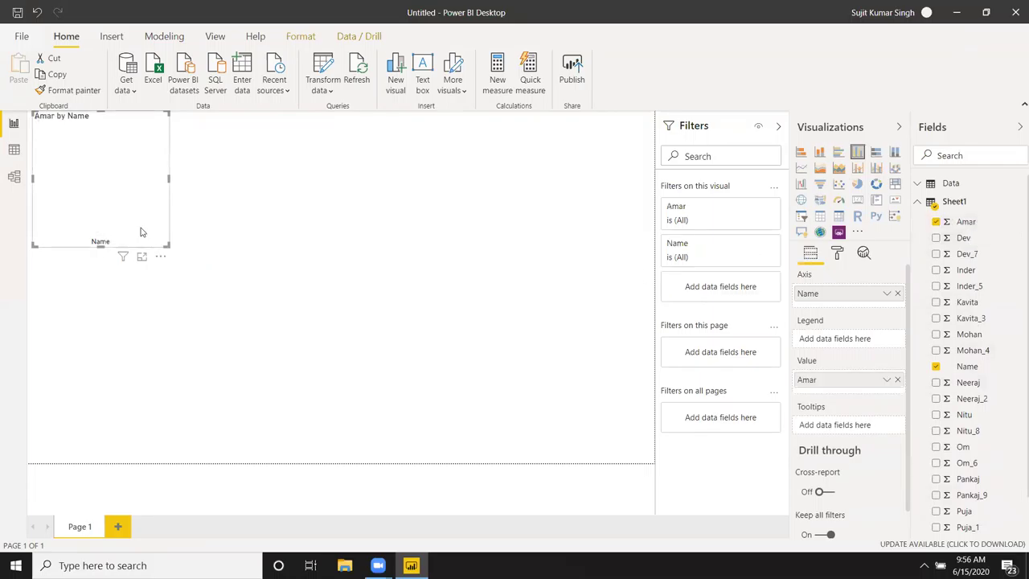
drag(169, 245, 362, 315)
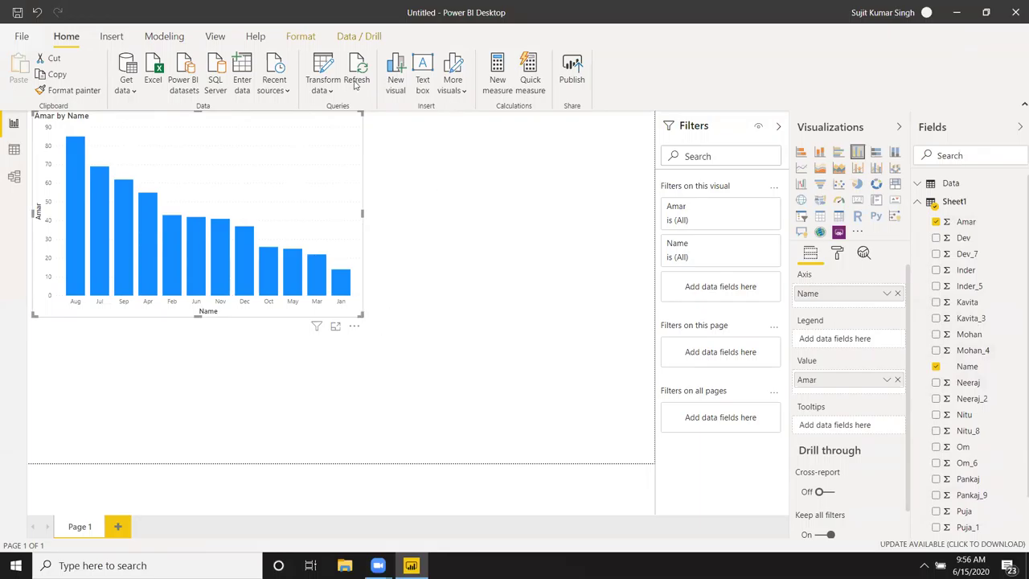
click(328, 90)
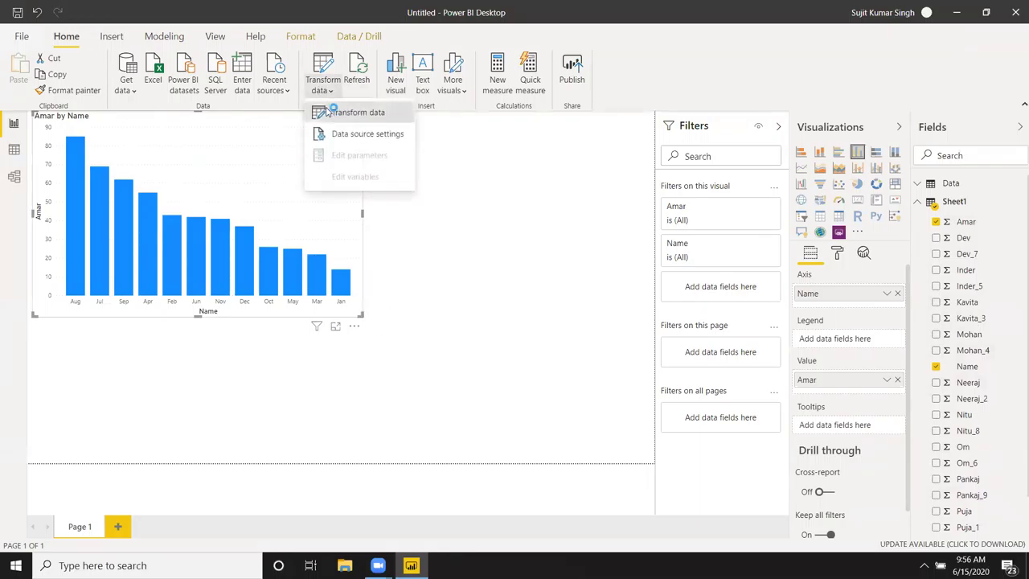
- Reverse the Sheet1 query's rows so the months run from Dec down to Jan
click(320, 108)
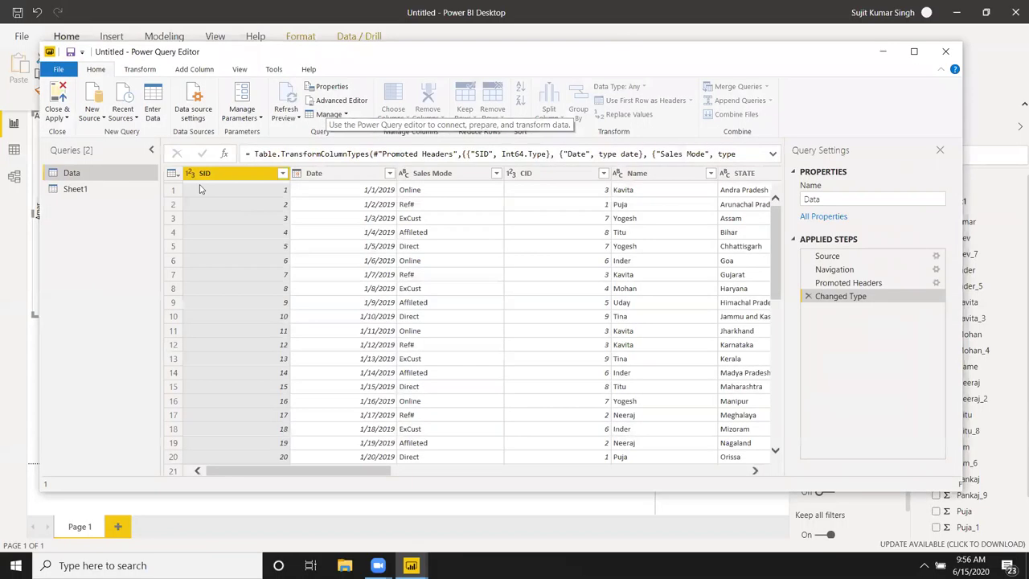
click(141, 70)
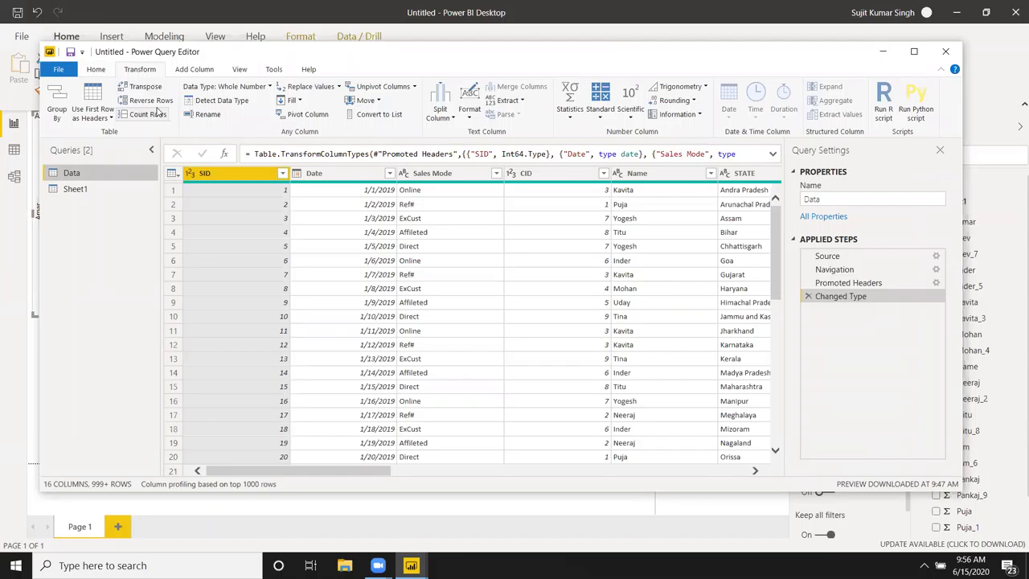
click(99, 186)
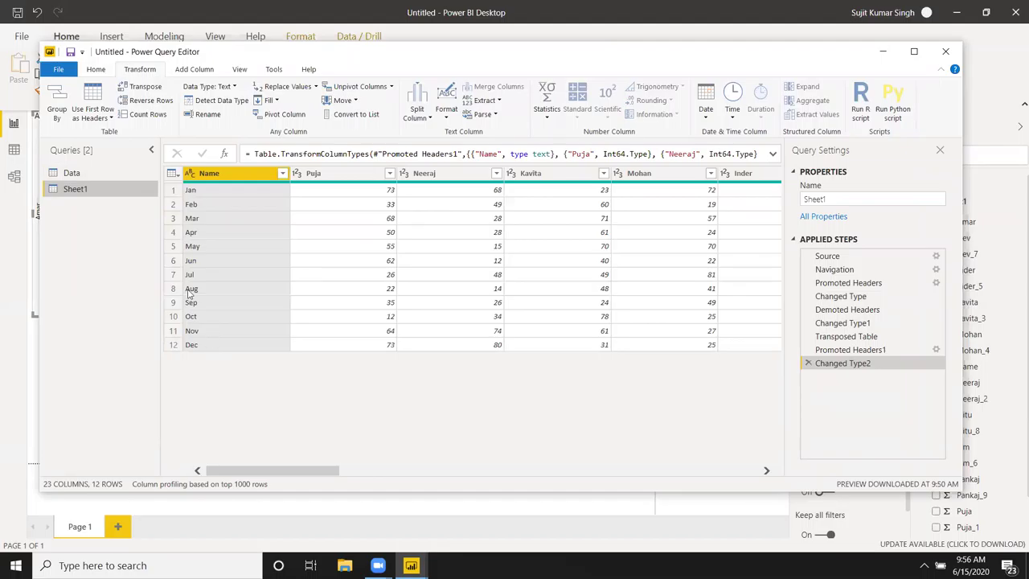
click(149, 101)
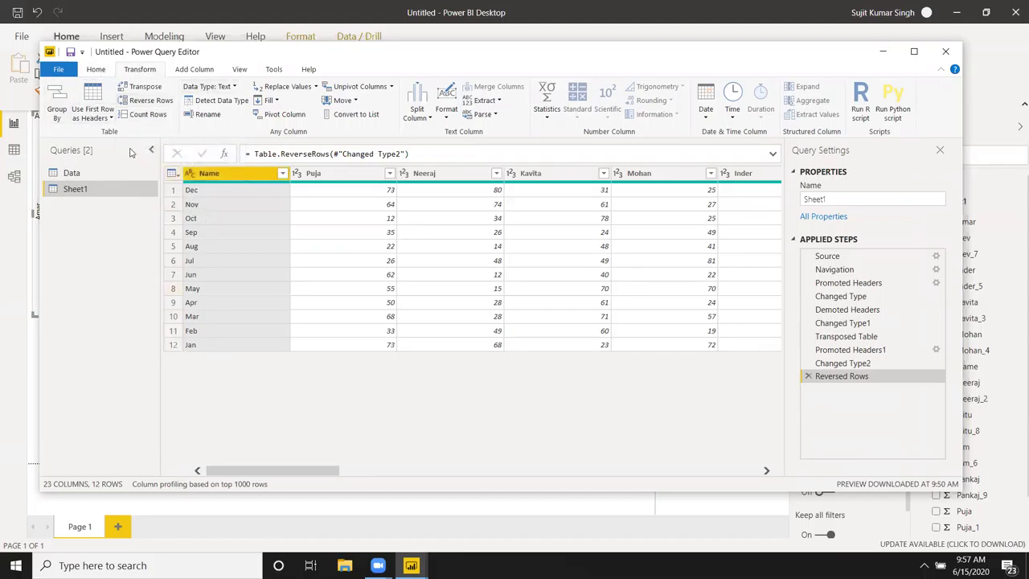
- Count the Sheet1 table's rows, then remove that row-count step
click(140, 114)
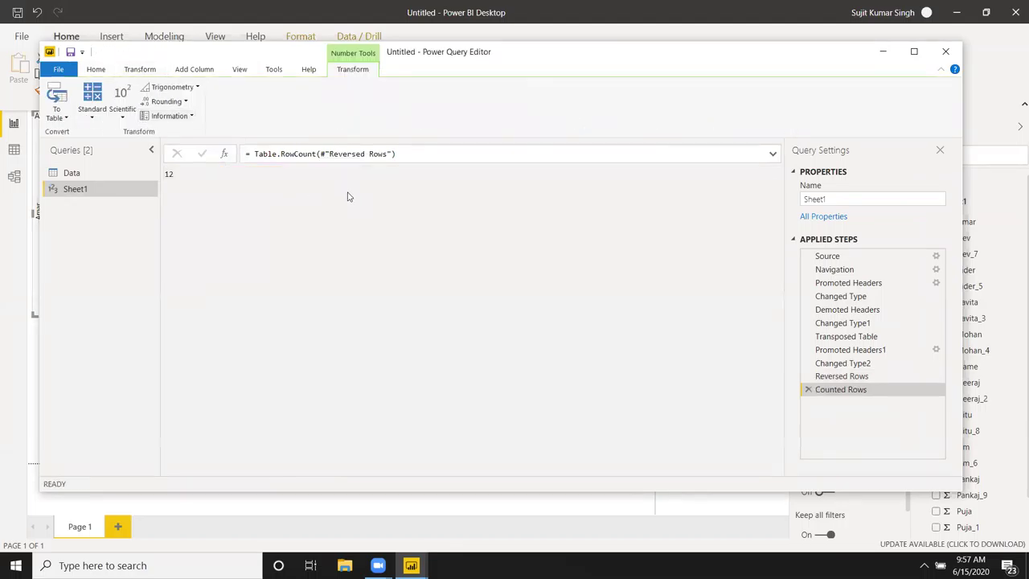
click(808, 389)
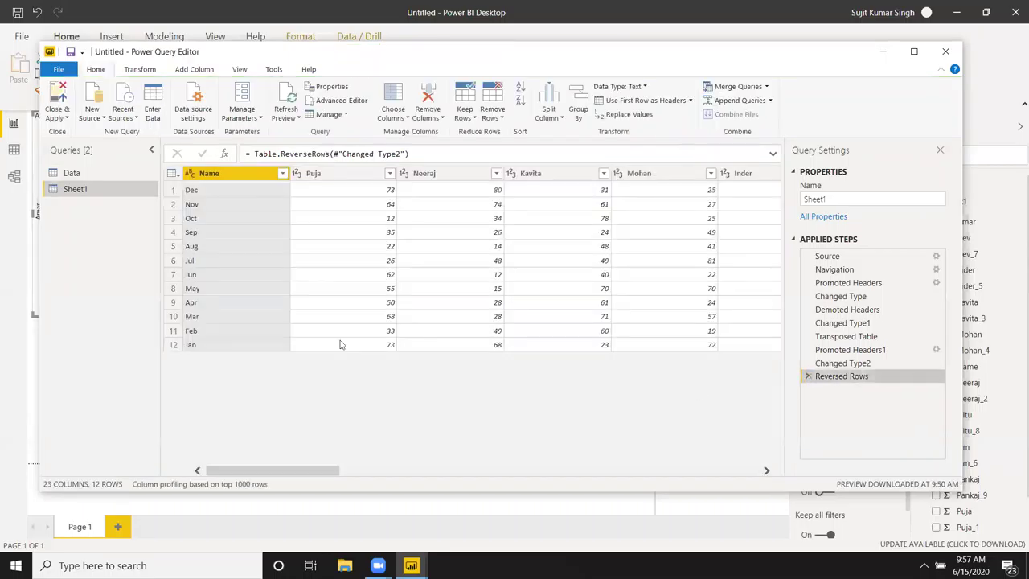
click(131, 71)
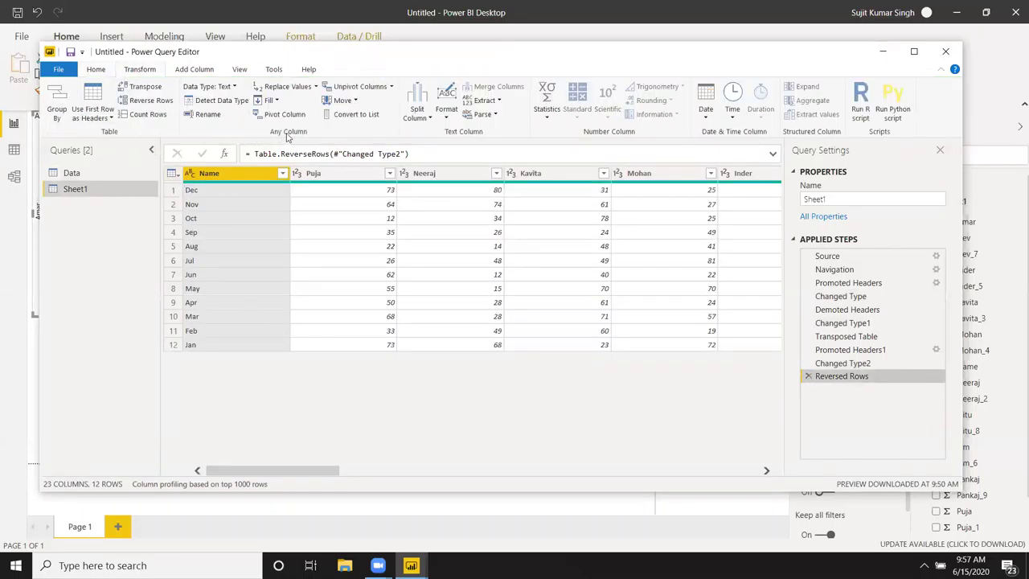
- Auto-detect the Puja column's data type, adding a Changed Type3 whole-number step
click(353, 266)
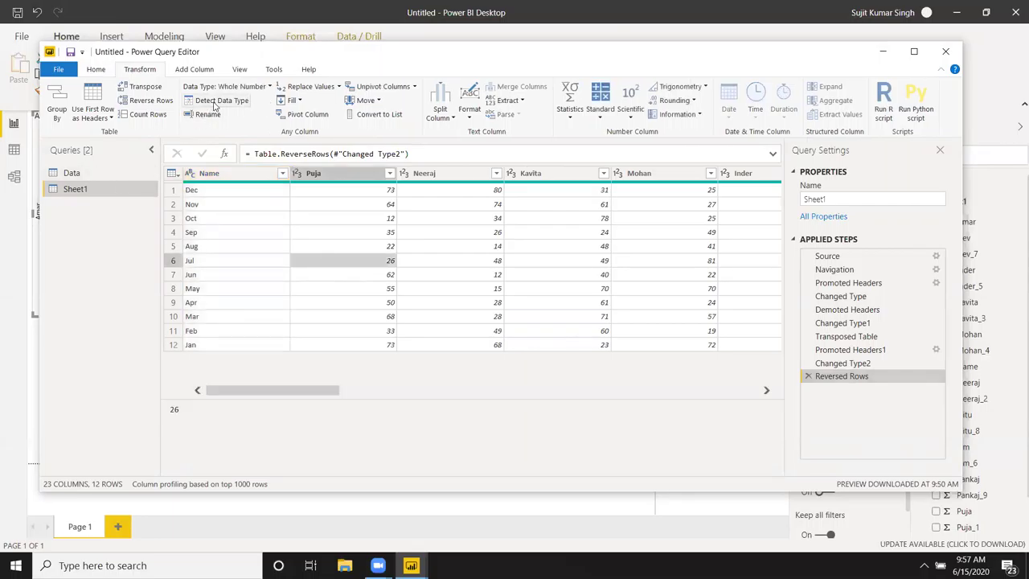
click(258, 218)
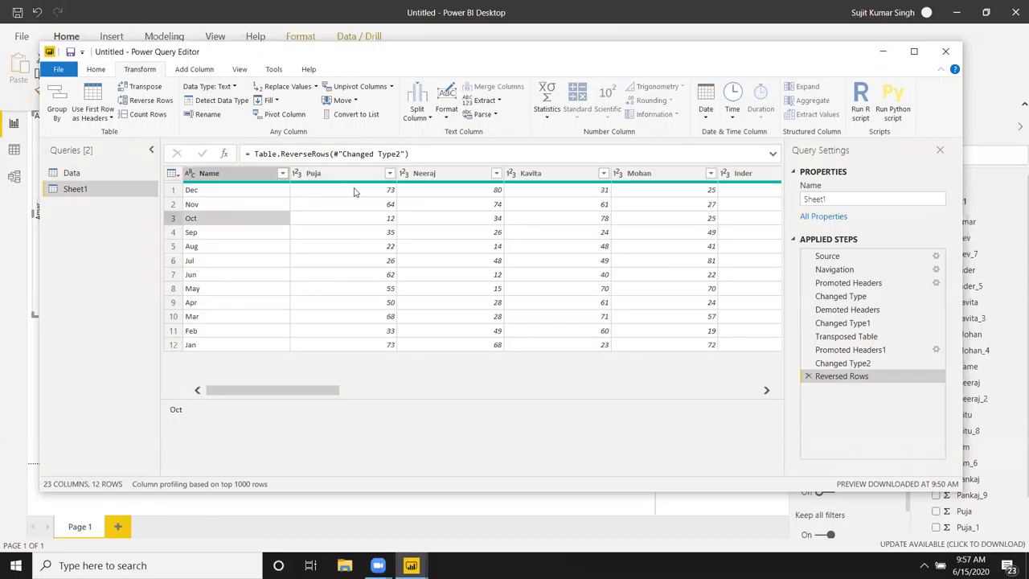
click(327, 195)
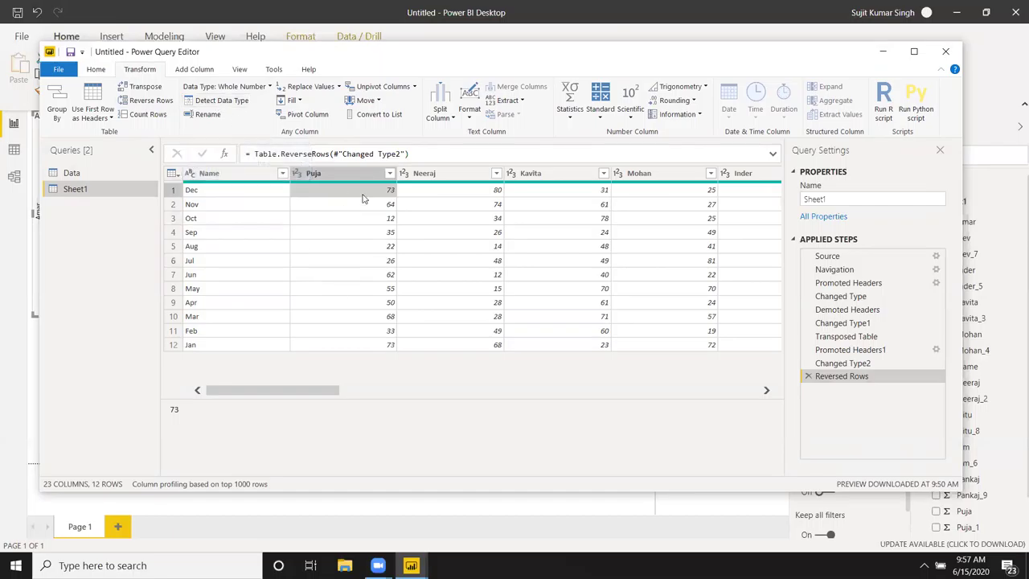
click(215, 101)
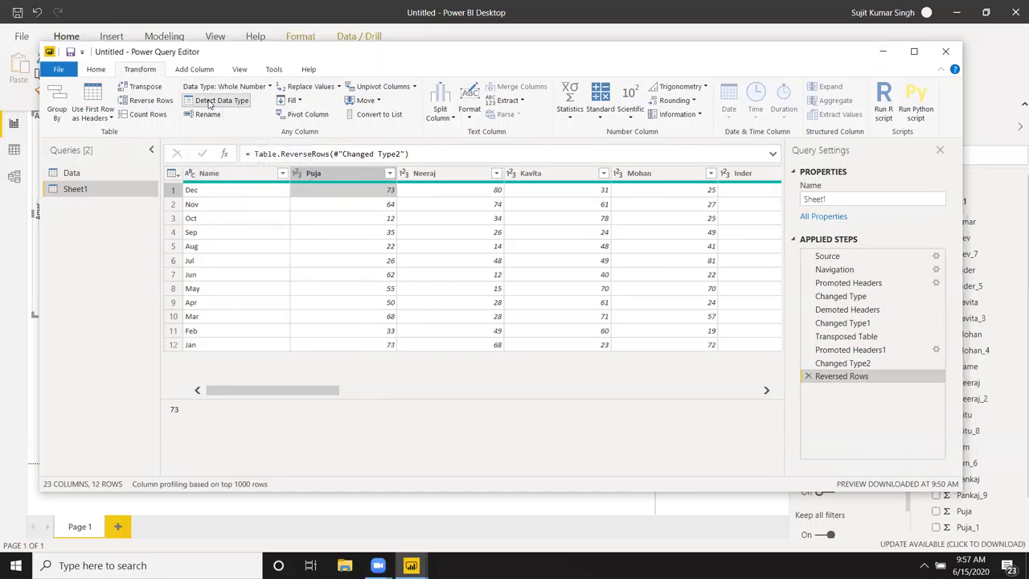
- Start renaming the Puja and Neeraj headers, leaving both names unchanged
click(249, 201)
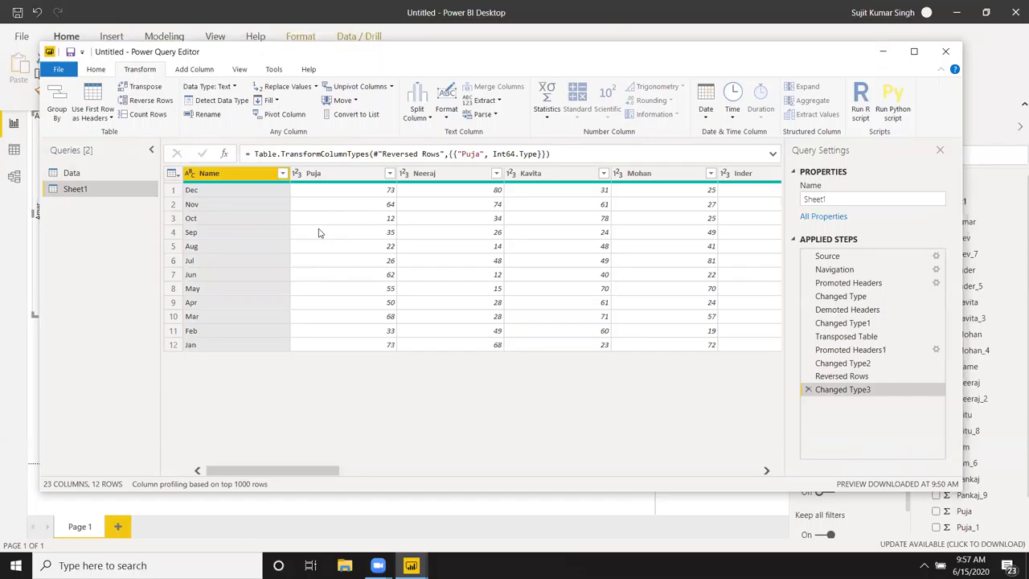
click(334, 196)
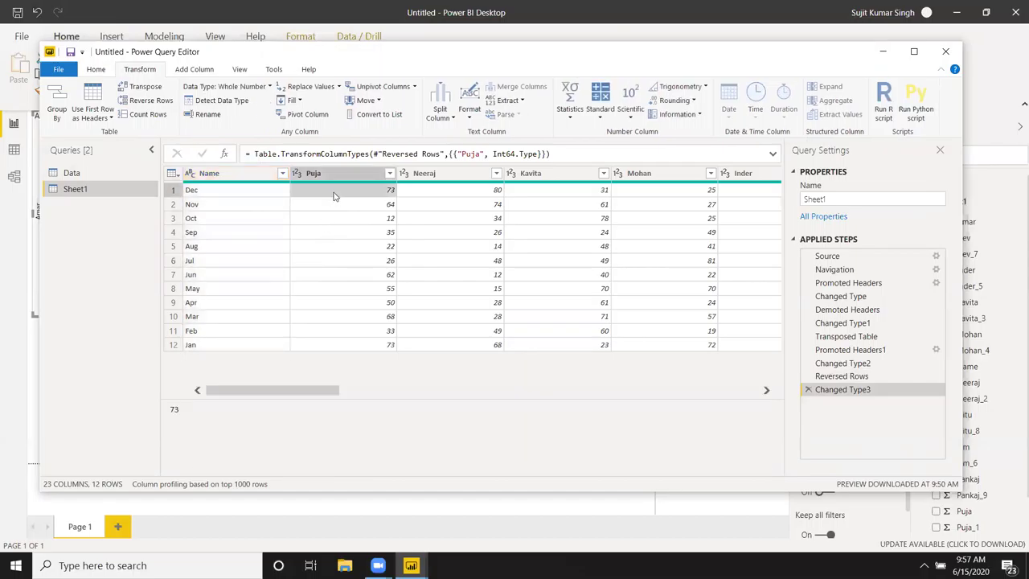
key(ctrl+Left)
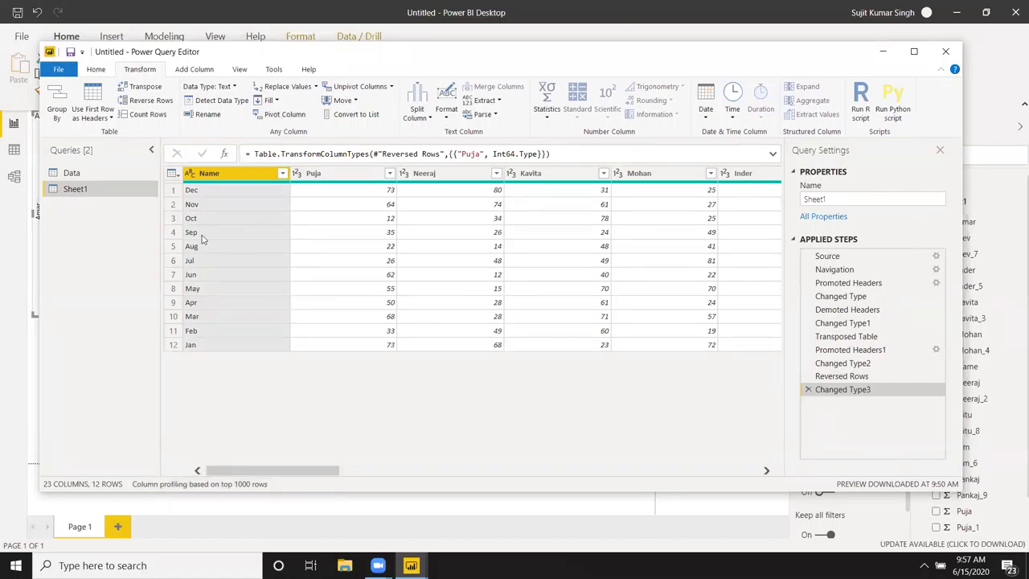
click(312, 232)
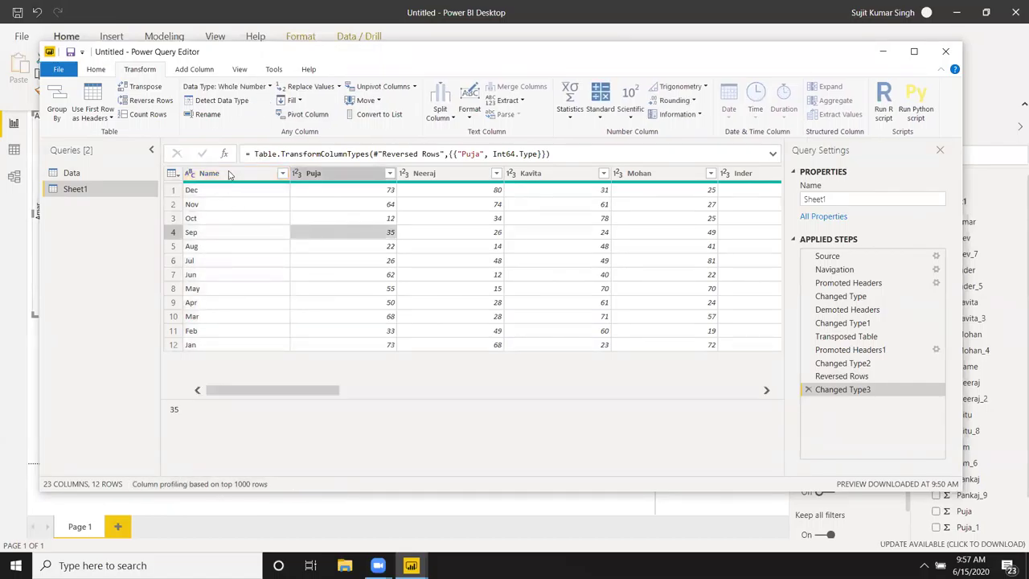
click(207, 114)
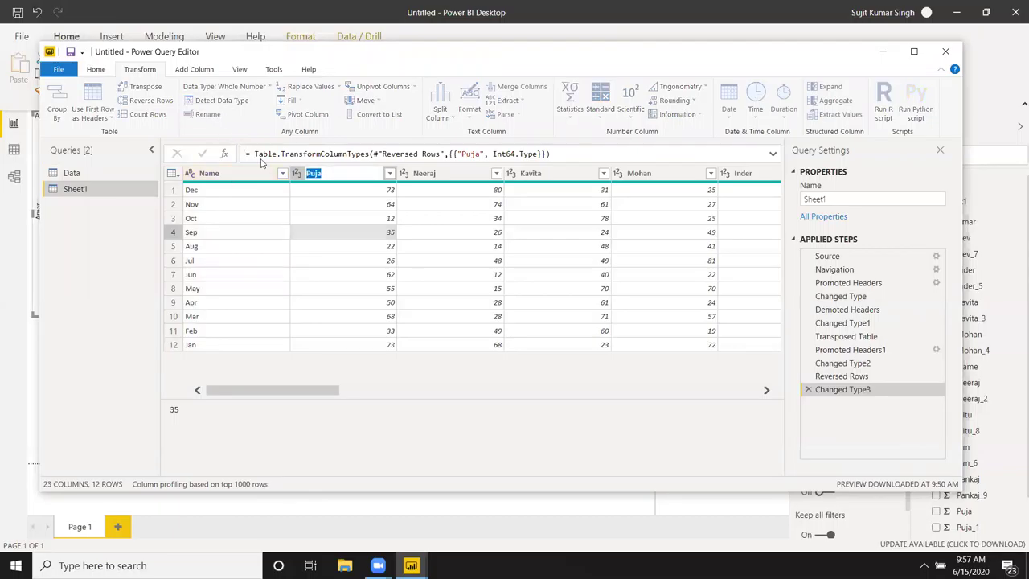
double_click(416, 174)
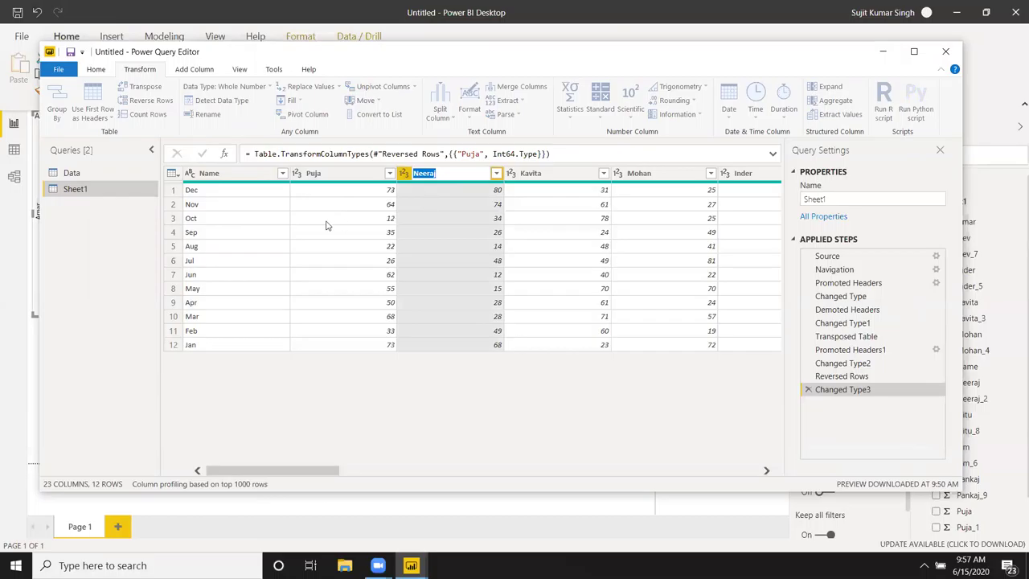
key(Return)
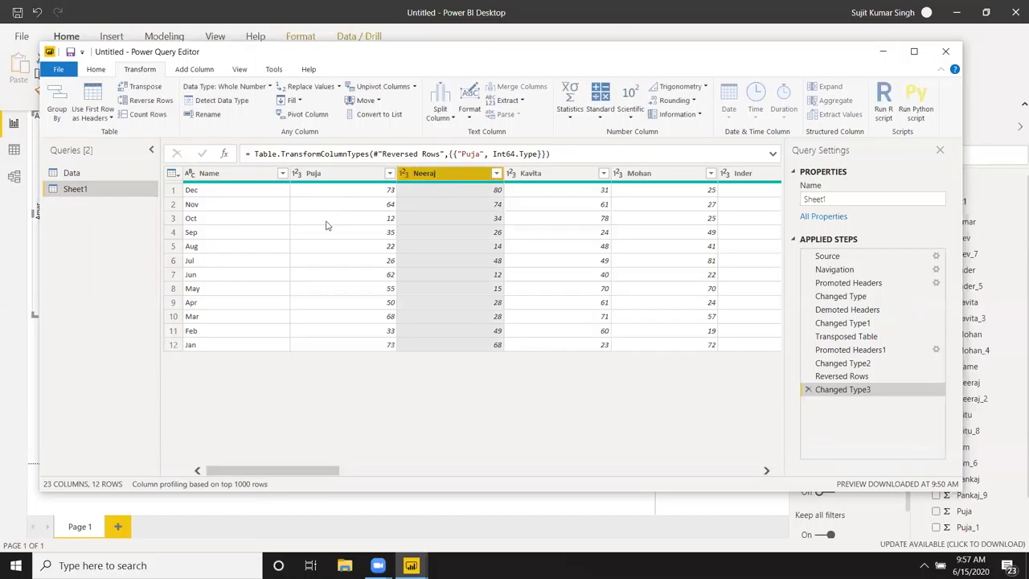
- Select the Puja values in the Oct, Dec and Jan rows
click(338, 222)
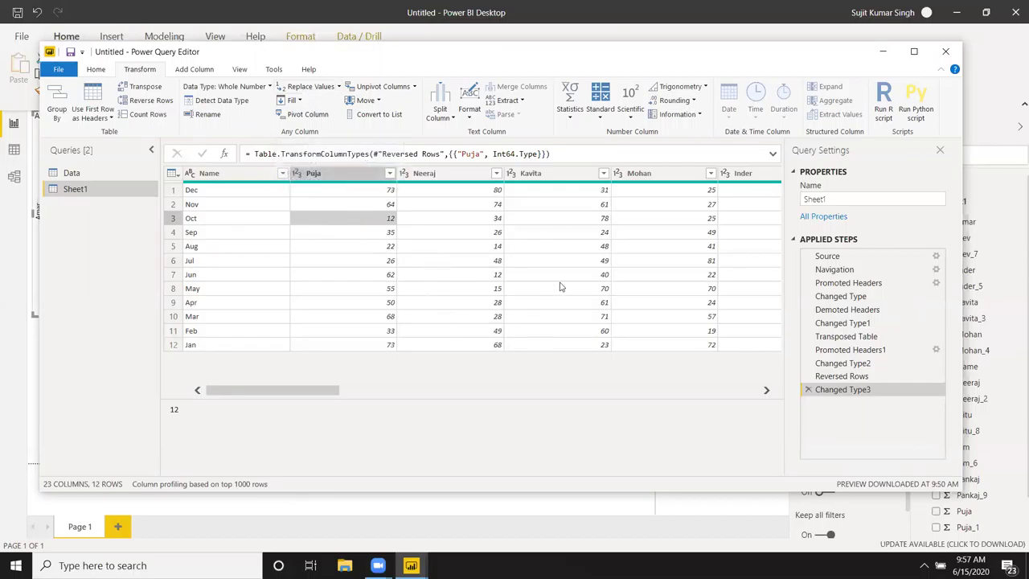
mouse_move(291, 394)
mouse_down()
mouse_move(405, 406)
mouse_move(313, 402)
mouse_up()
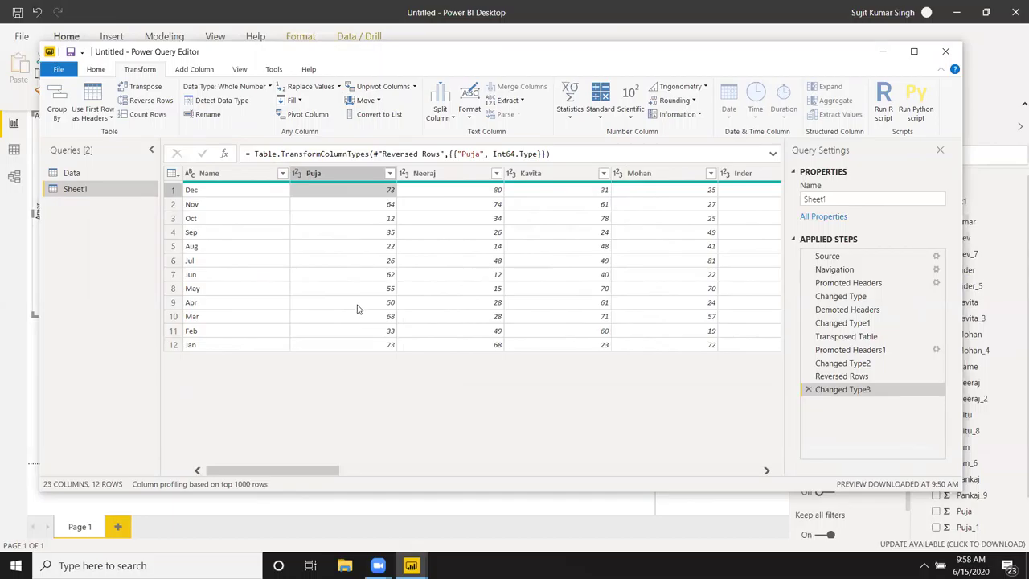
click(357, 305)
click(357, 191)
click(363, 344)
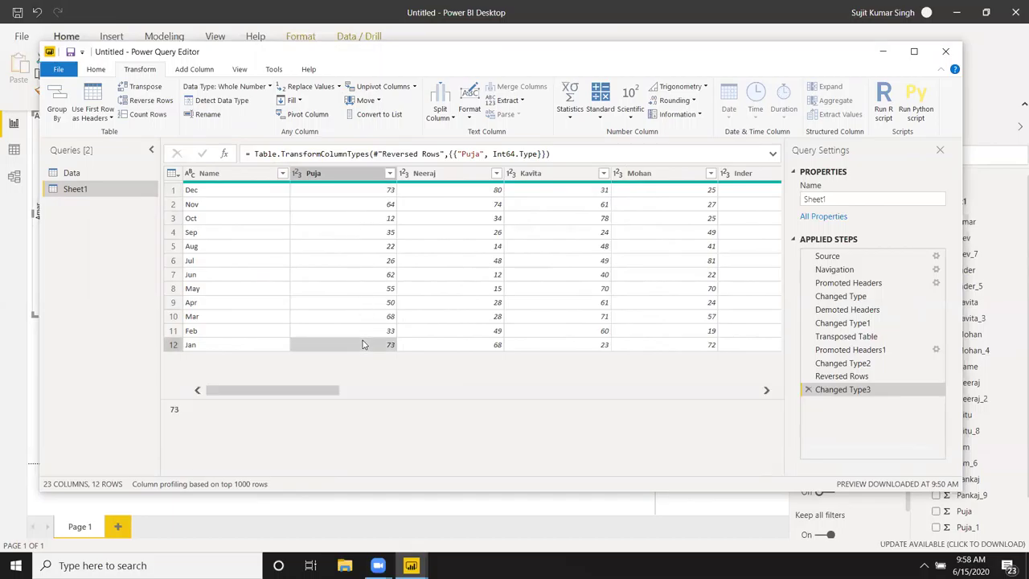
click(357, 193)
- Fill the Puja column down with Fill > Down to record a Filled Down step
click(292, 100)
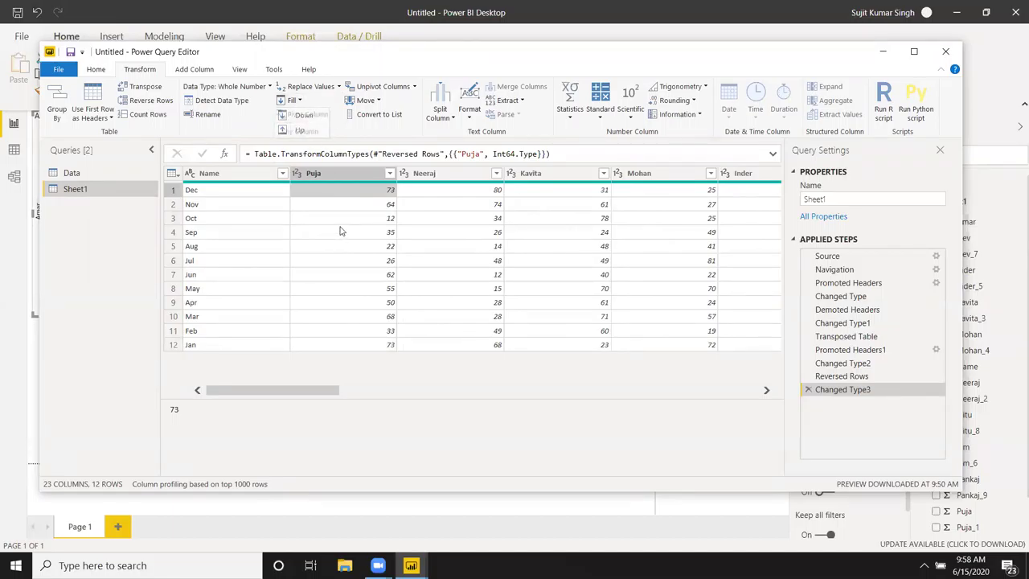
click(382, 236)
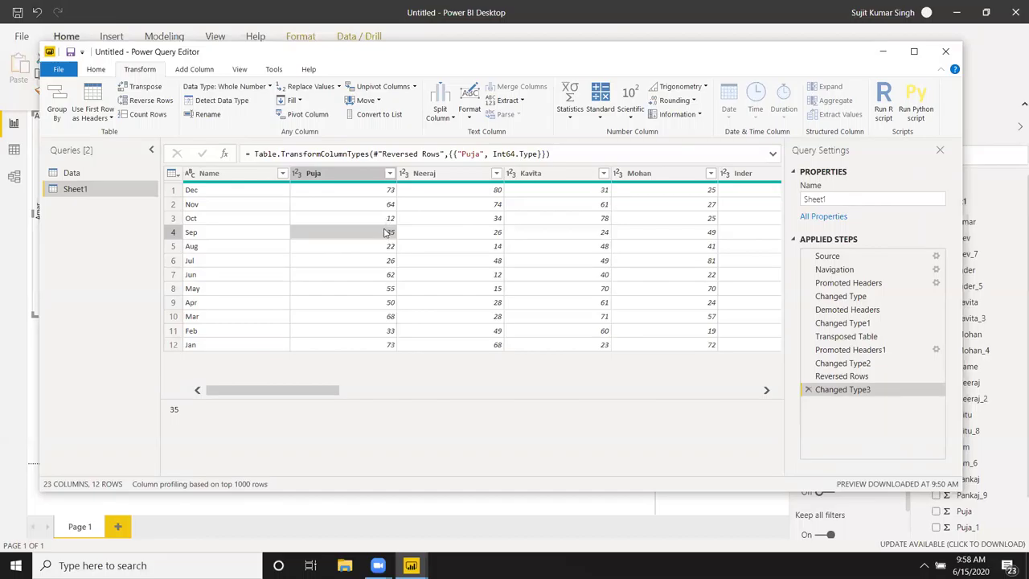
click(291, 100)
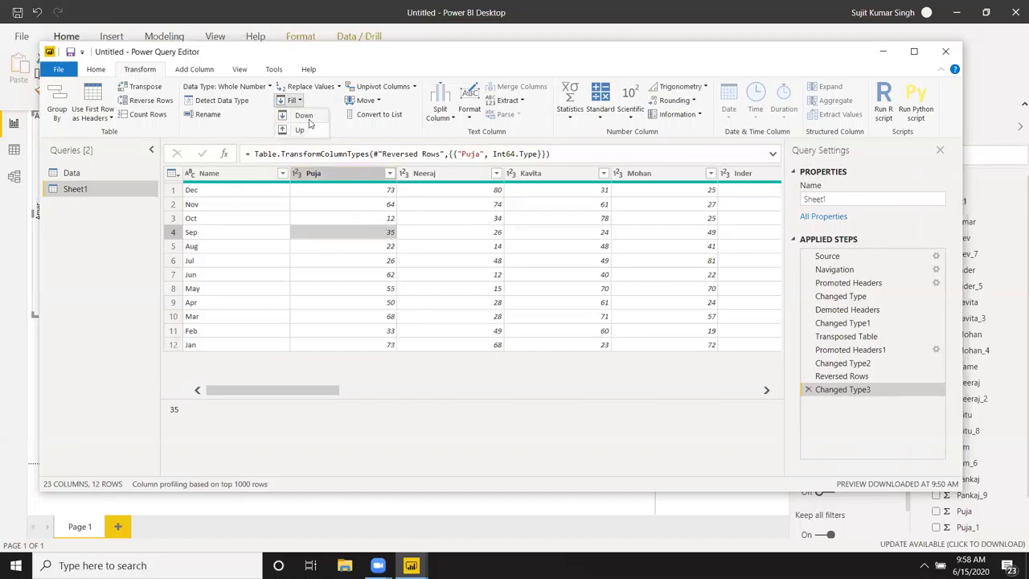
click(304, 115)
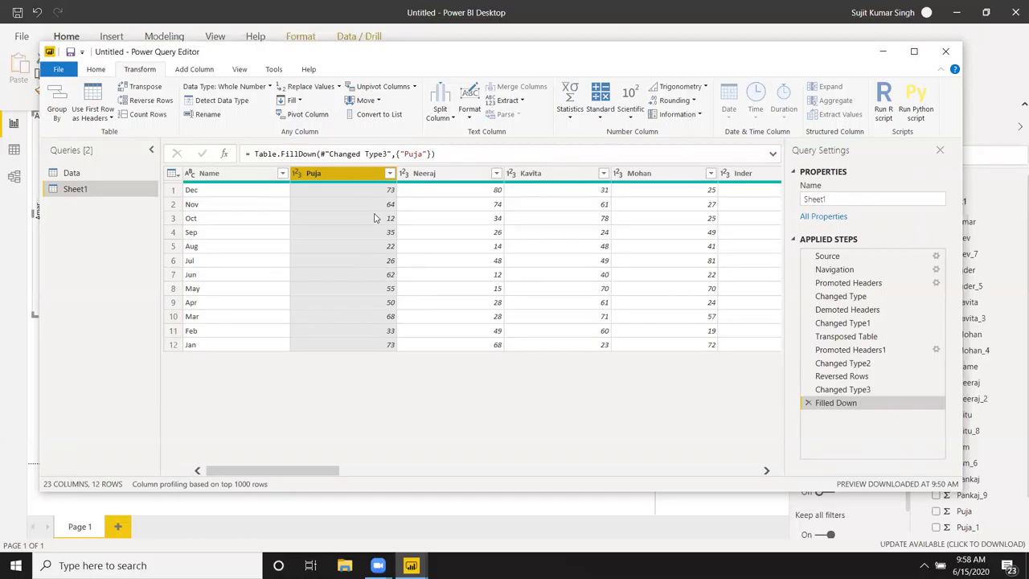
click(374, 218)
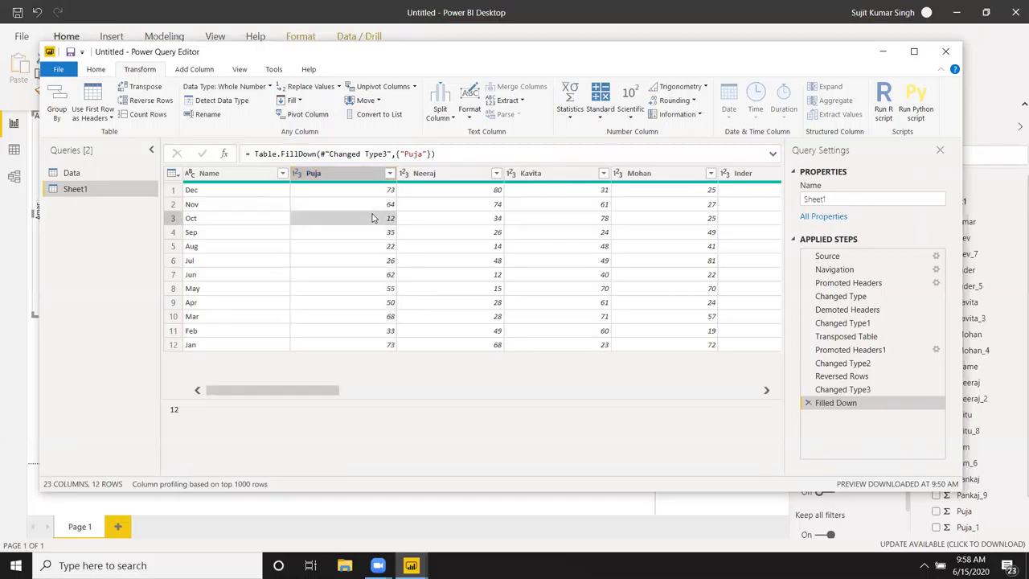
click(294, 100)
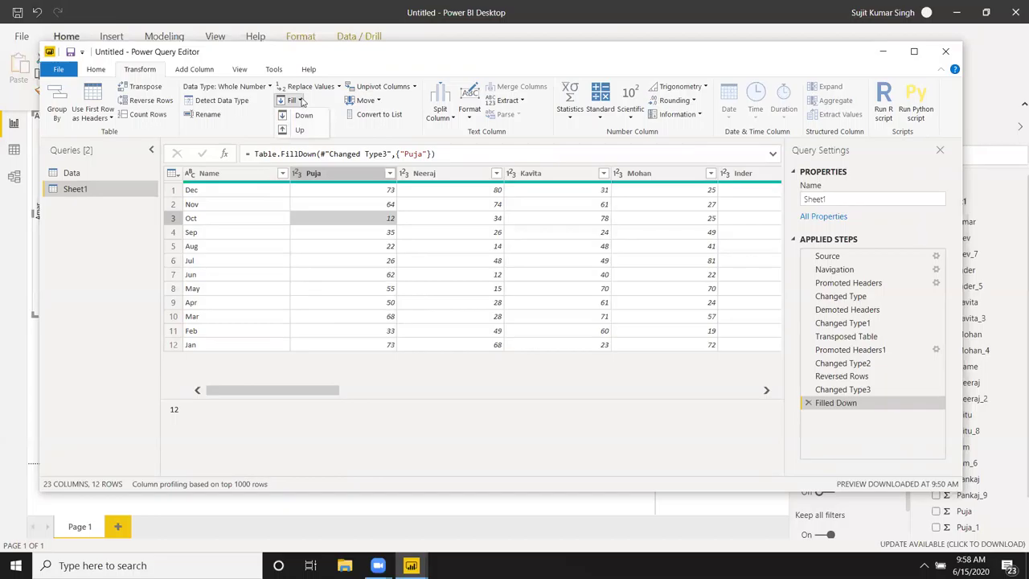
- Delete the Filled Down step and select the Name column
click(806, 404)
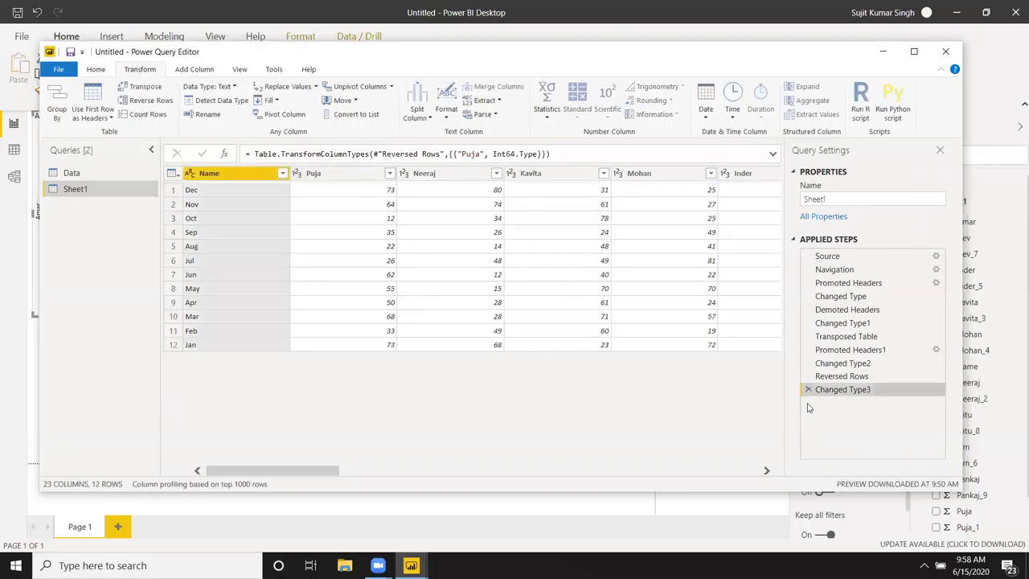
click(366, 217)
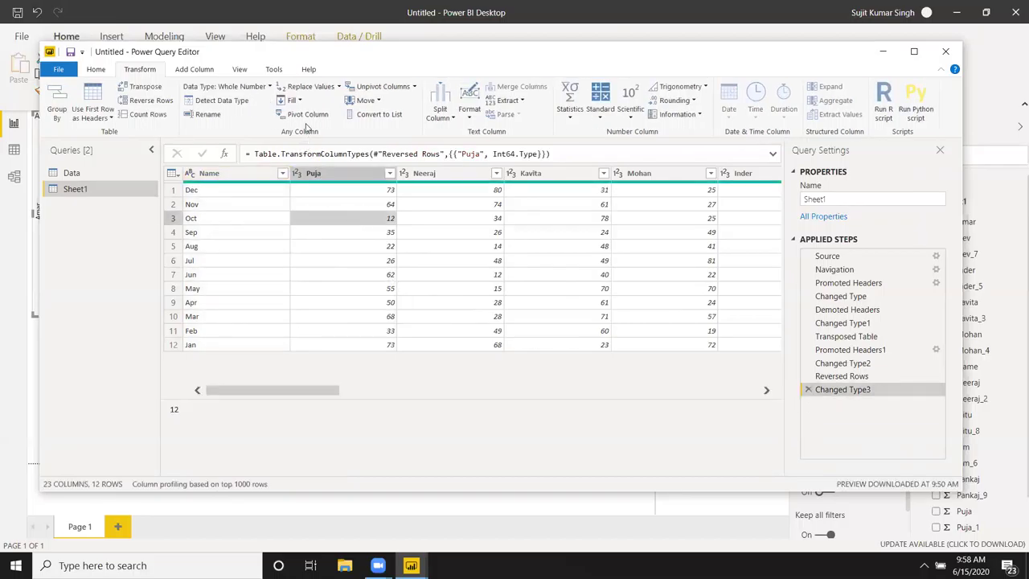
click(241, 203)
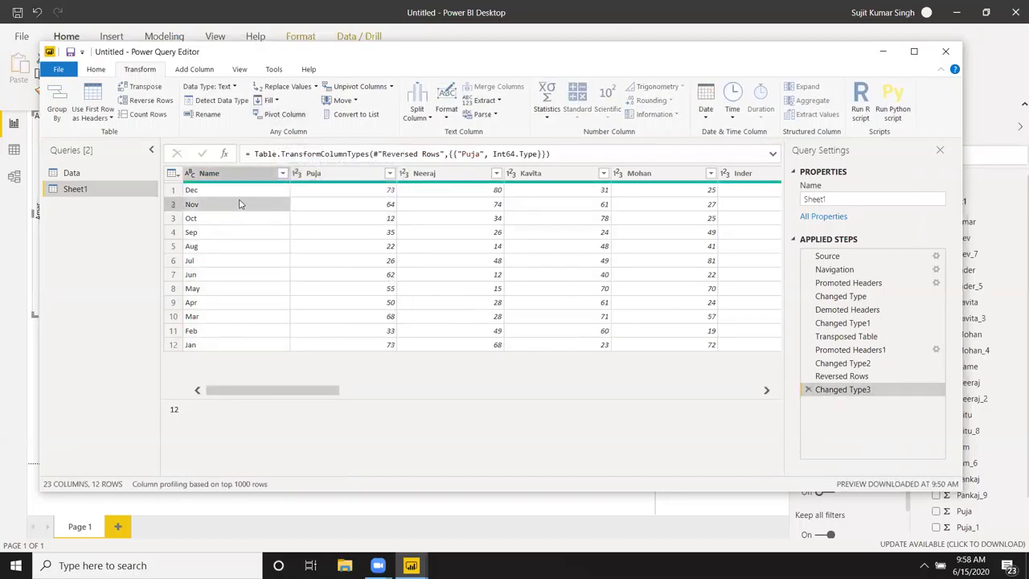
- Pivot the Name column's months into columns, summing Puja as the values column
click(292, 116)
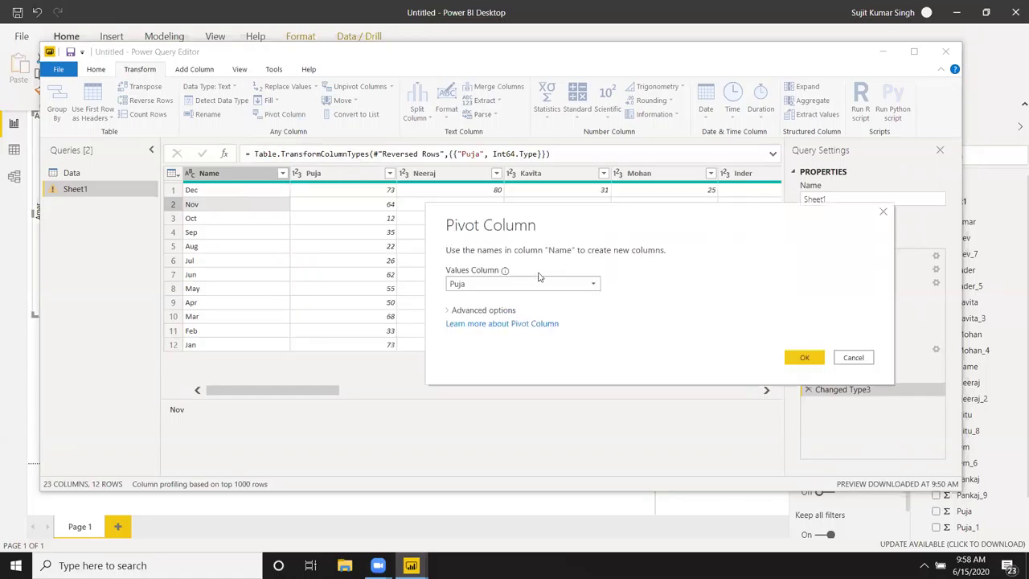
click(544, 285)
click(544, 287)
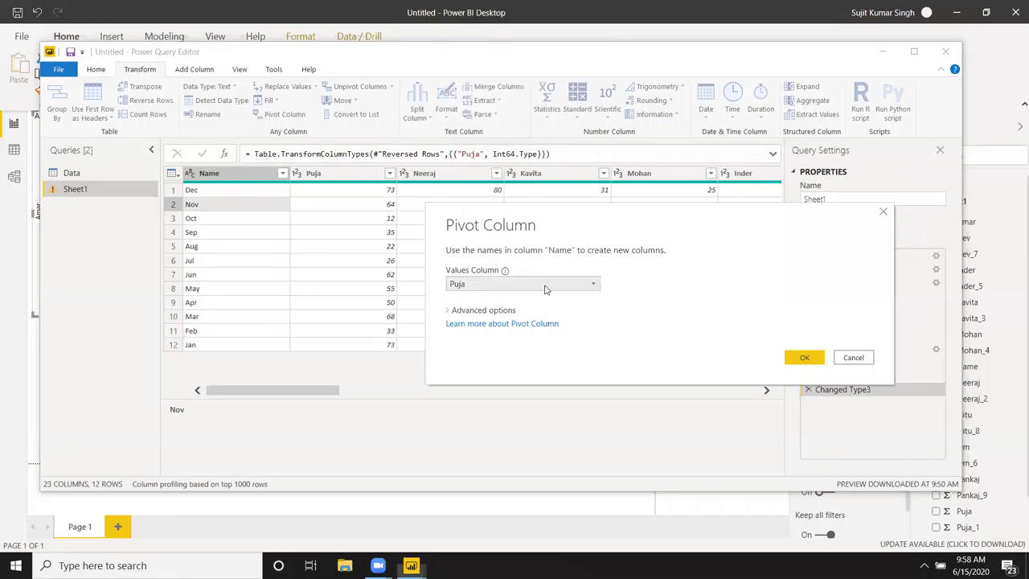
click(803, 357)
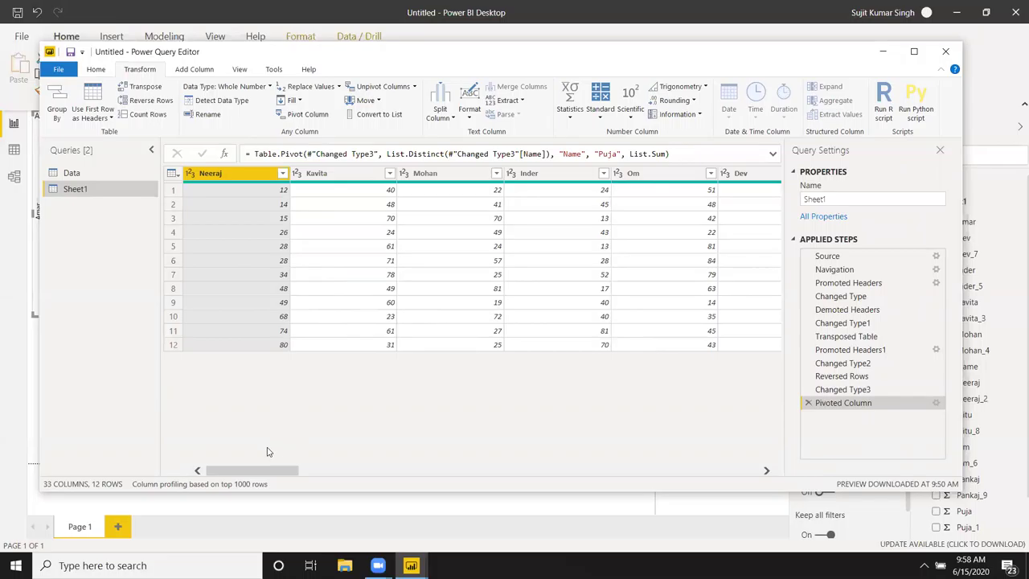
mouse_move(255, 472)
mouse_down()
mouse_move(739, 503)
mouse_move(110, 434)
mouse_up()
click(808, 403)
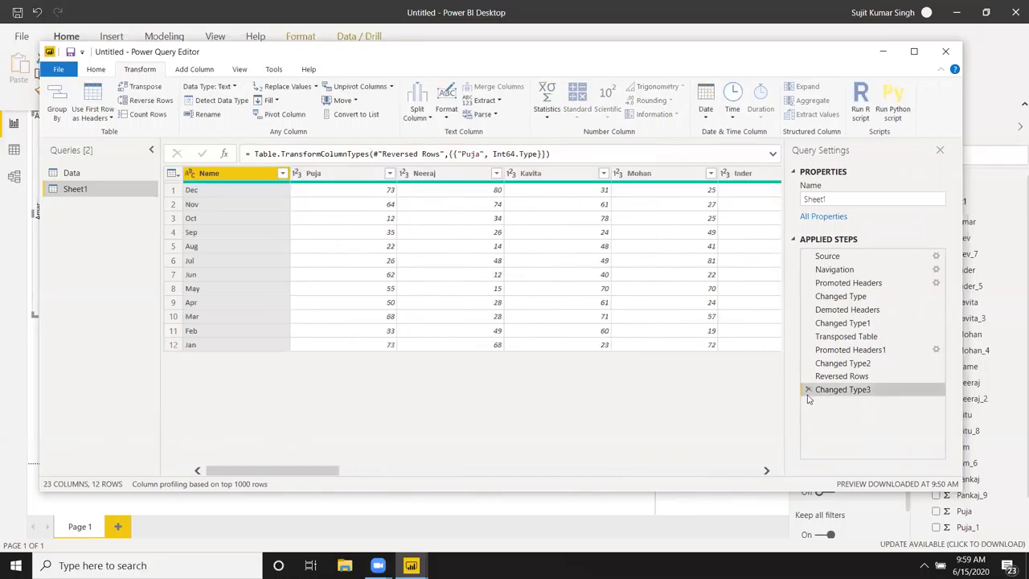
click(809, 389)
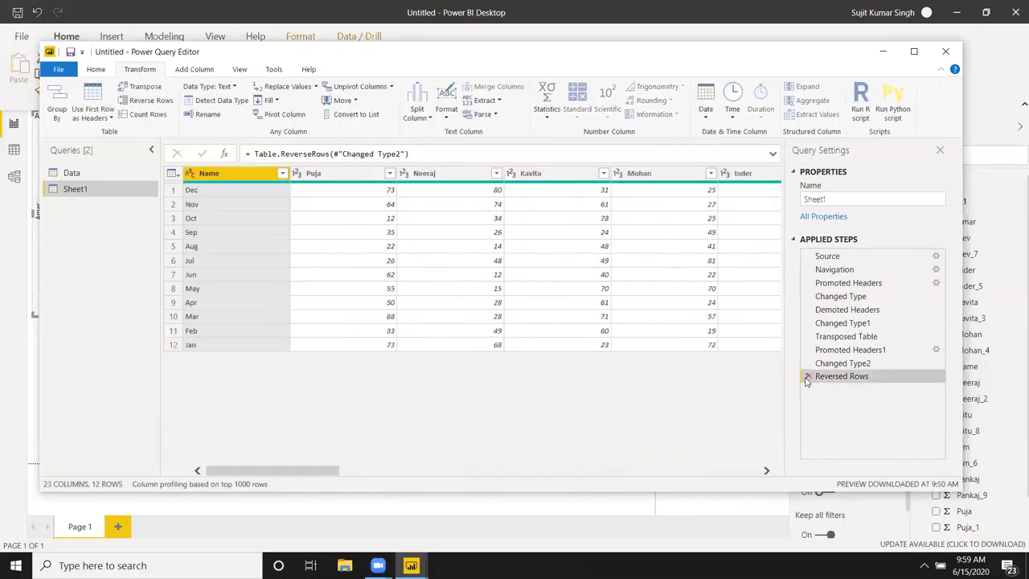
click(809, 376)
click(808, 364)
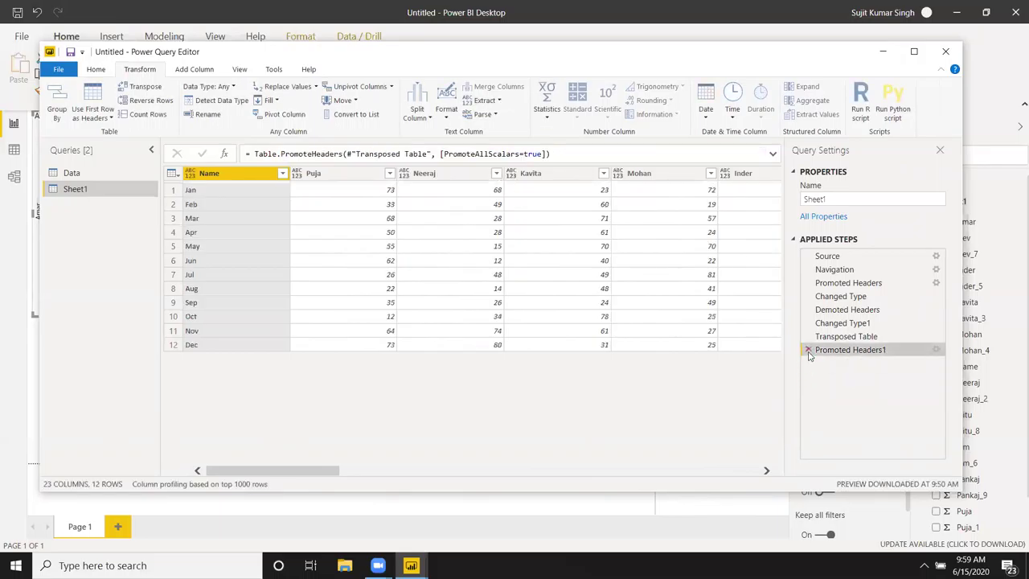
click(809, 350)
click(808, 336)
click(808, 323)
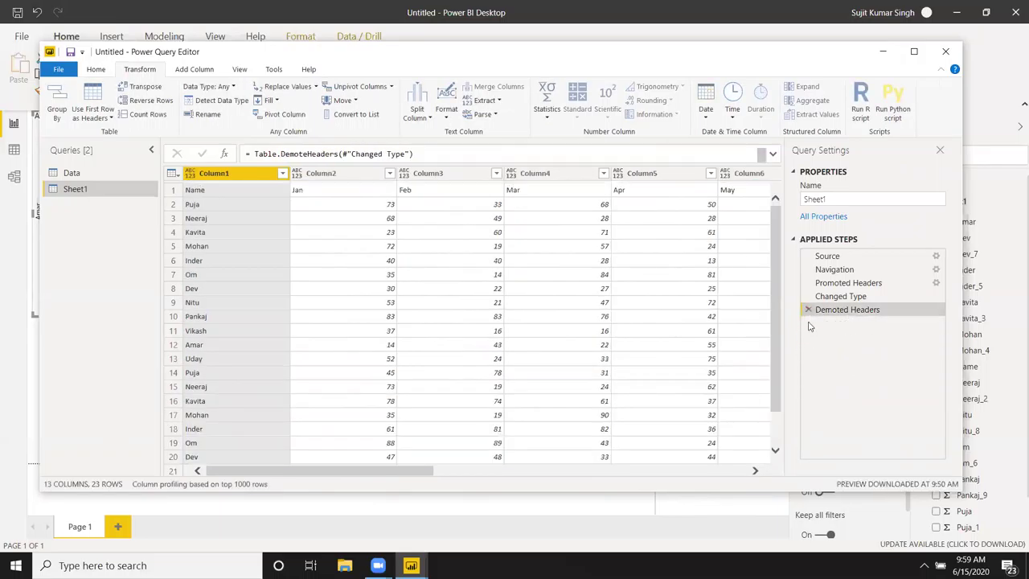
click(809, 310)
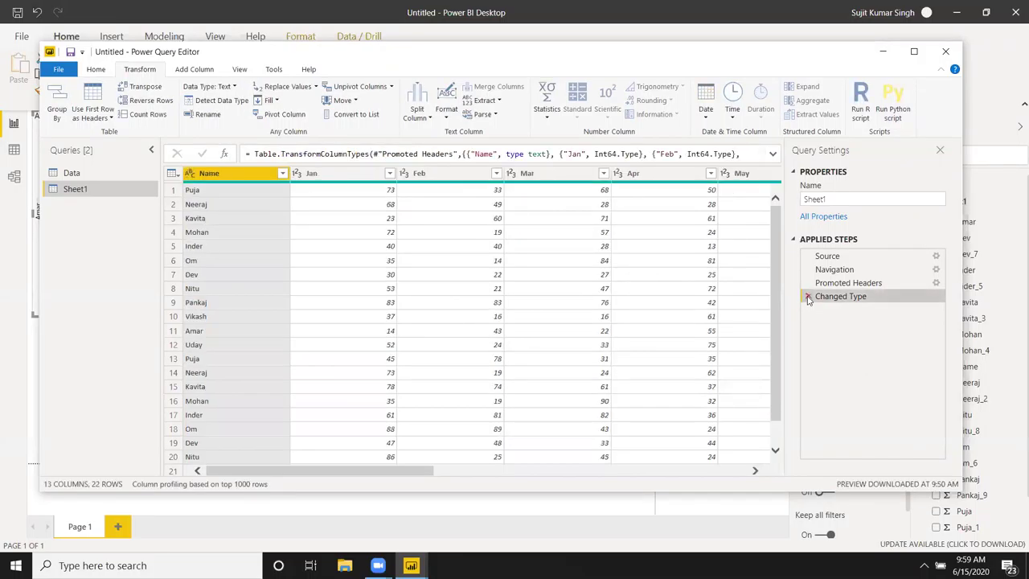
click(217, 220)
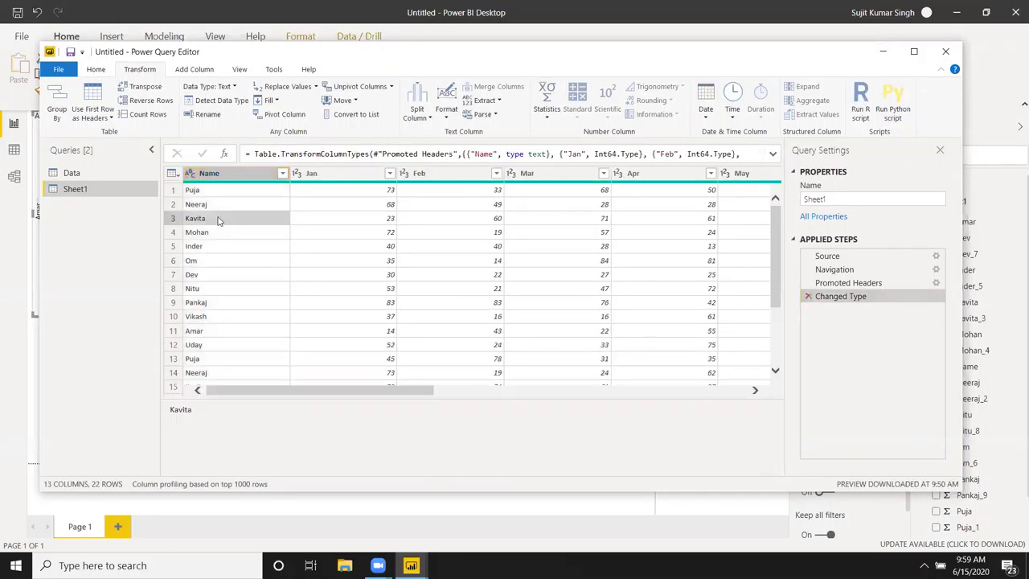
click(203, 193)
scroll(218, 273, down, 5)
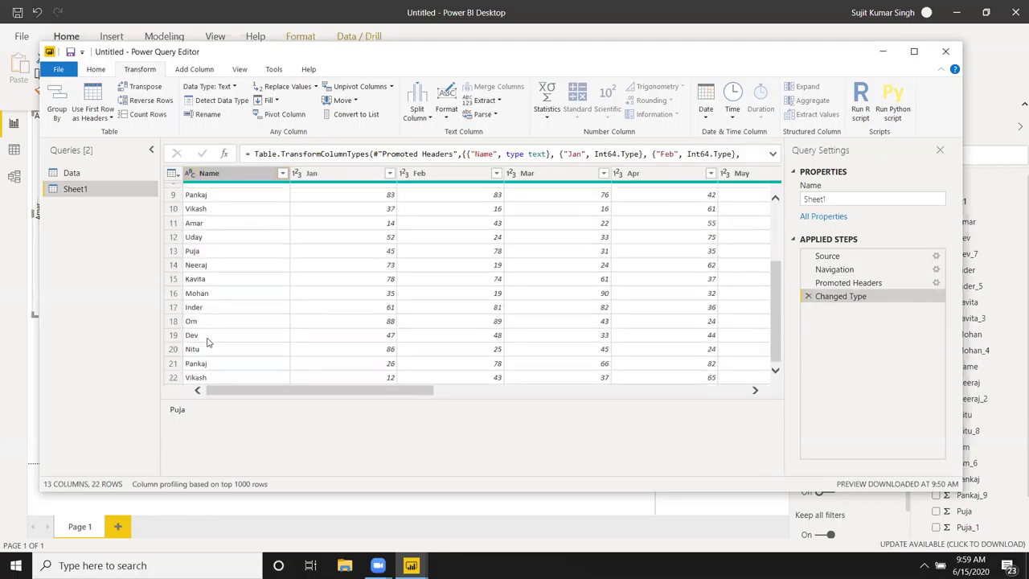
scroll(201, 357, up, 5)
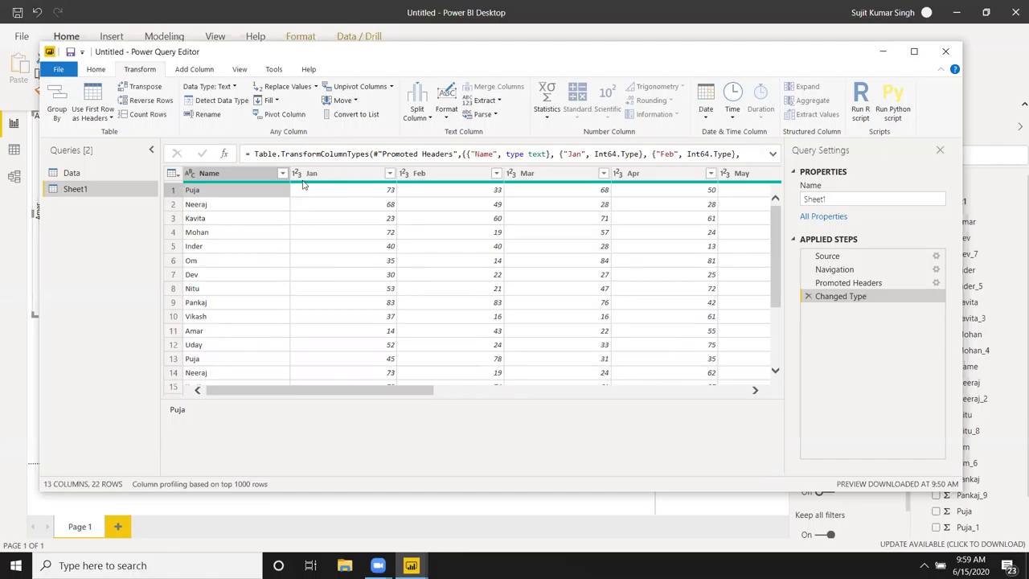
- Pivot the Name column into per-name columns using Jan as the values column
click(282, 117)
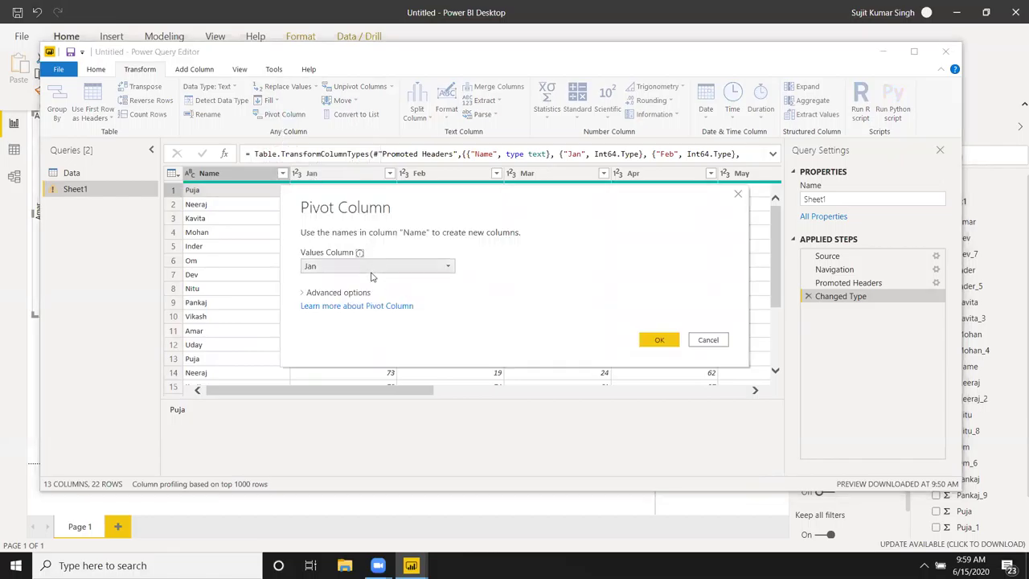
click(659, 340)
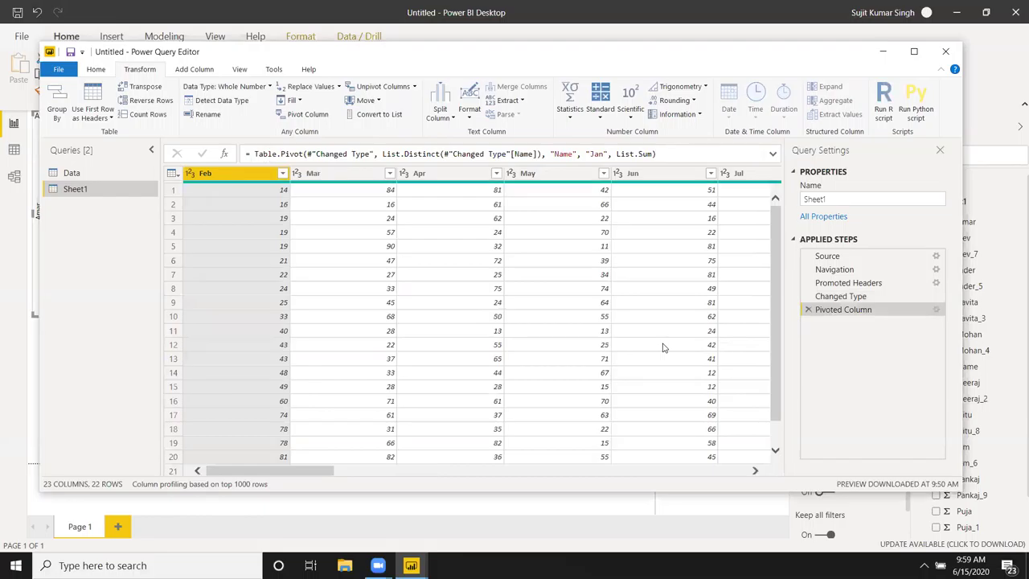
mouse_move(311, 471)
mouse_down()
mouse_move(651, 486)
mouse_move(237, 490)
mouse_up()
click(237, 316)
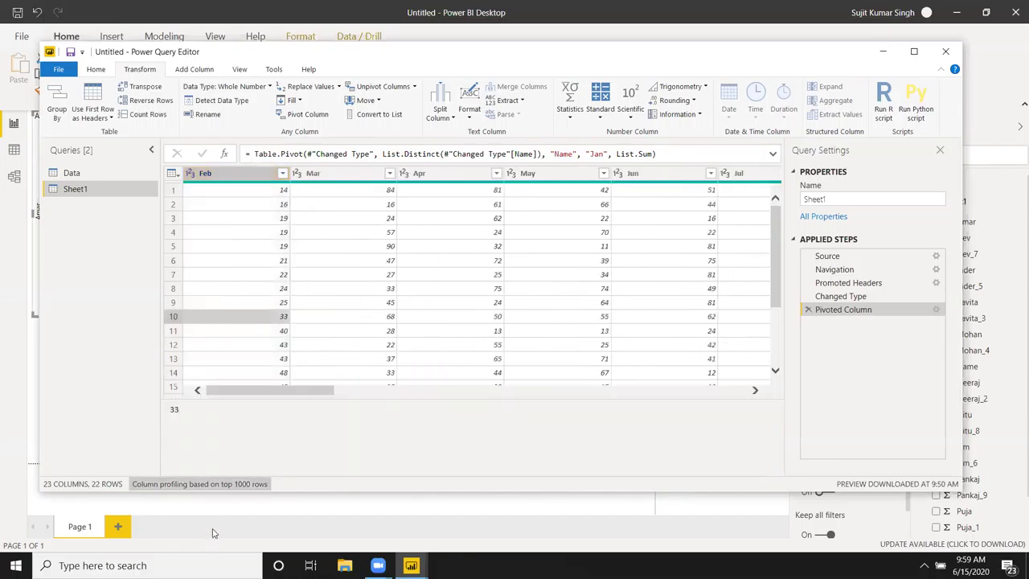
mouse_move(318, 395)
mouse_down()
mouse_move(514, 407)
mouse_move(208, 409)
mouse_move(450, 430)
mouse_up()
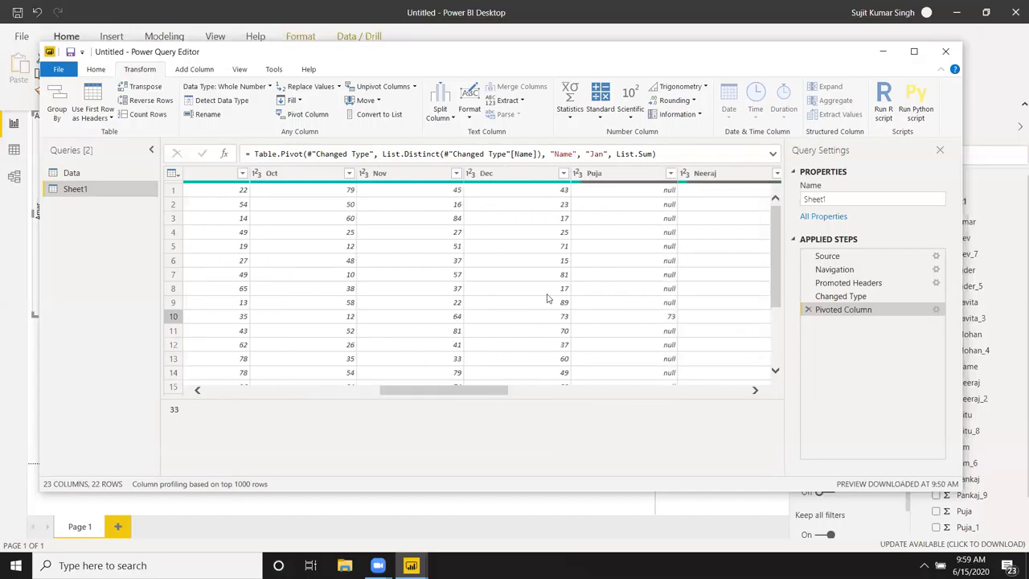
- Unpivot only the Puja column into attribute-value rows, leaving two rows
click(607, 175)
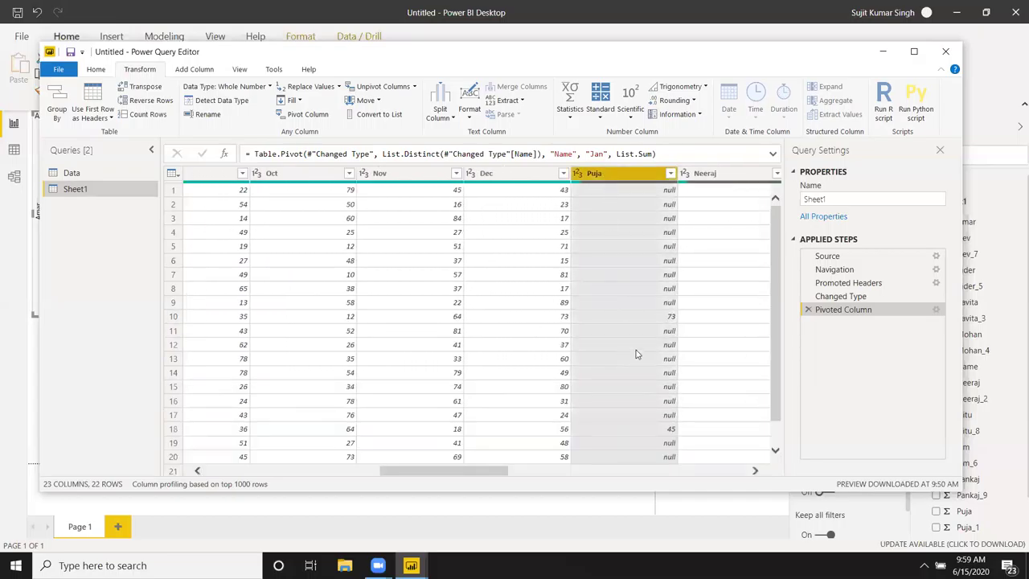
scroll(619, 409, down, 1)
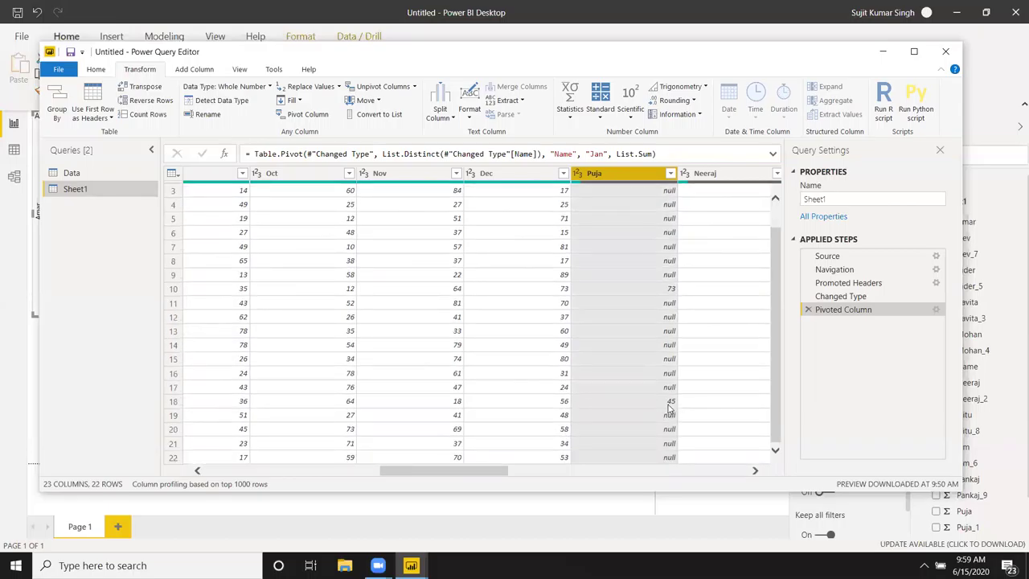
click(667, 404)
scroll(664, 359, up, 2)
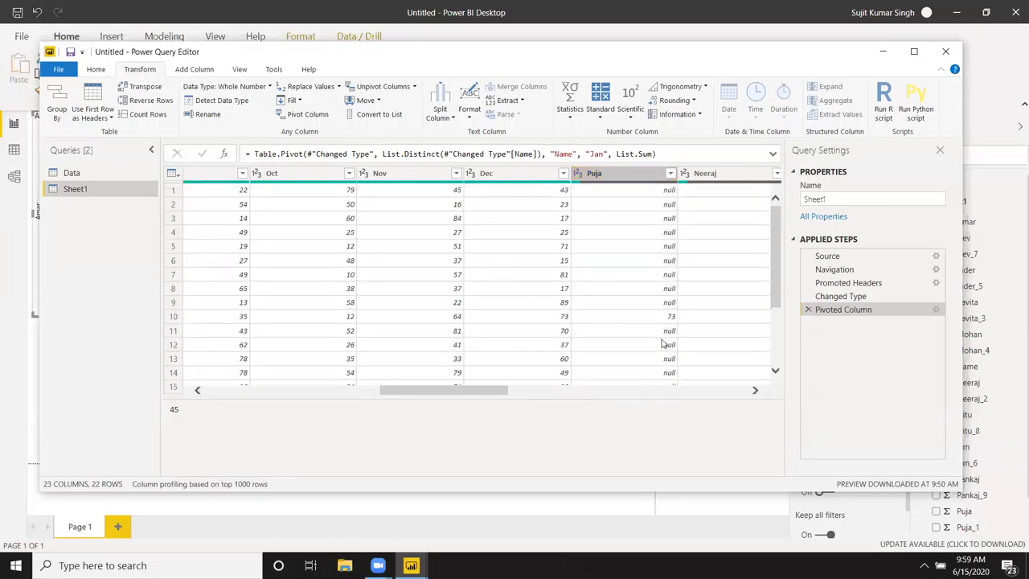
drag(454, 391, 704, 432)
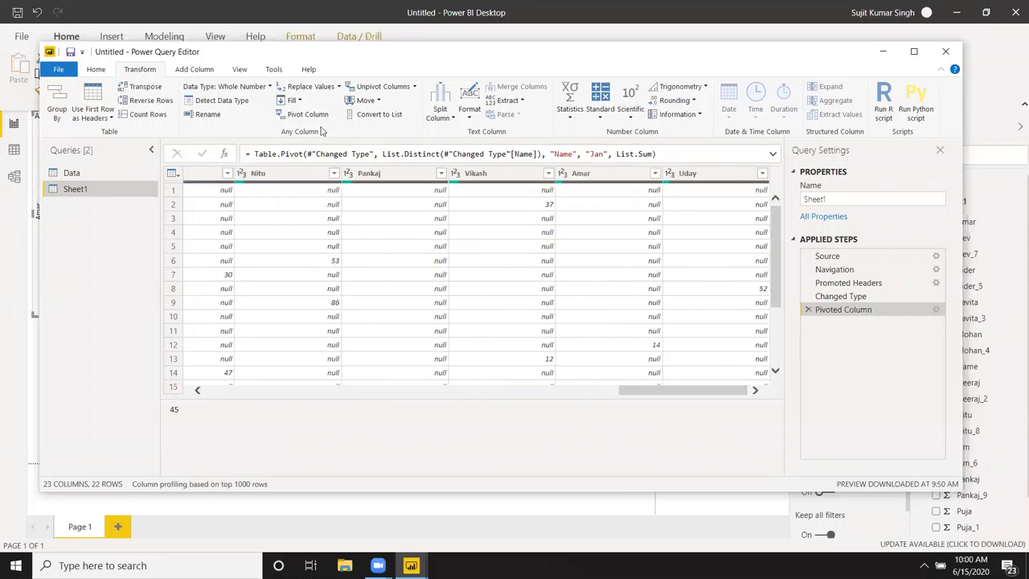
click(378, 86)
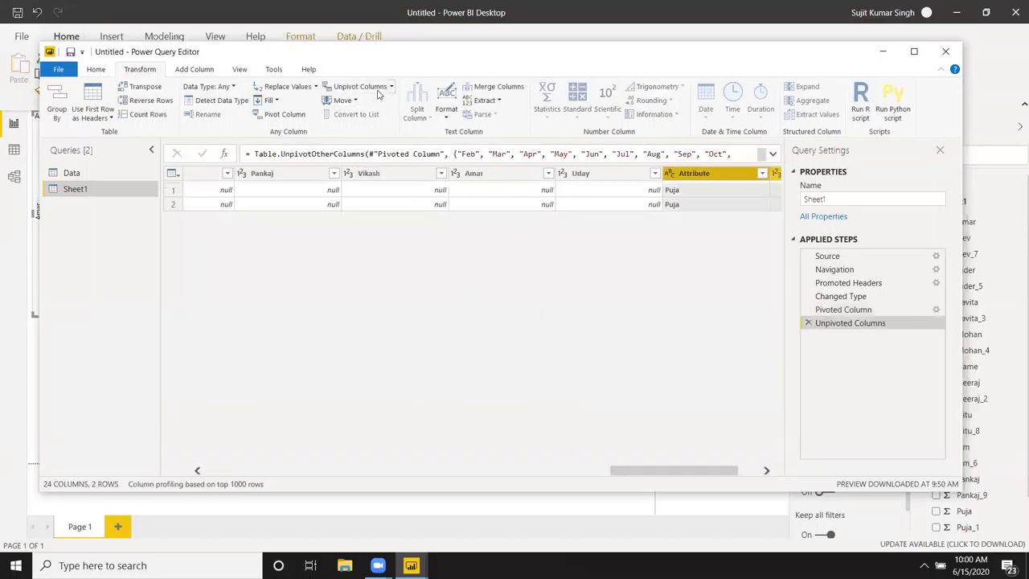
drag(718, 471, 88, 472)
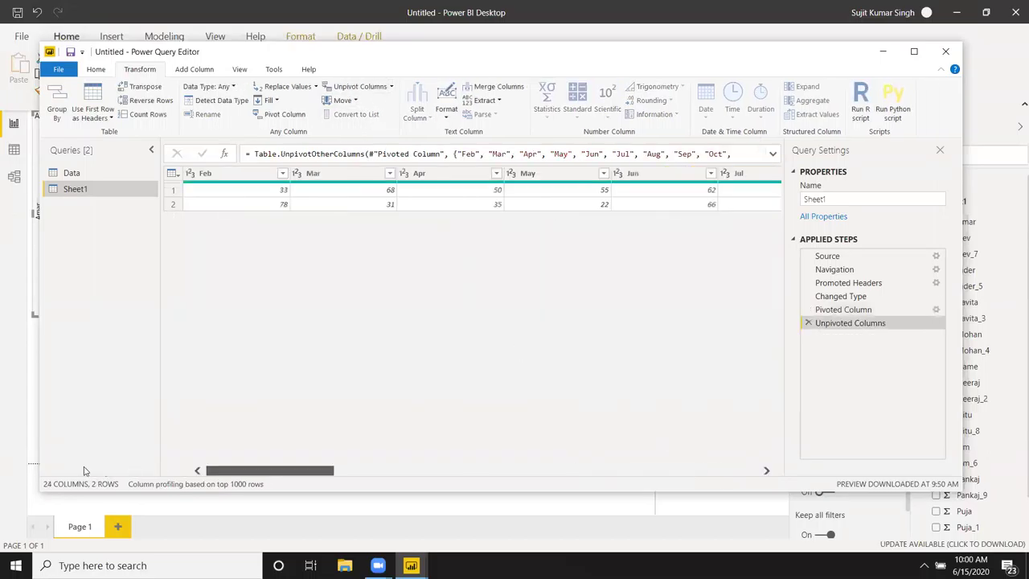
- Delete the Unpivoted Columns and Pivoted Column steps
click(807, 322)
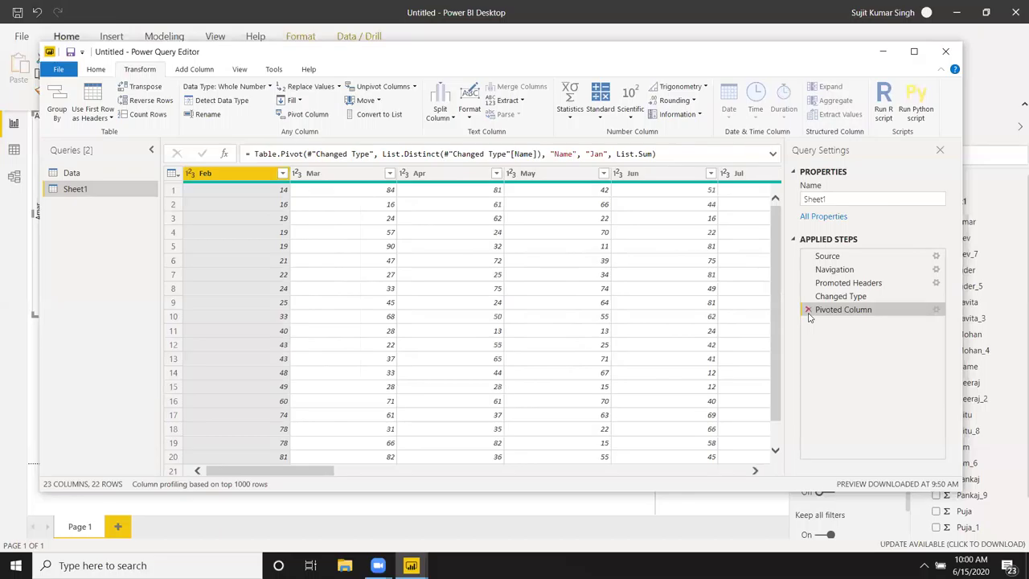
click(808, 311)
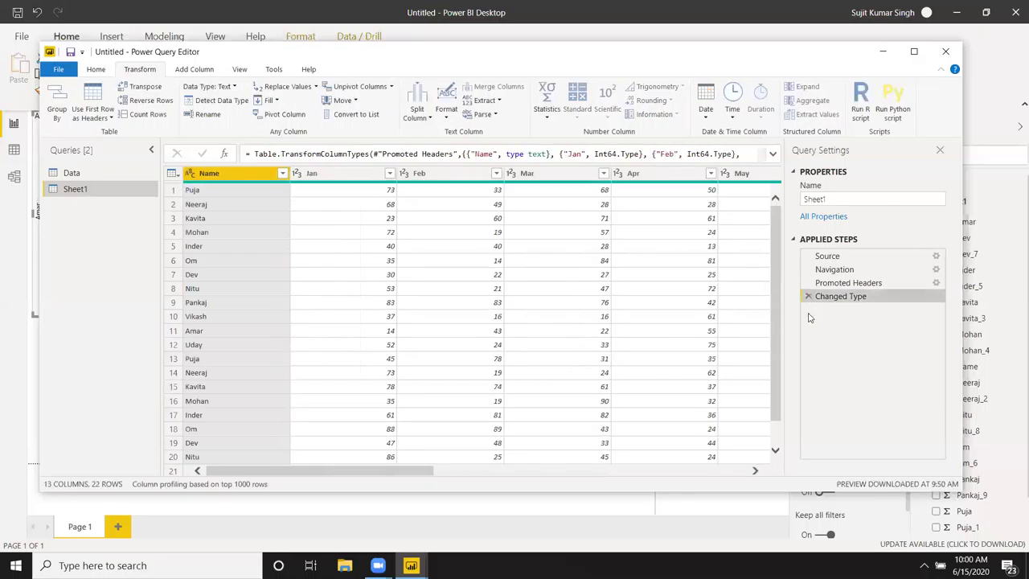
click(408, 177)
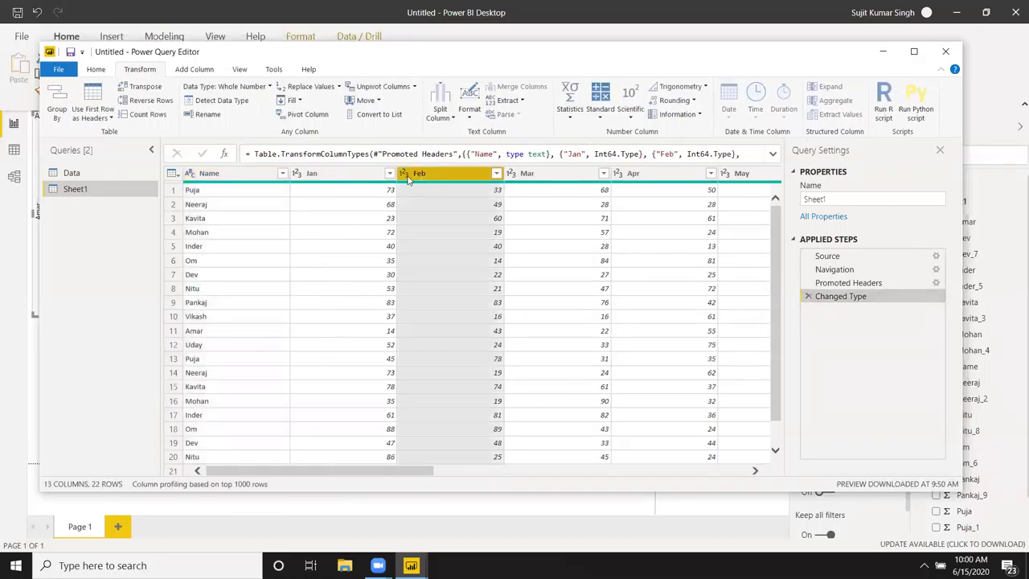
- Move the Jan column to the end, then to the beginning ahead of Name
click(342, 175)
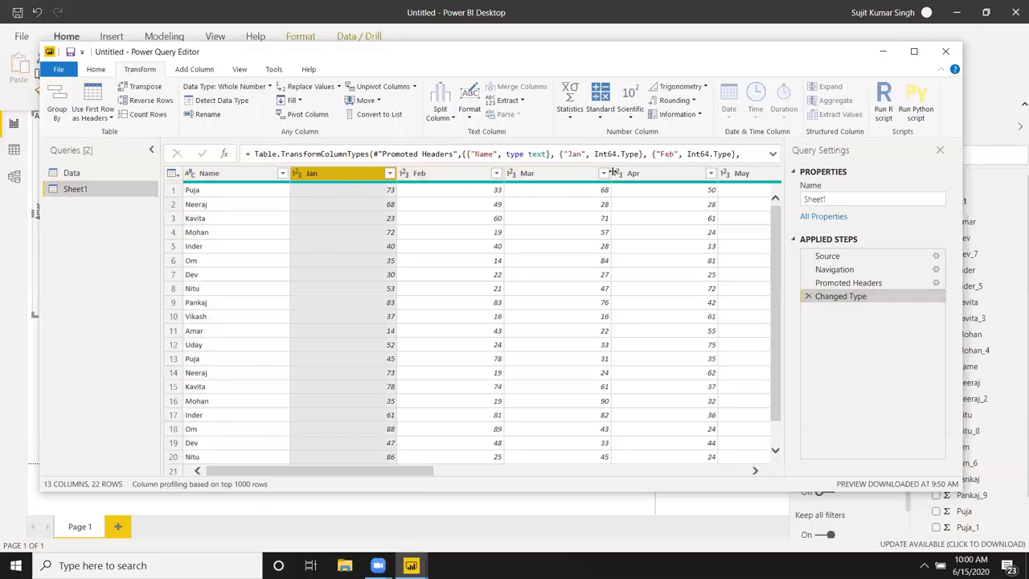
click(375, 101)
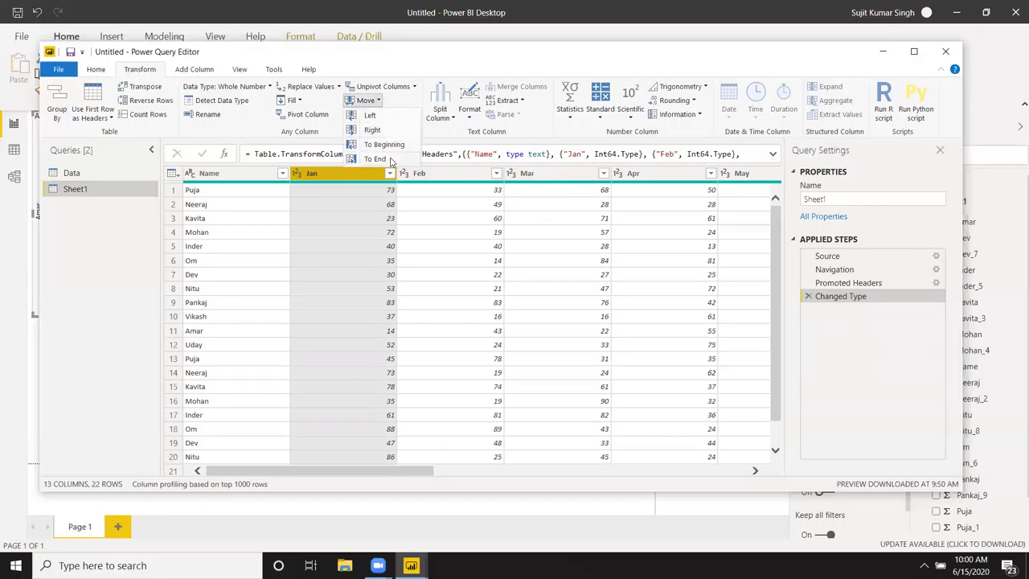
click(376, 159)
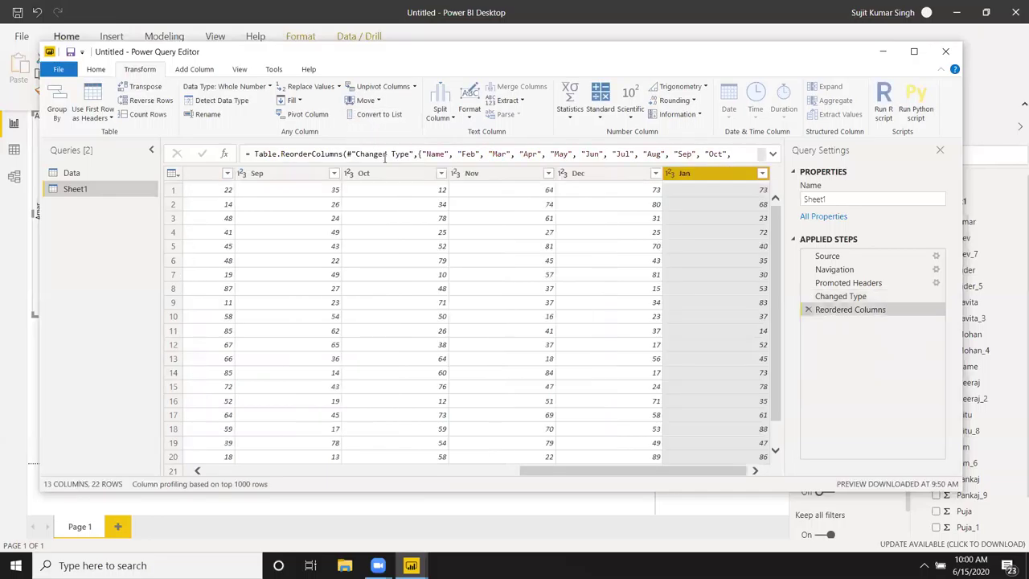
click(381, 102)
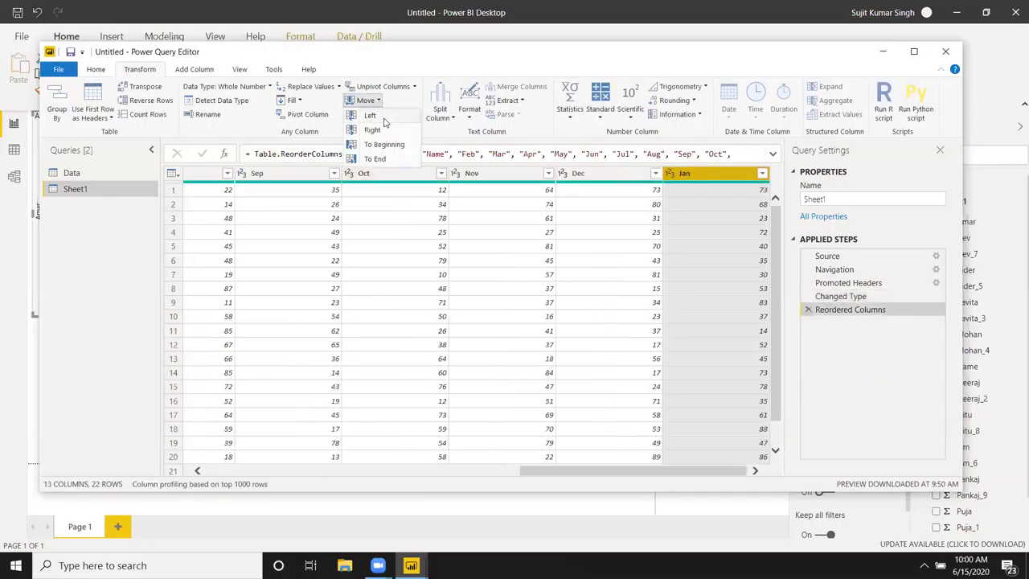
click(383, 146)
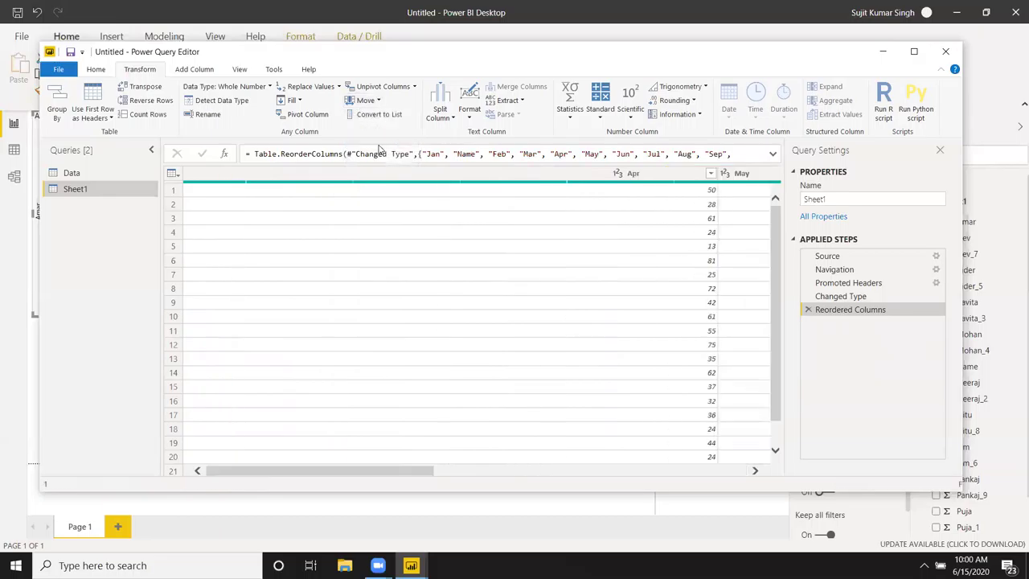
click(351, 221)
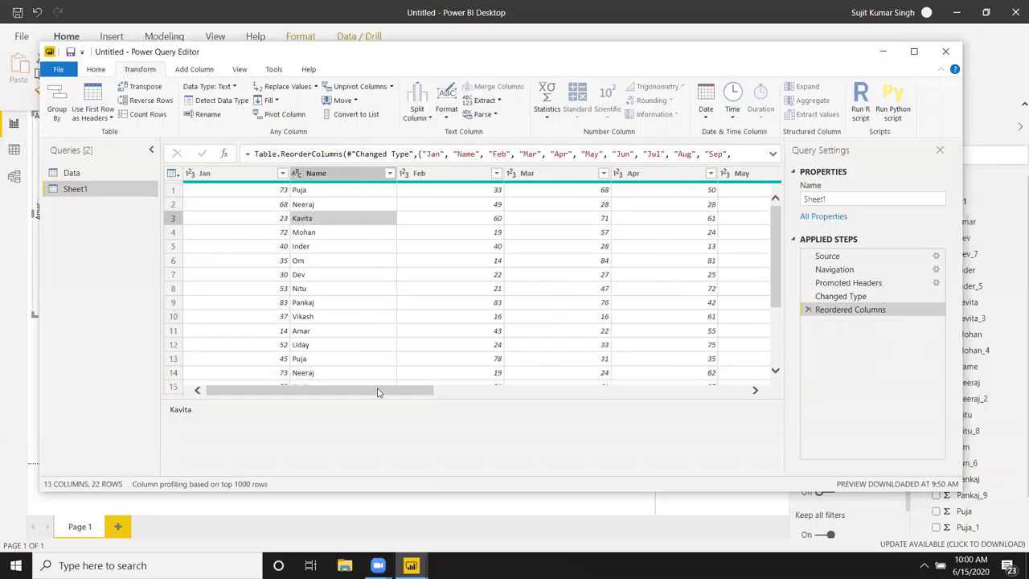
click(352, 174)
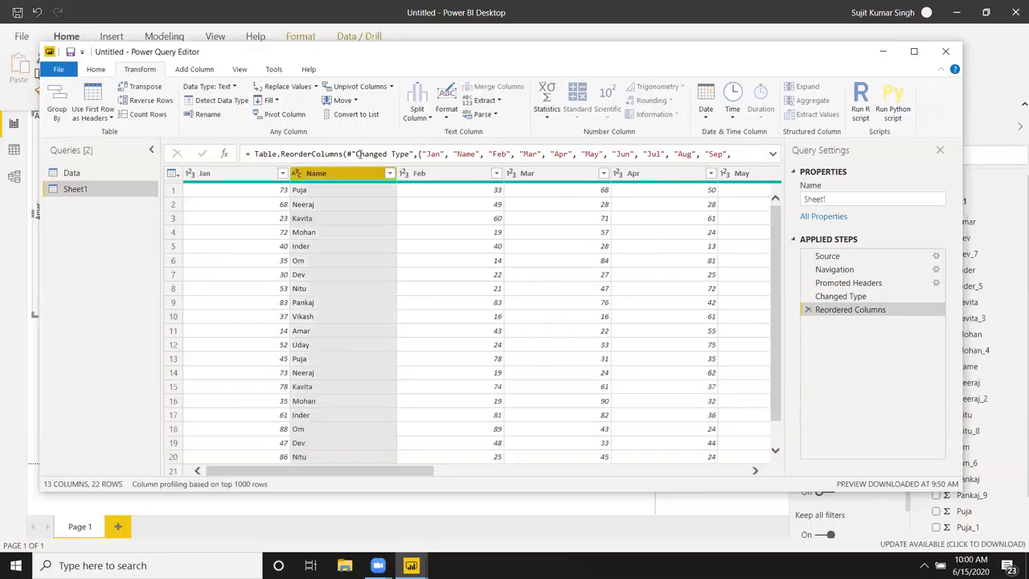
- Convert Name to a list and remove duplicates, leaving 12 names from Puja to Uday
click(359, 117)
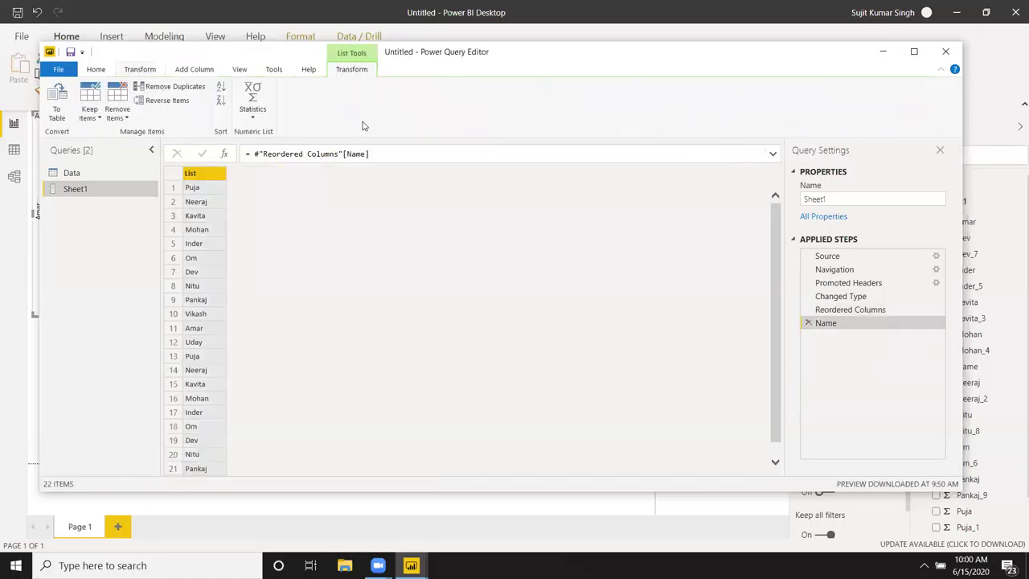
scroll(214, 257, down, 1)
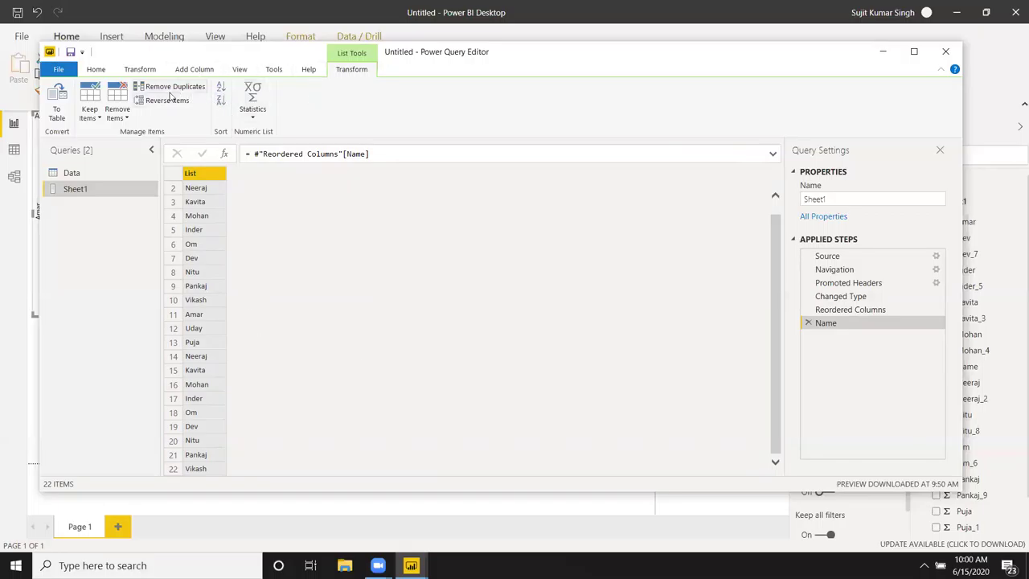
click(171, 87)
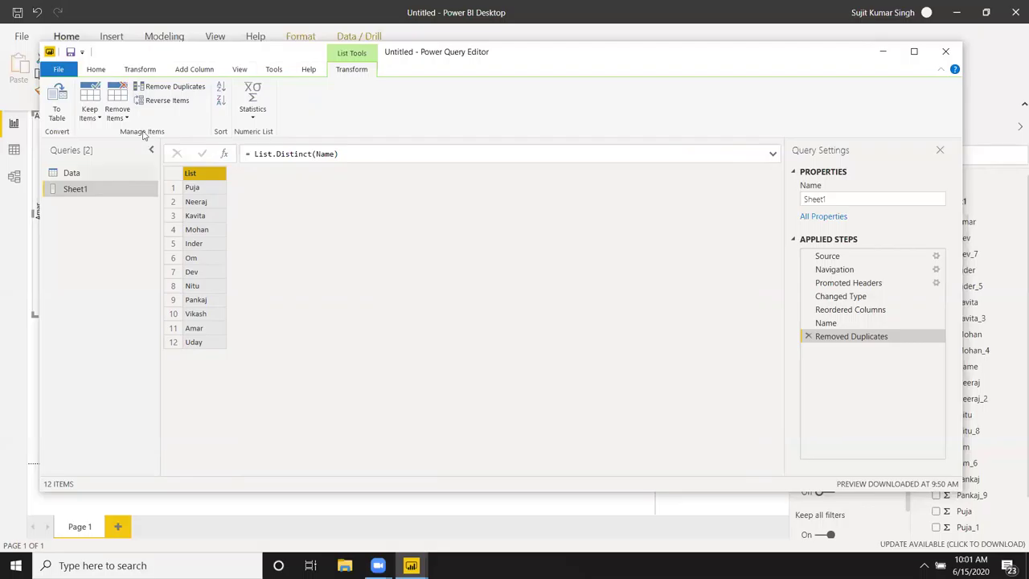
click(140, 70)
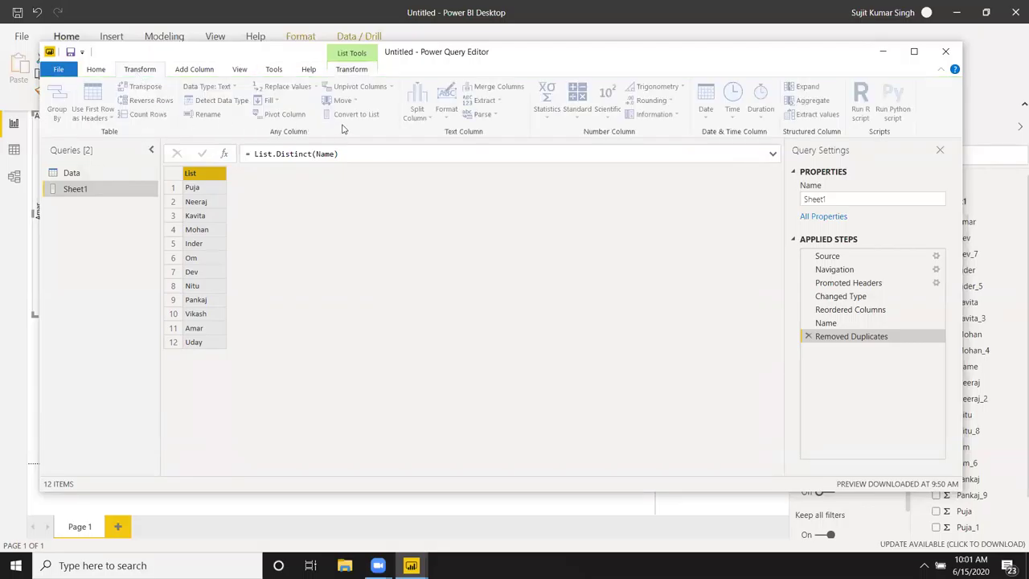